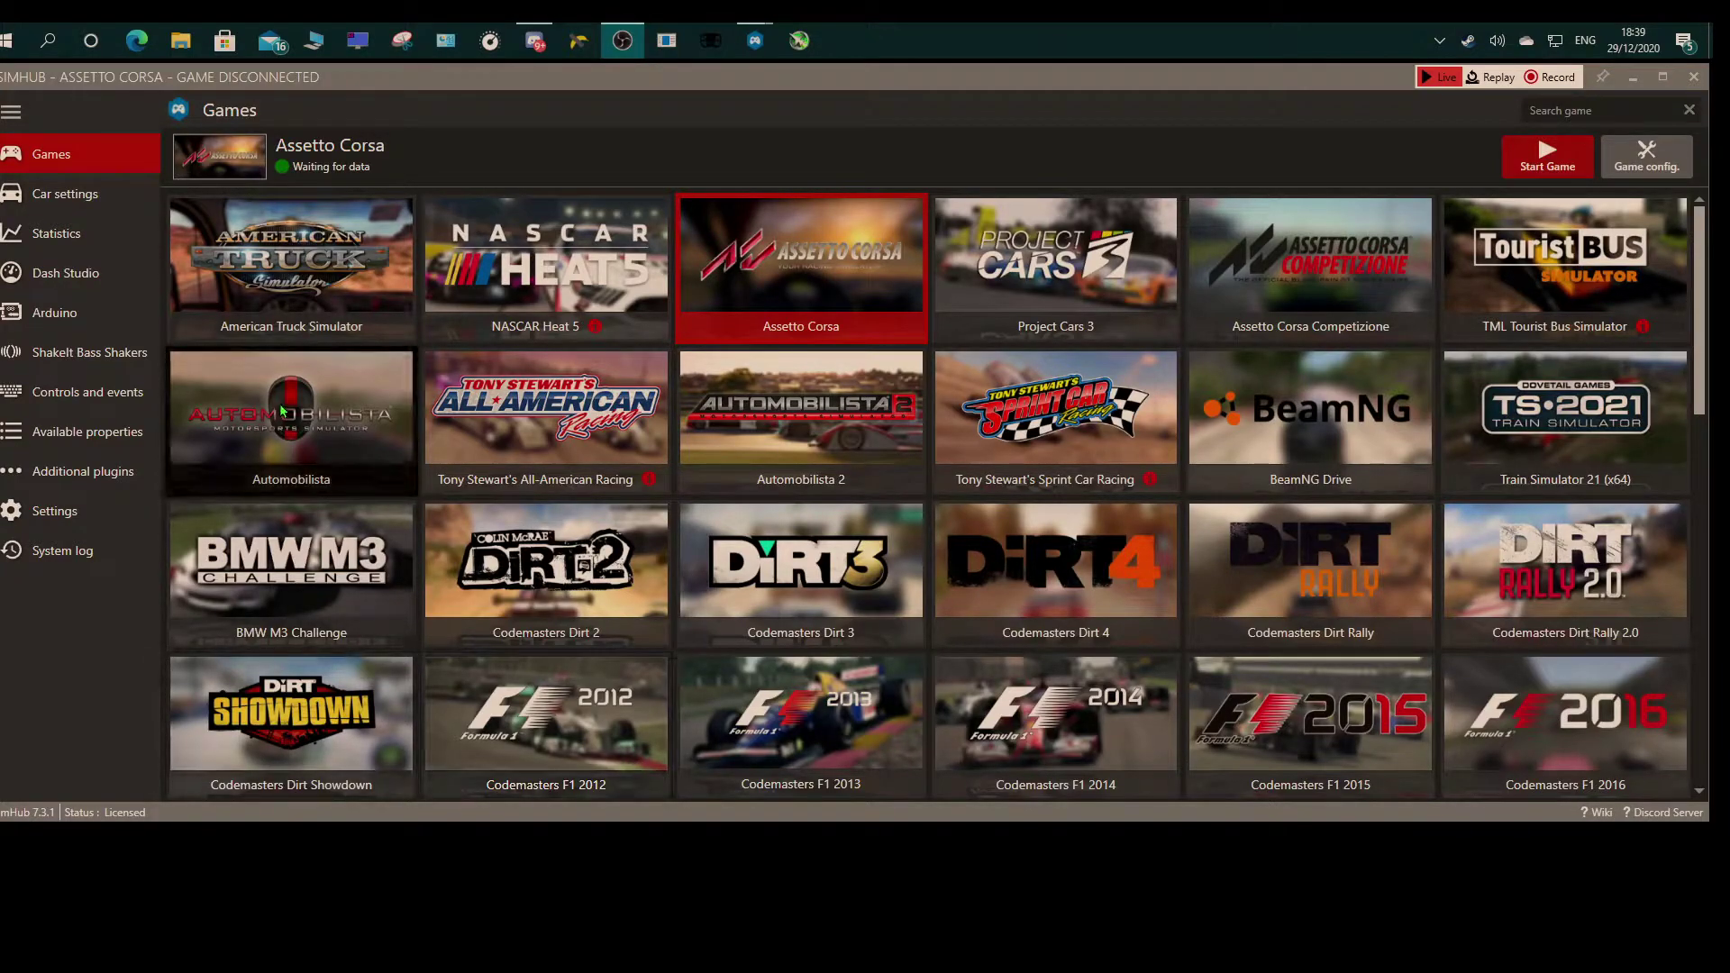
Review Arduino's My Hardware settings: Nerzhul Gear on COM6 and the 16-RGB-LED shift light on COM8
click(86, 312)
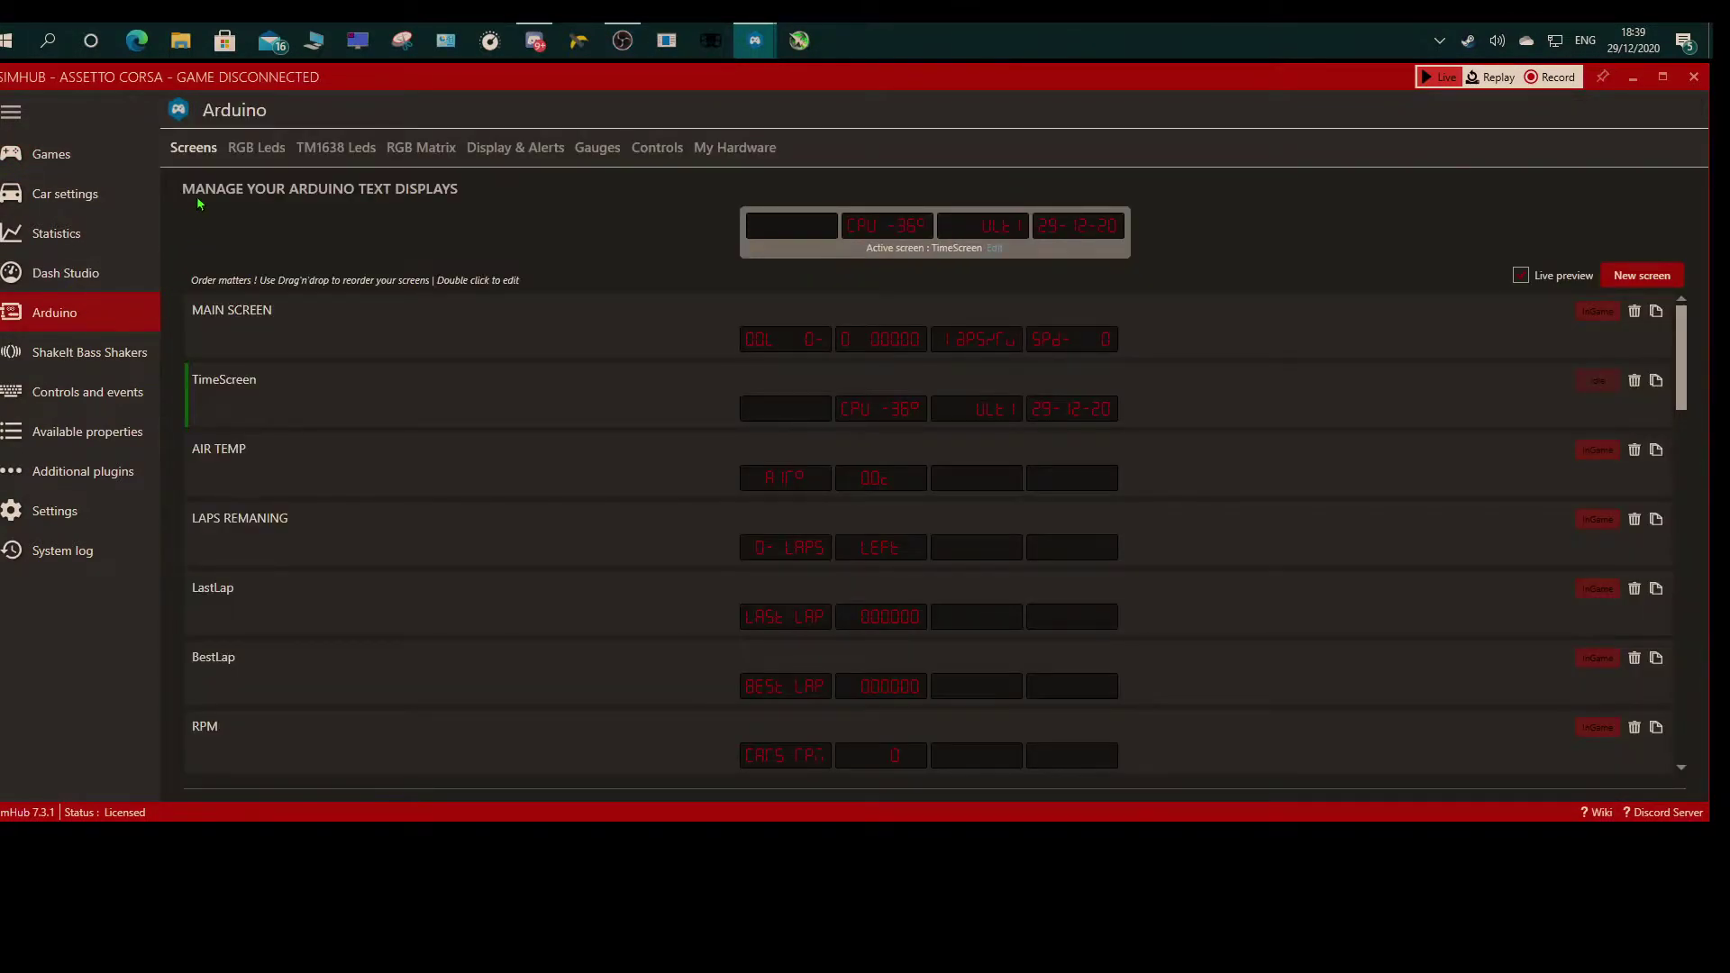
click(719, 150)
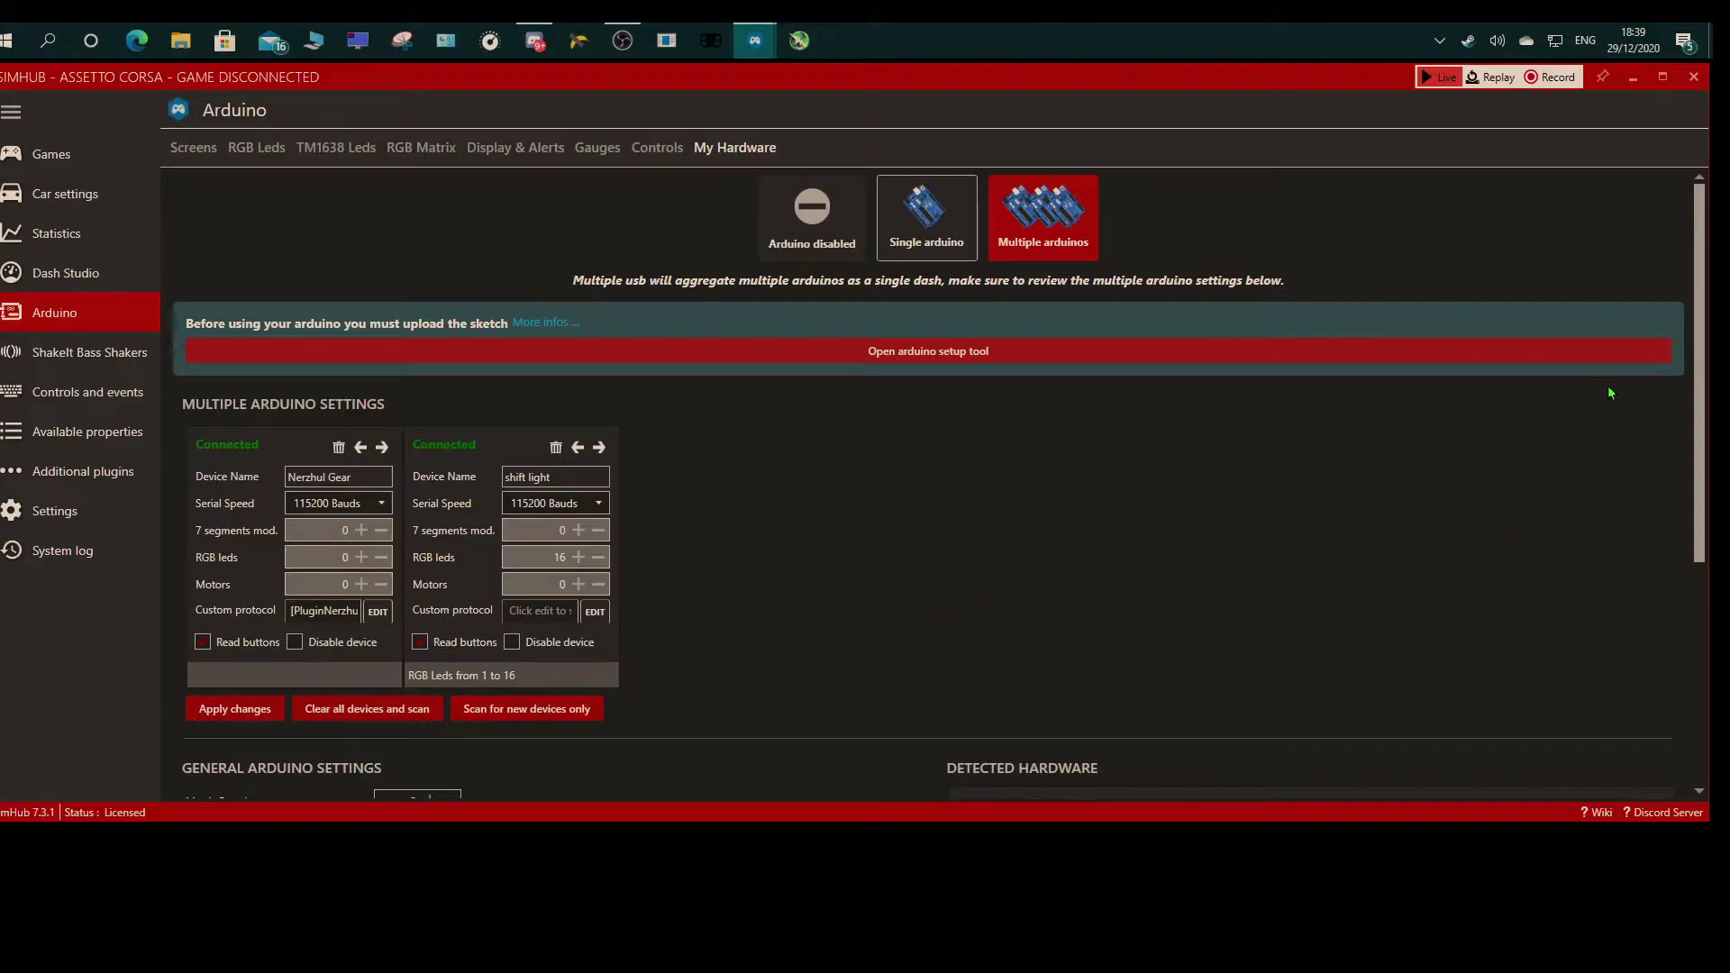
scroll(1586, 505, down, 5)
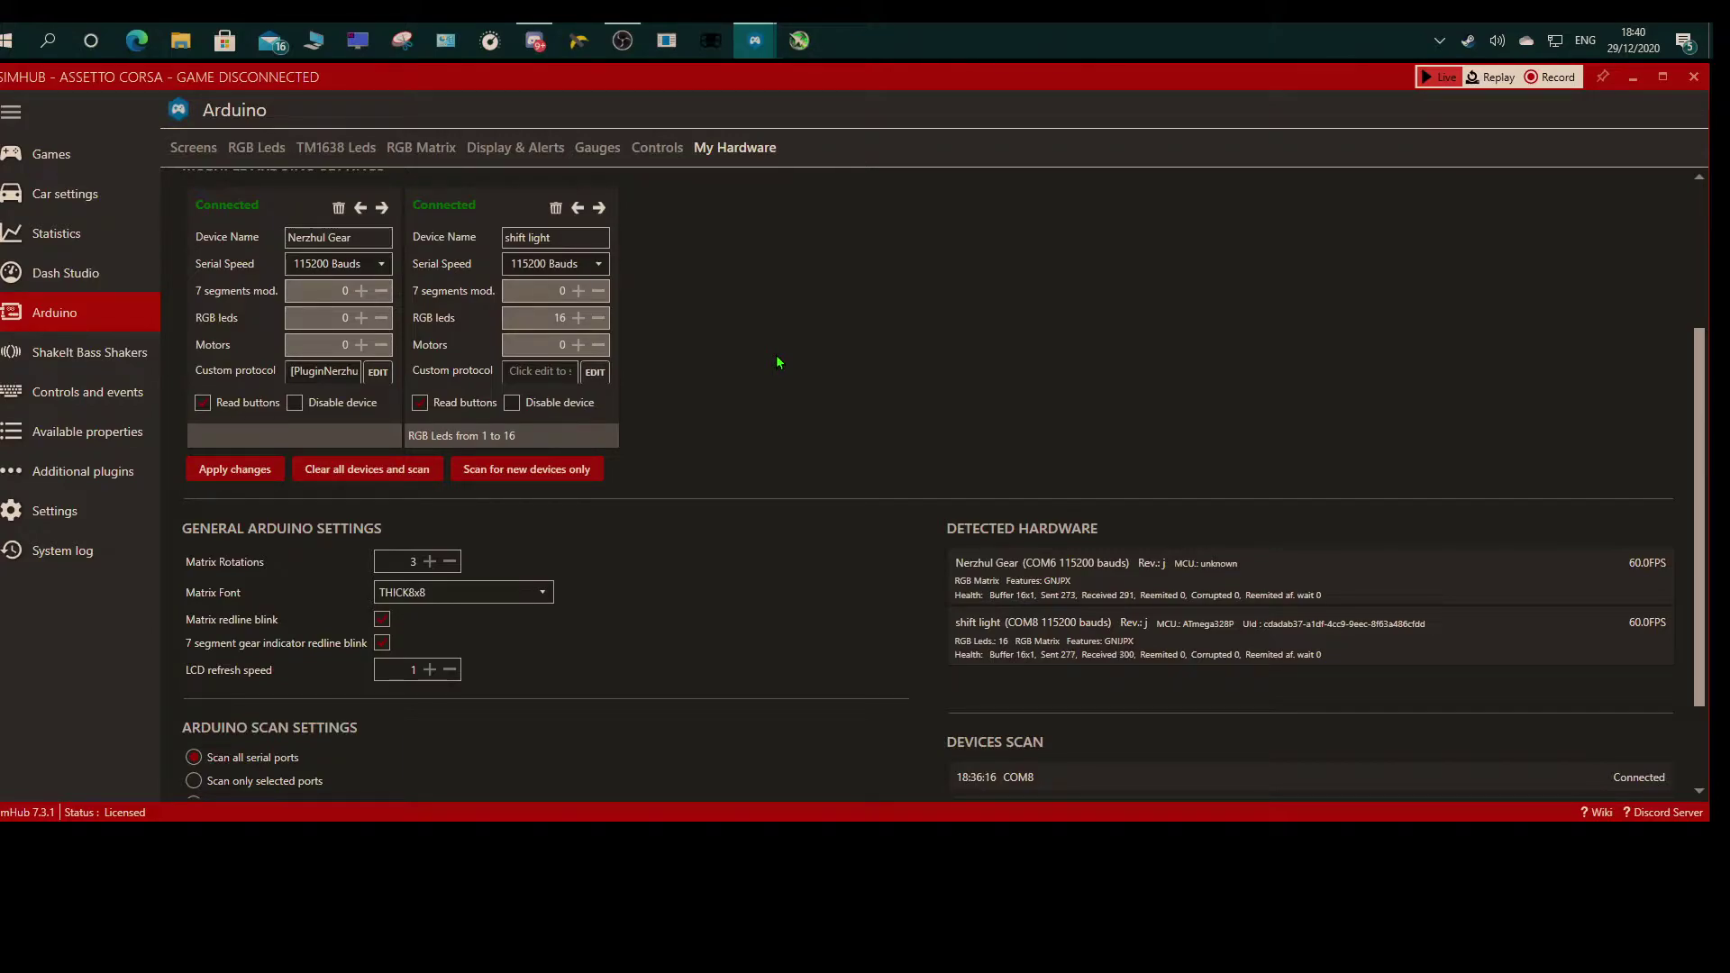
Show the Default Profile's RGB LED effects list, including the blue- and green-flag entries
click(273, 148)
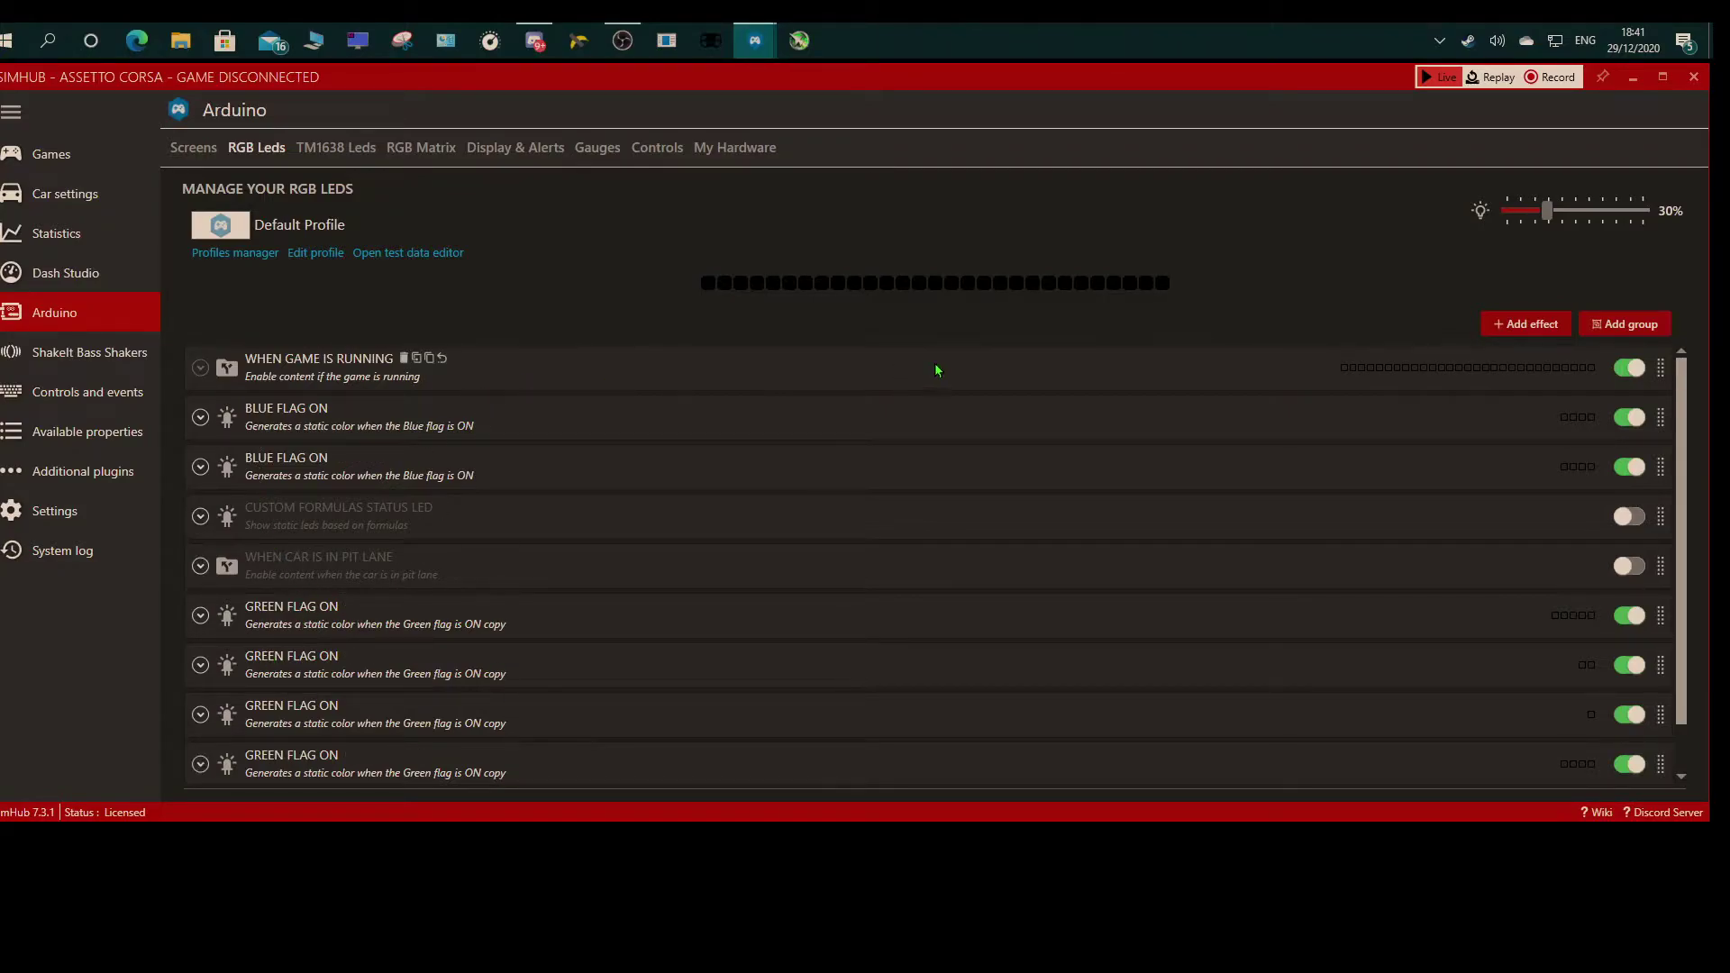
click(1523, 325)
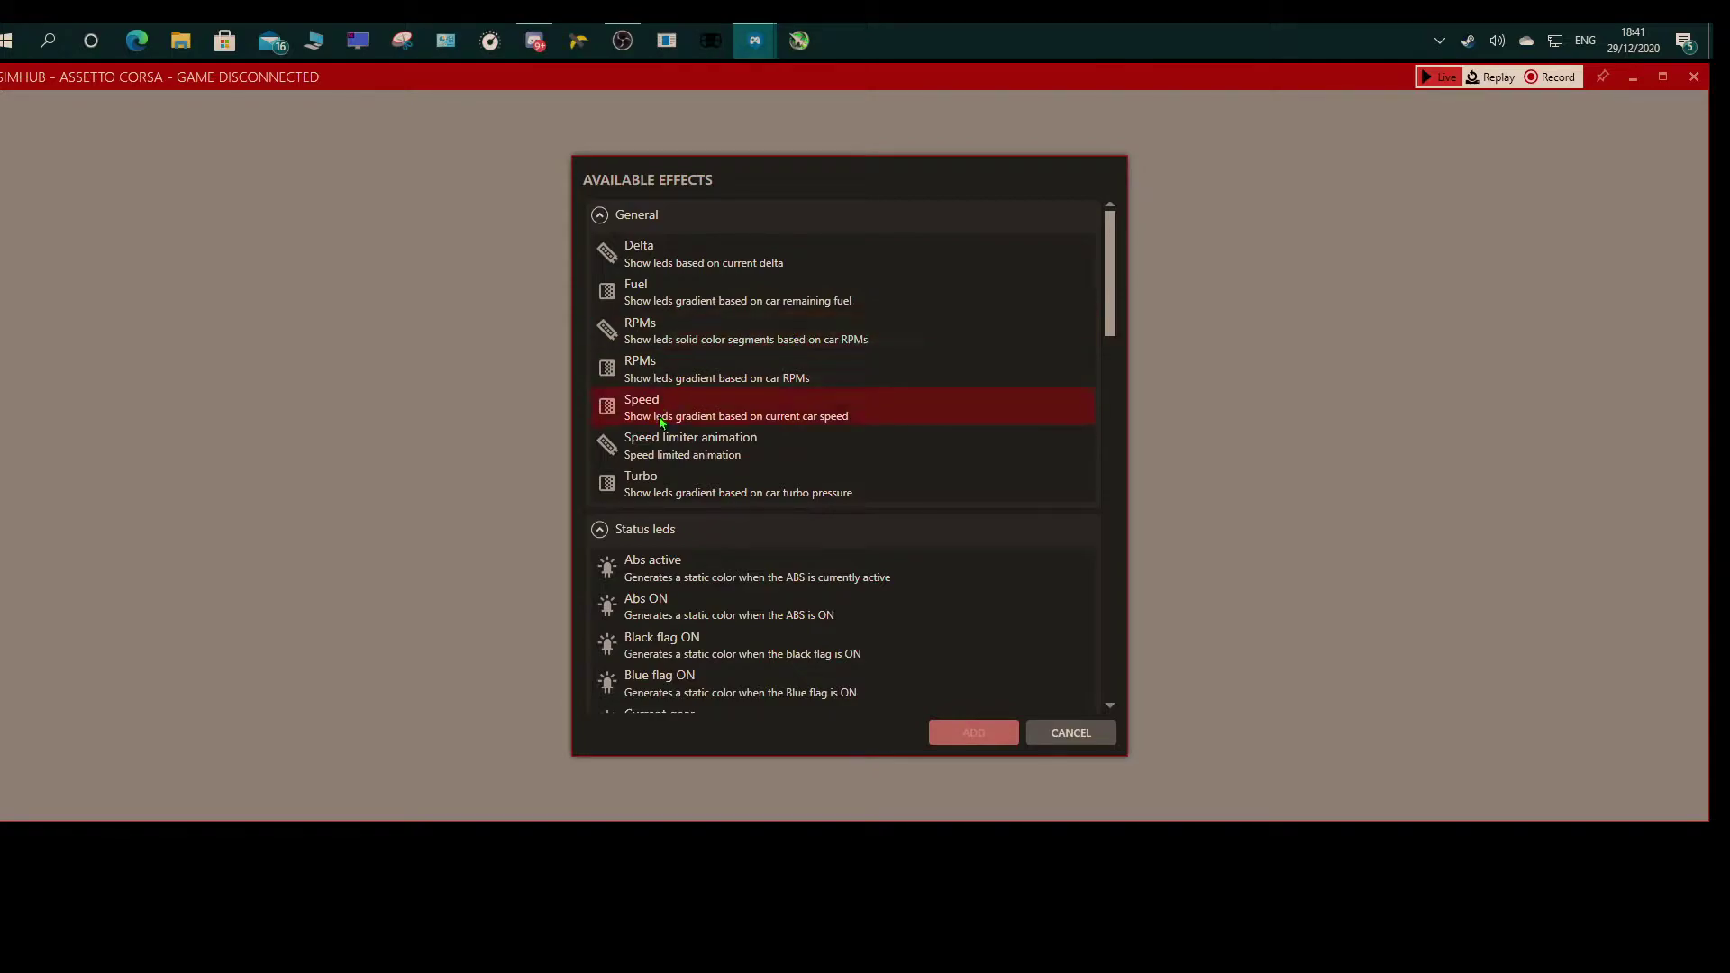
scroll(652, 582, down, 4)
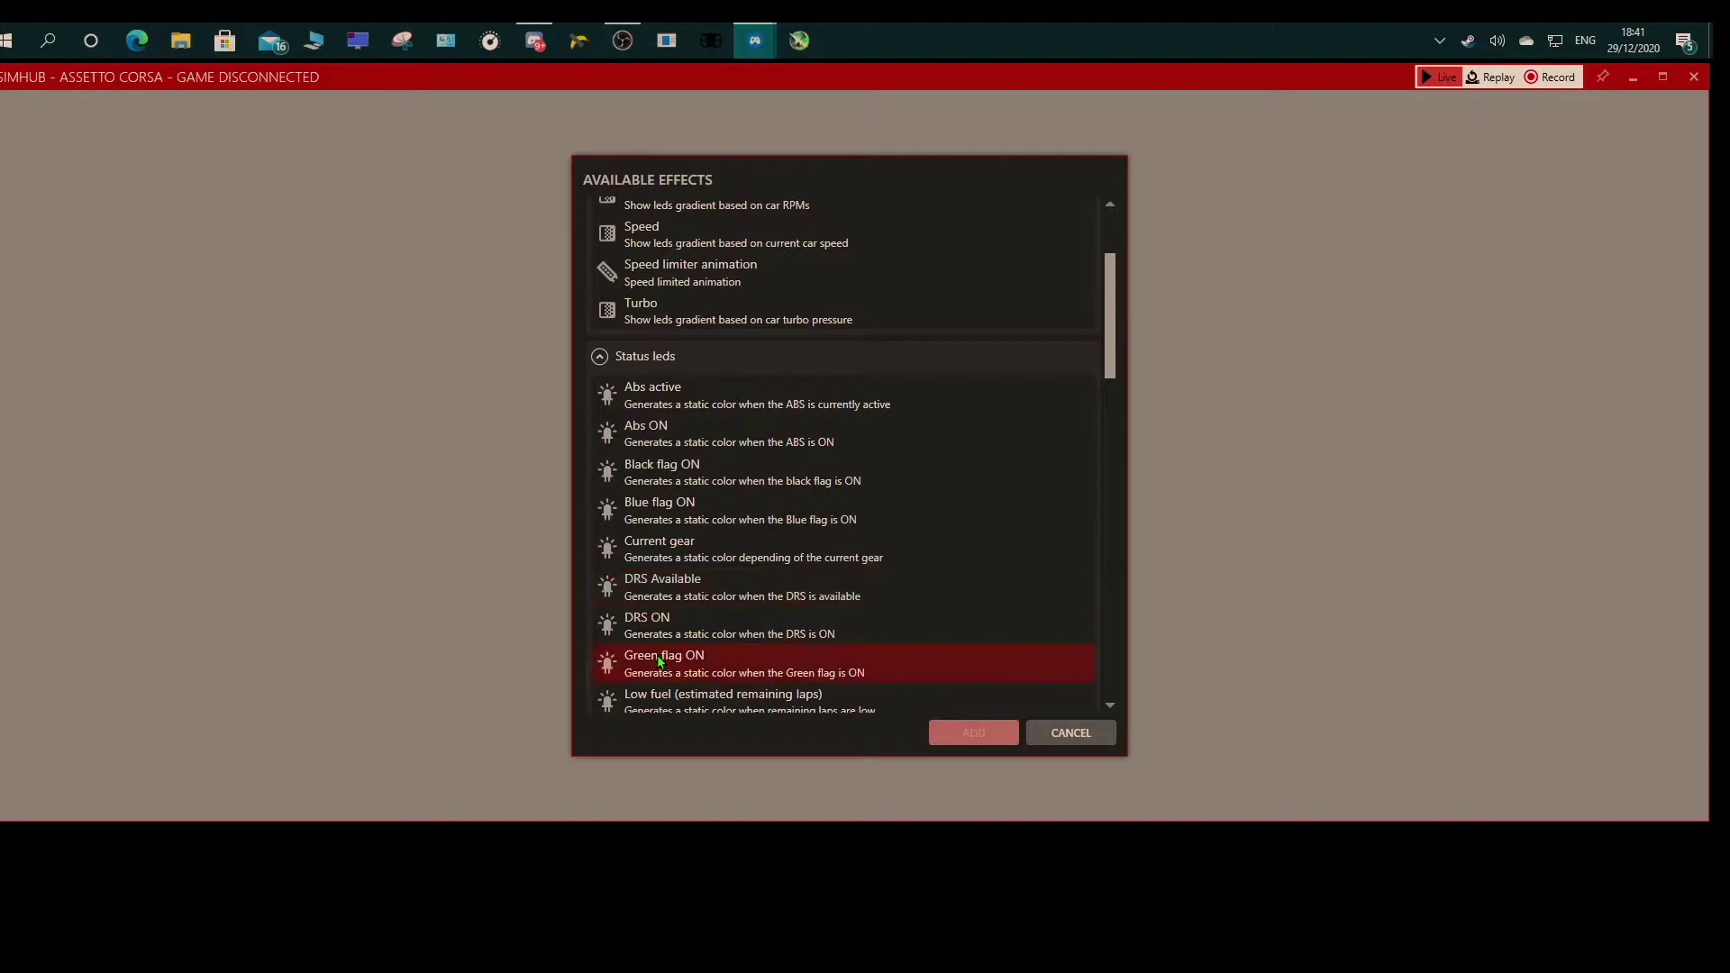
click(730, 677)
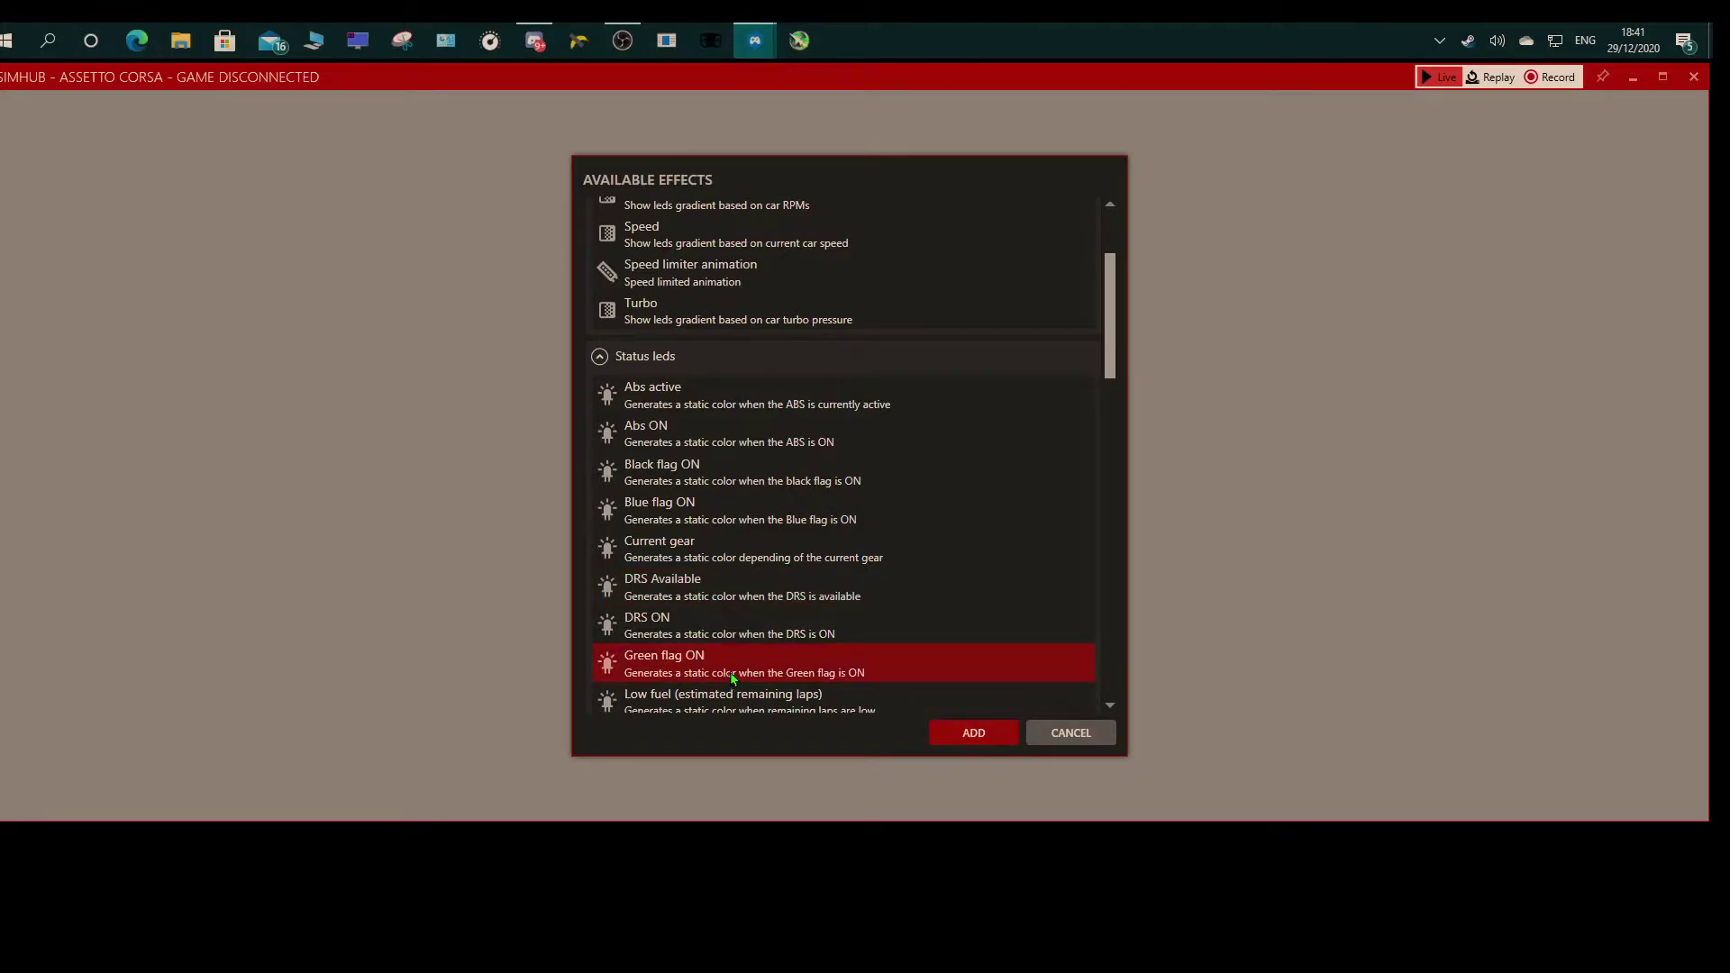
click(1062, 734)
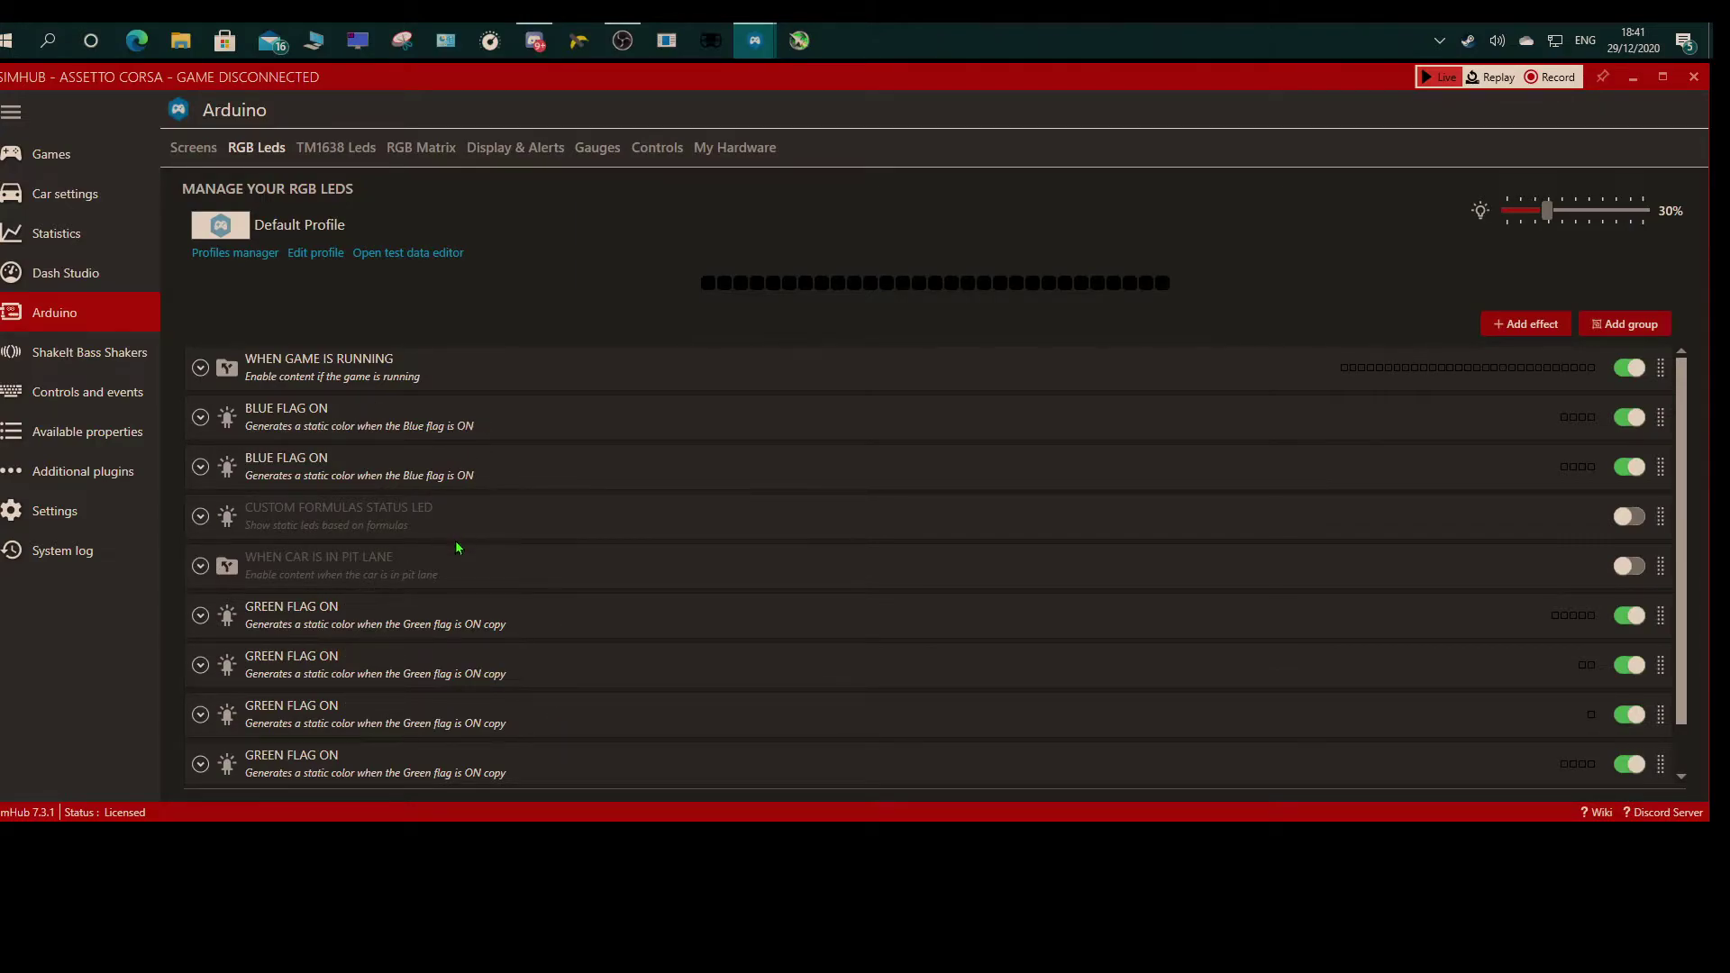
click(198, 619)
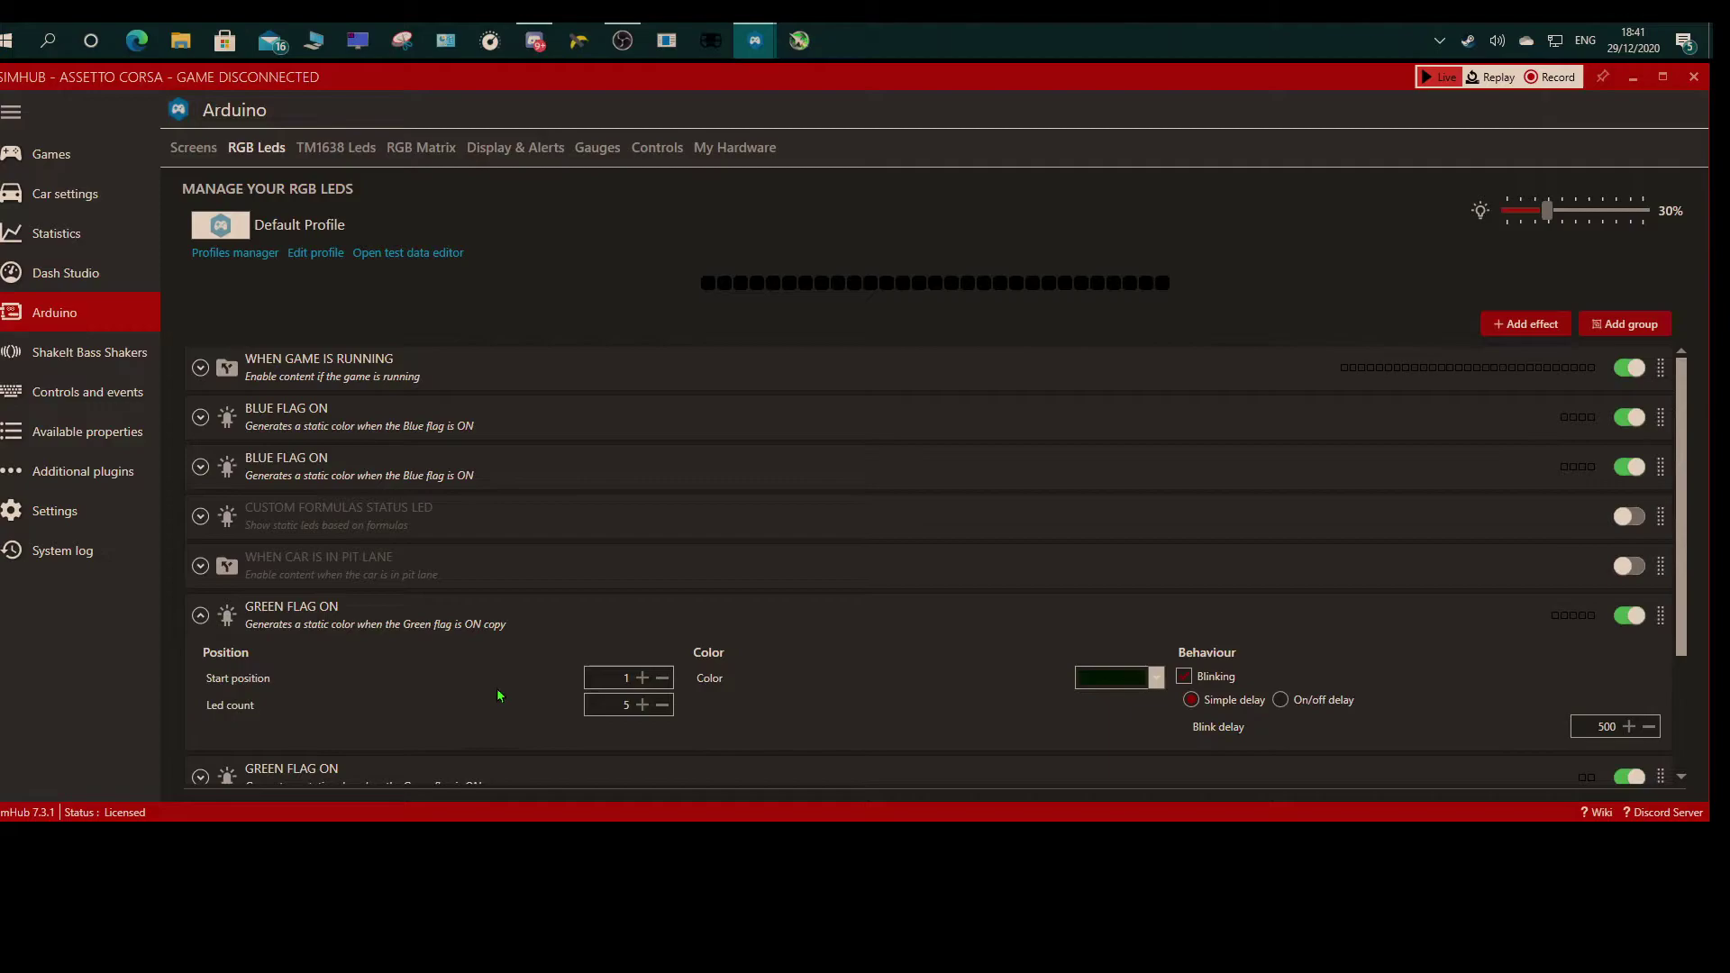
scroll(420, 663, down, 1)
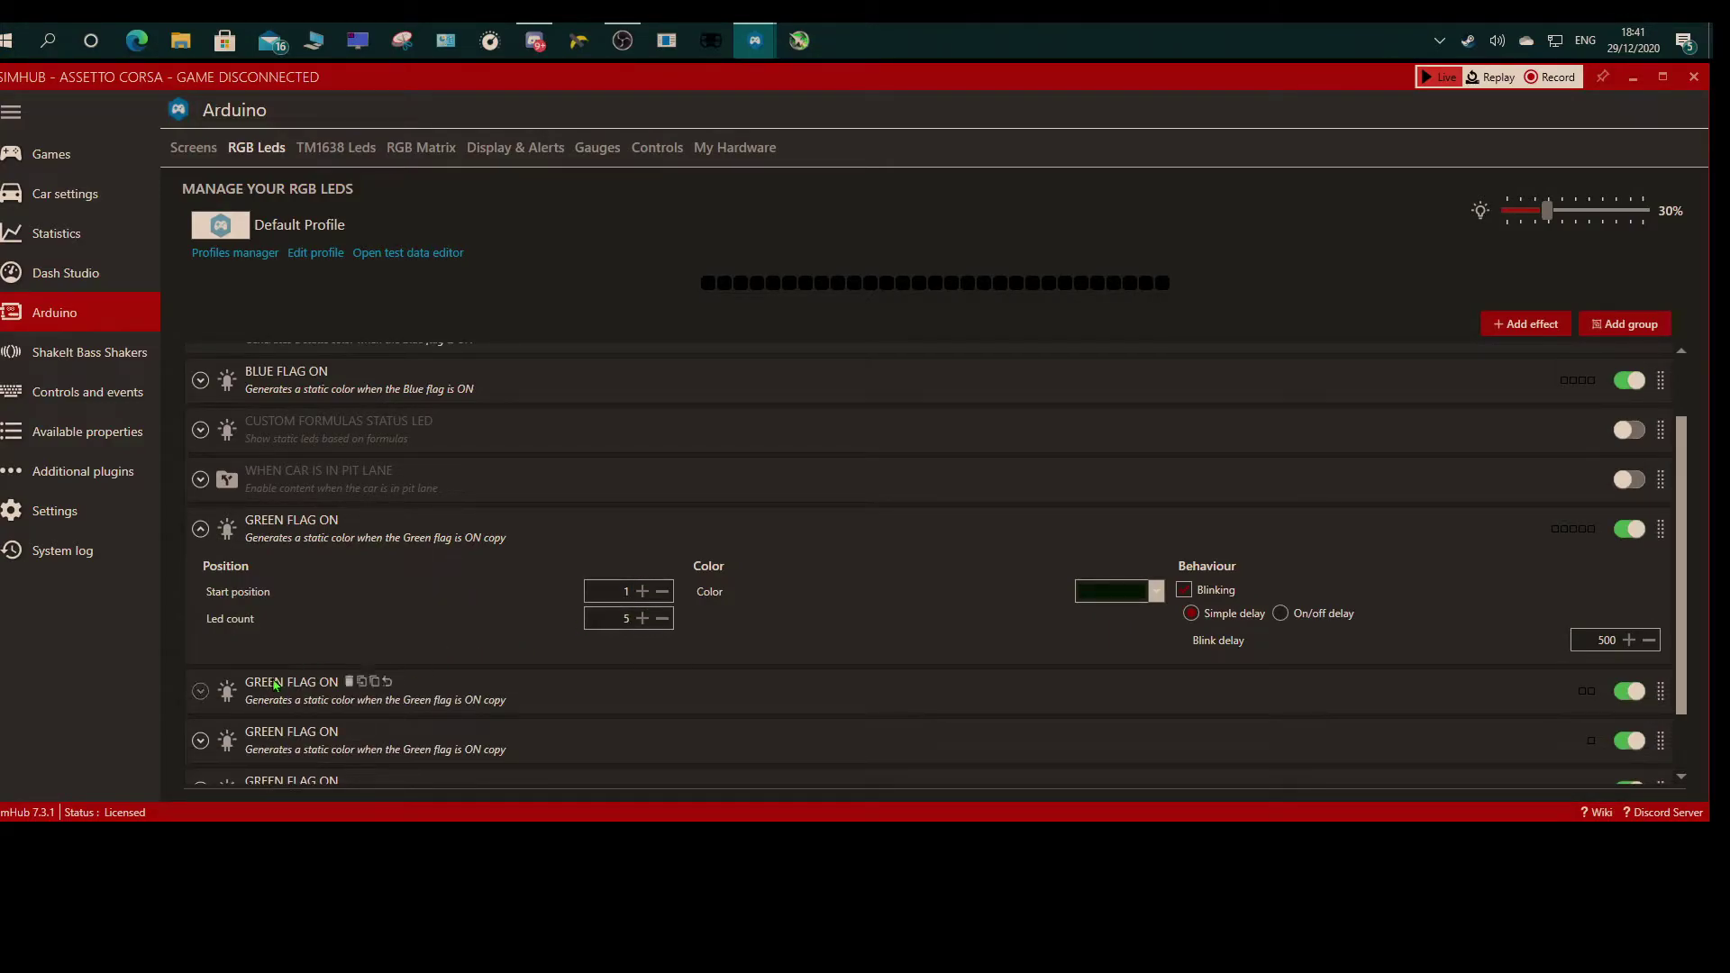
click(200, 691)
scroll(270, 712, down, 1)
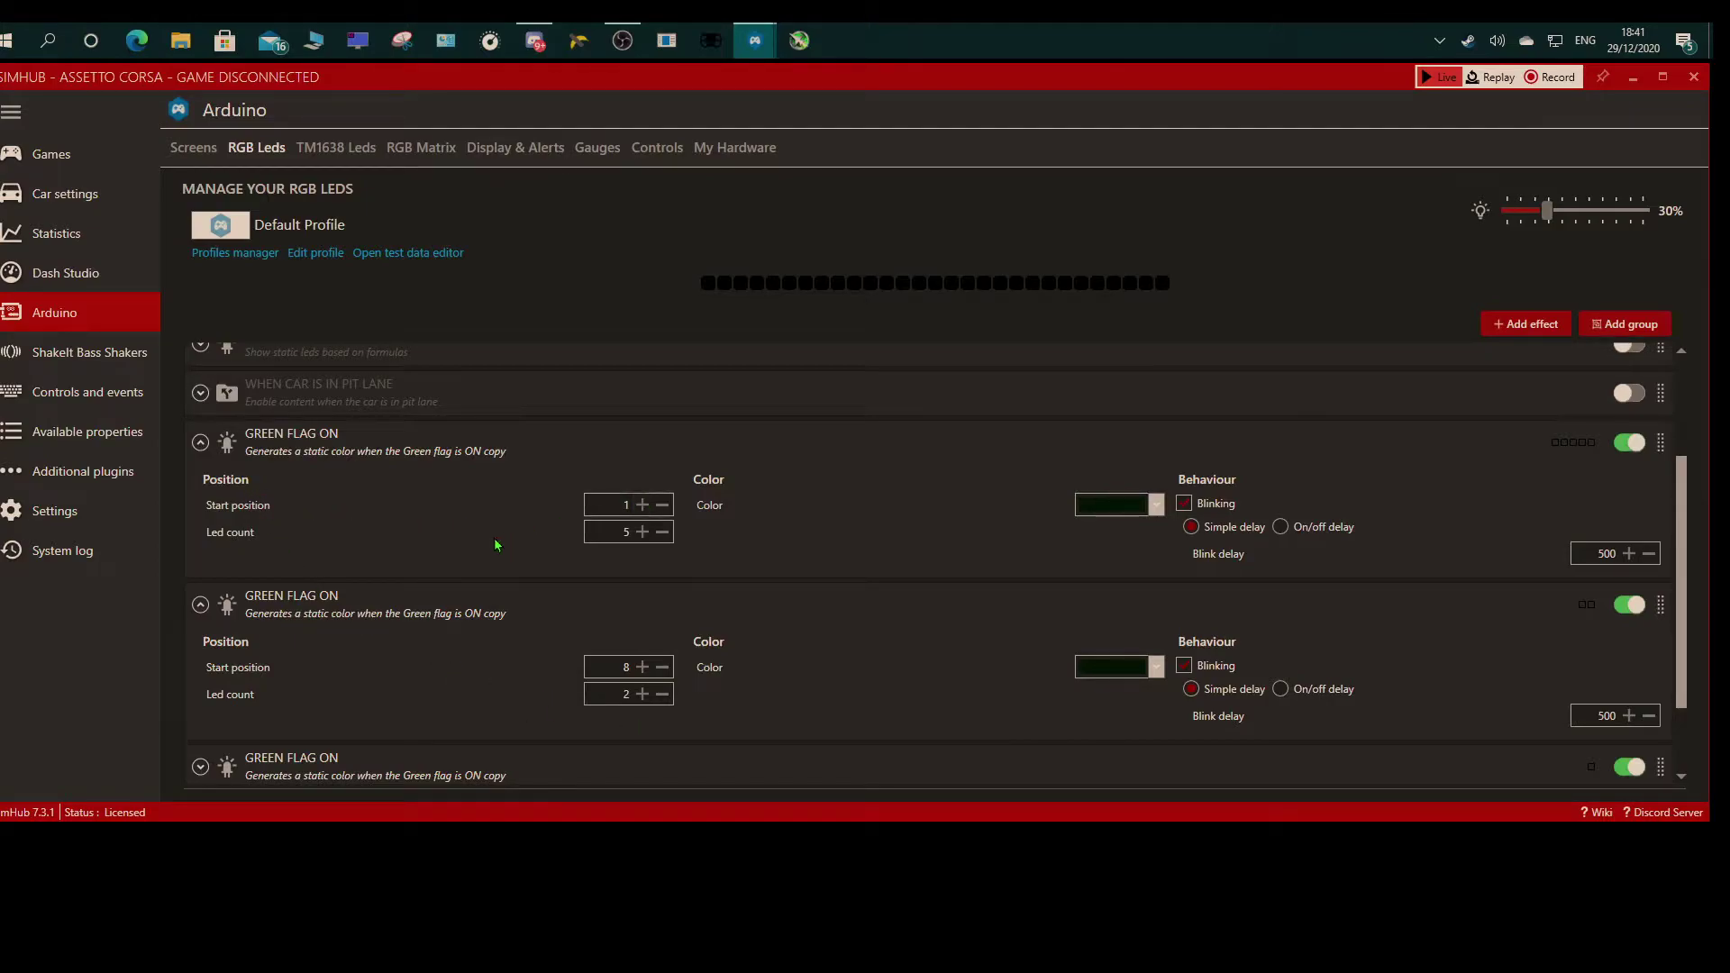
scroll(515, 702, down, 1)
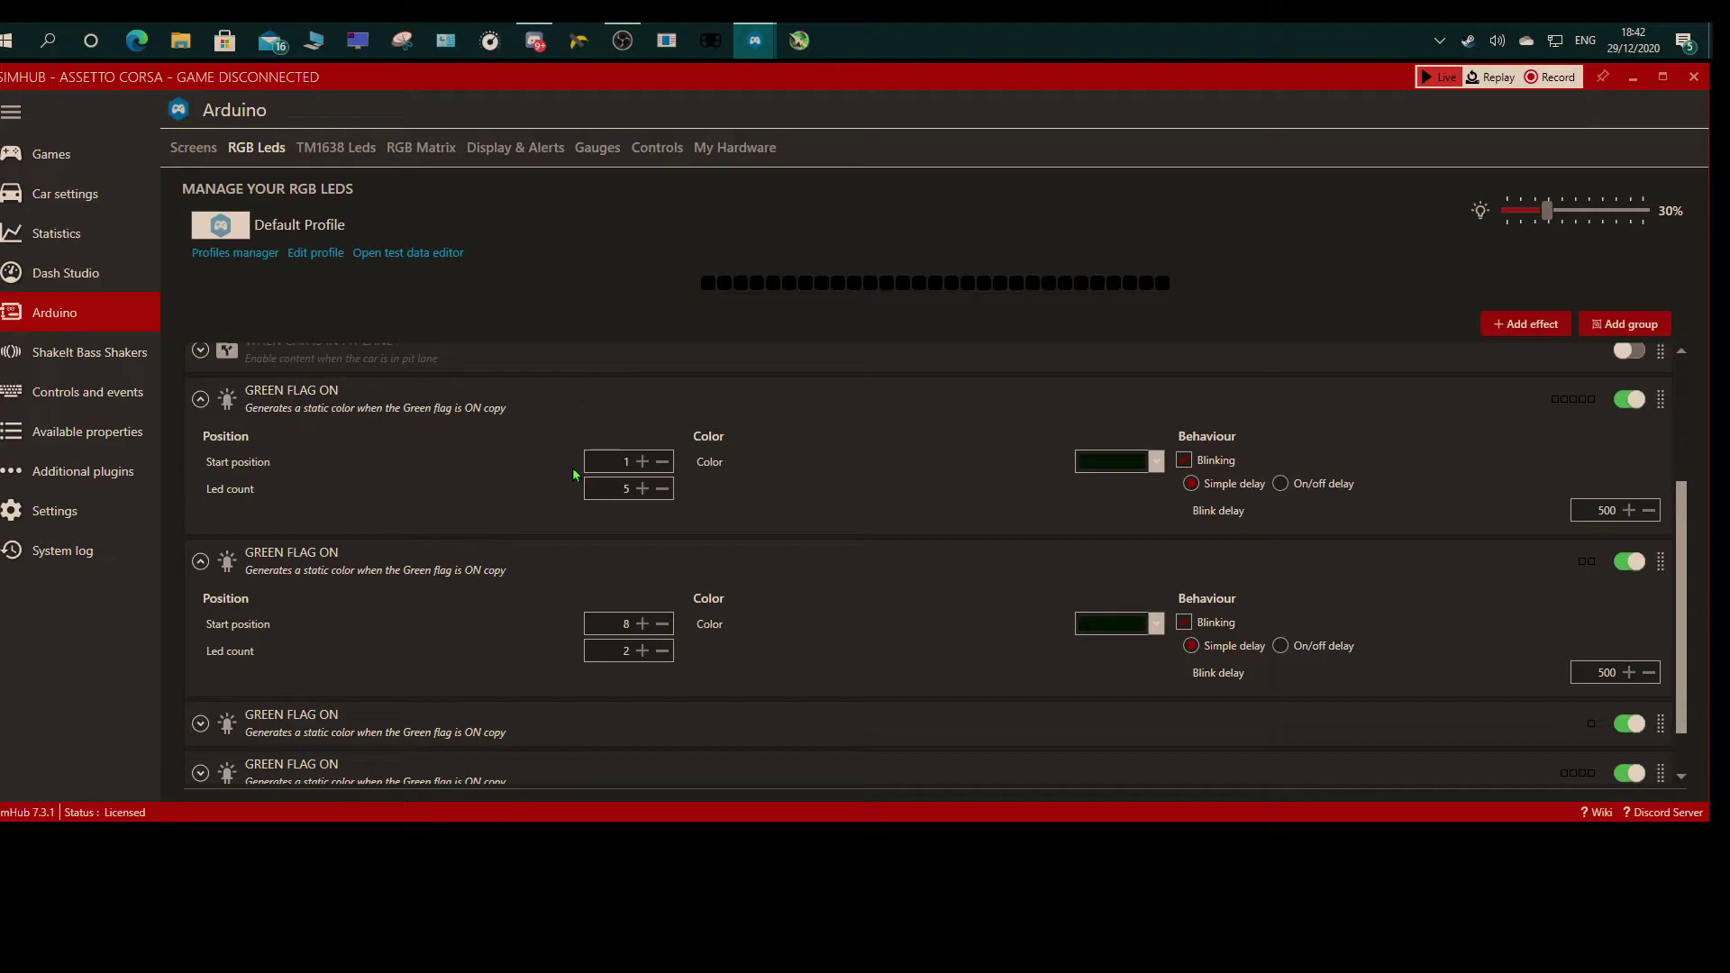
scroll(378, 513, down, 1)
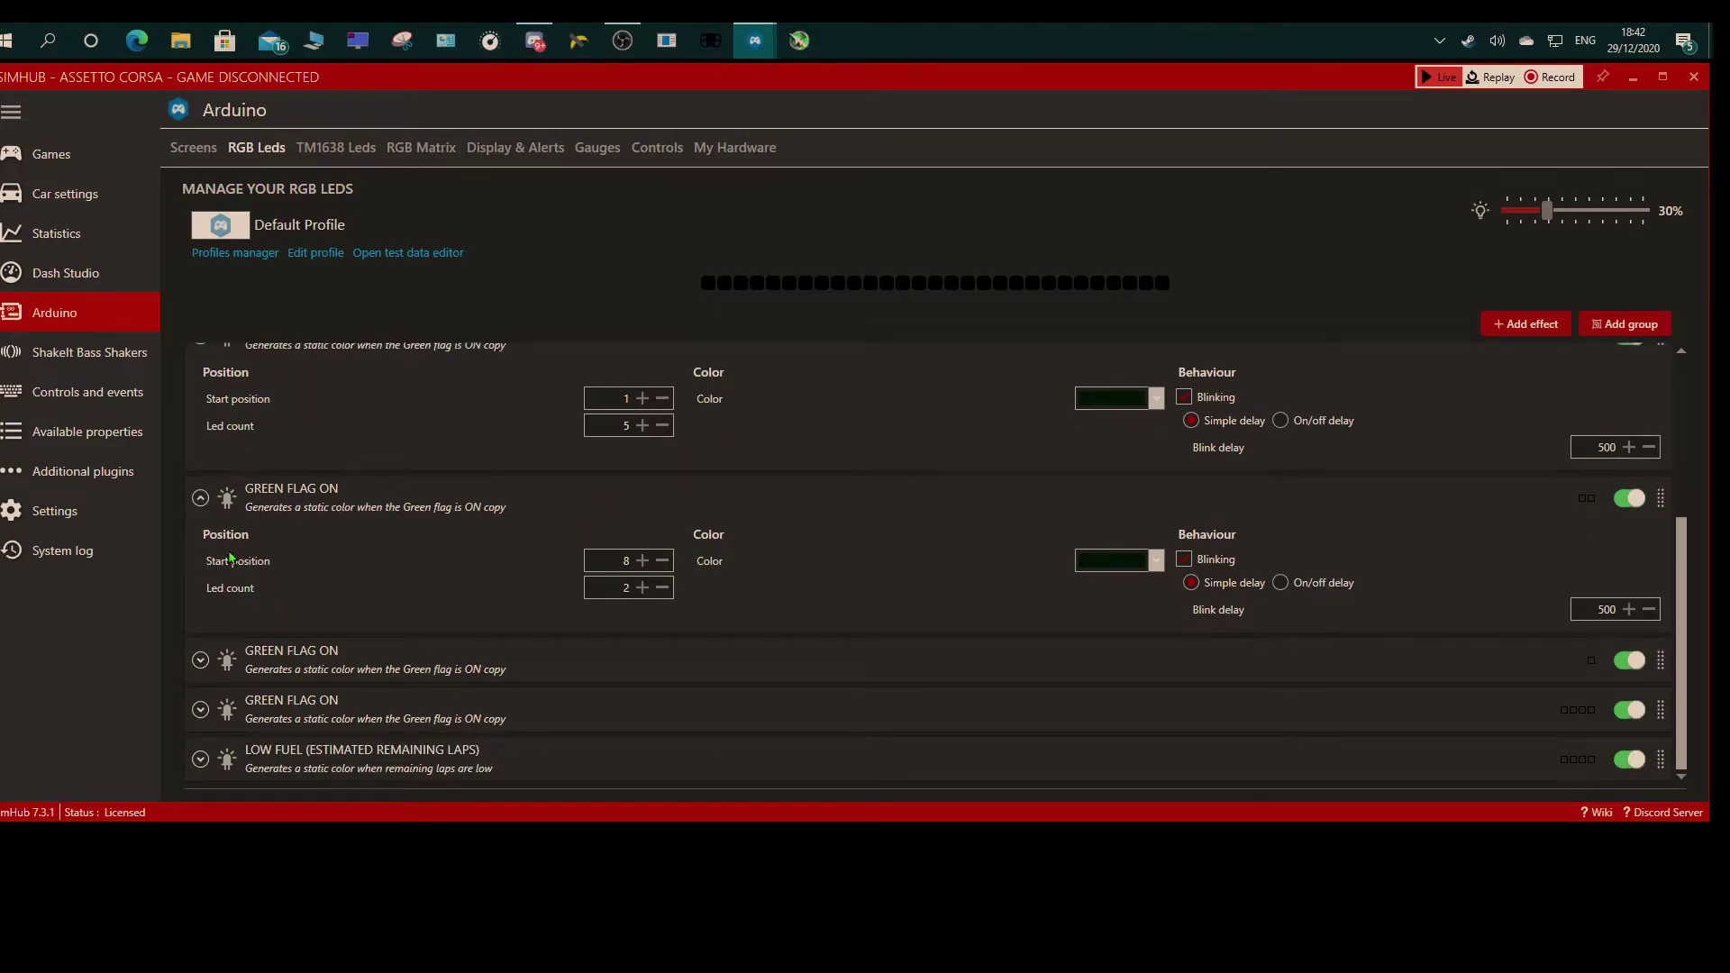
click(199, 497)
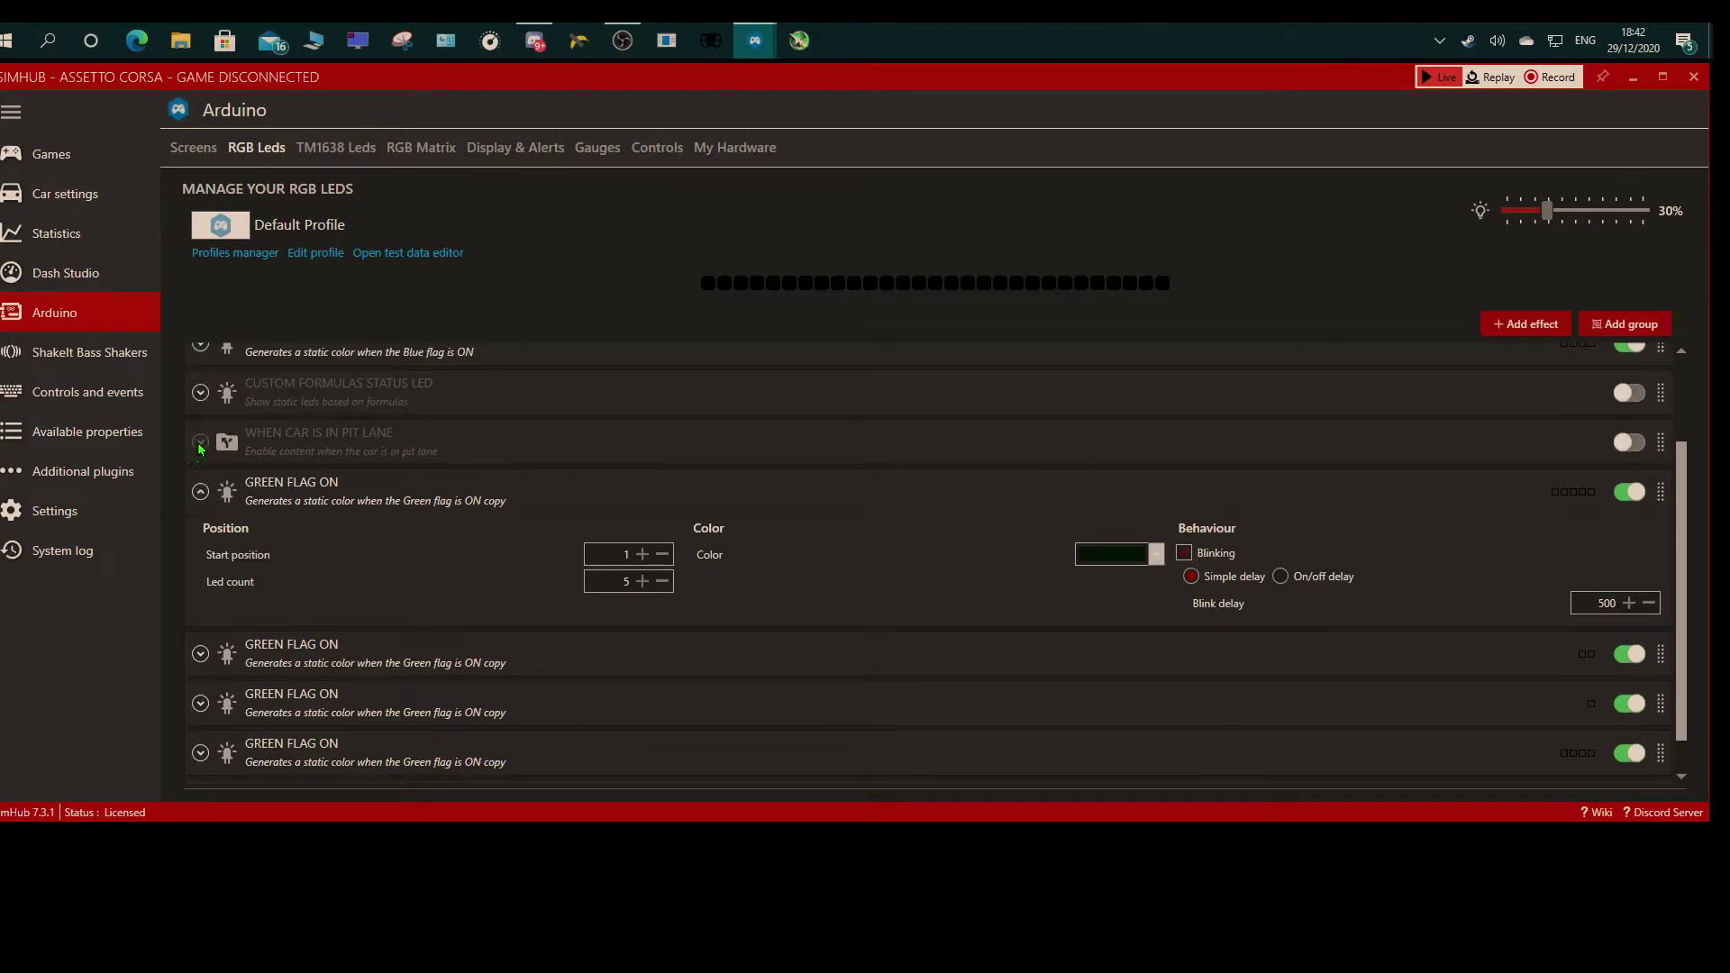
mouse_move(278, 489)
click(199, 496)
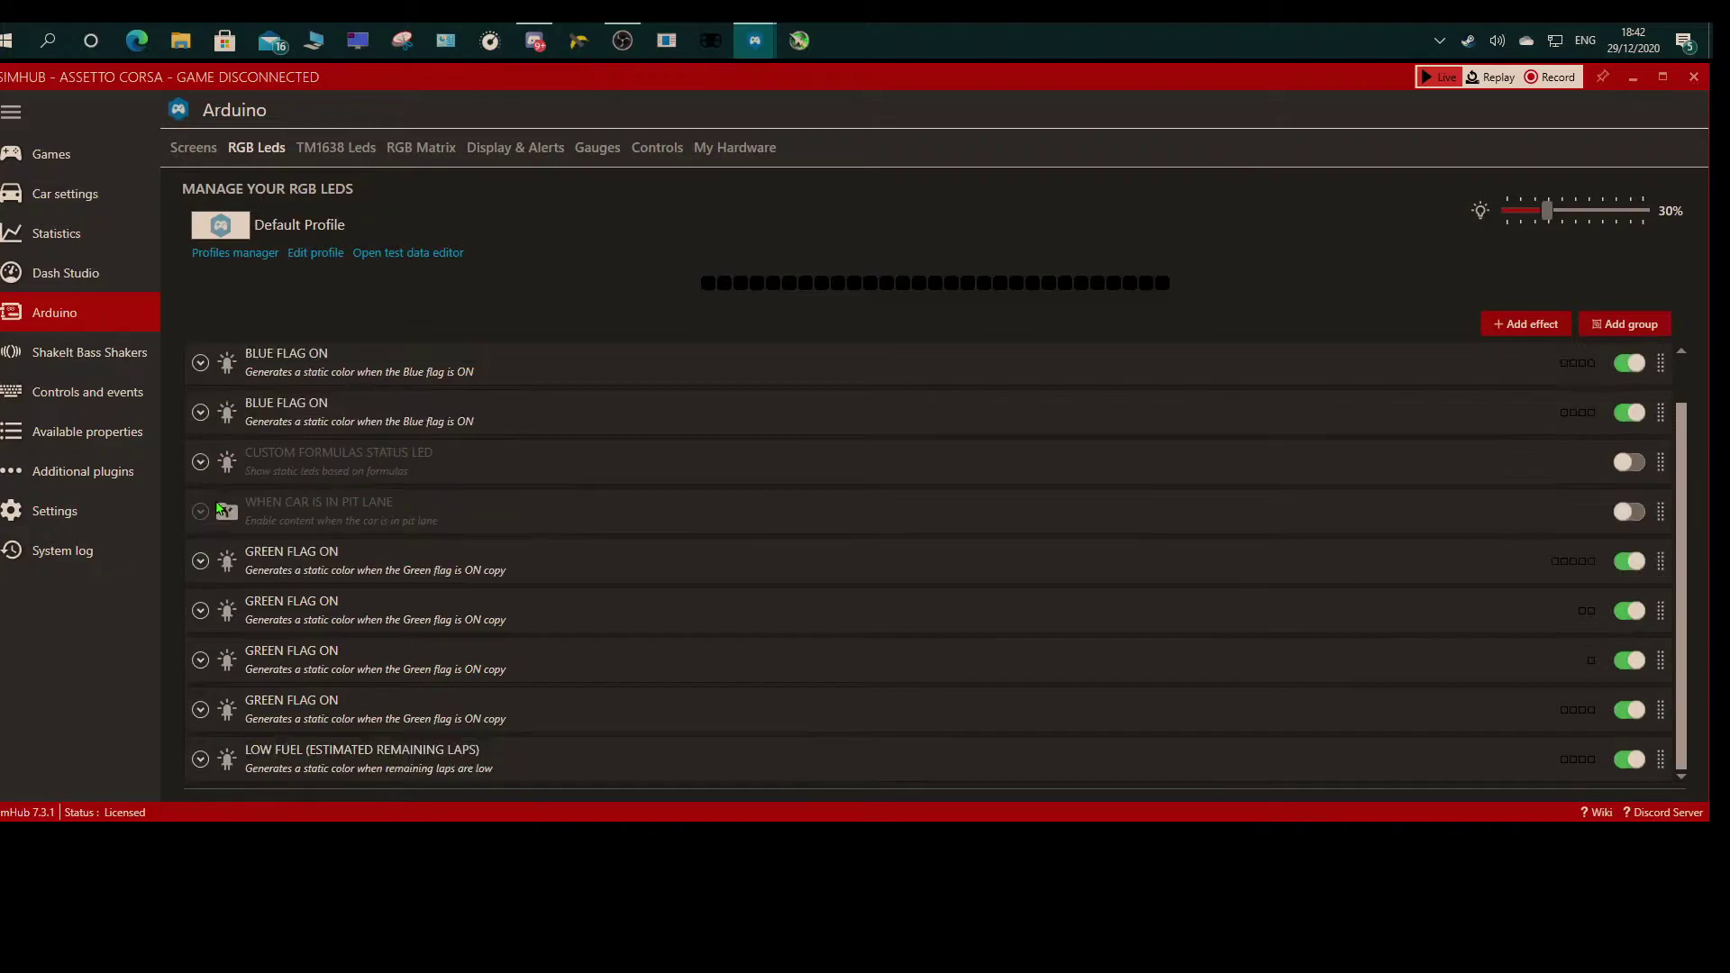
scroll(440, 596, up, 1)
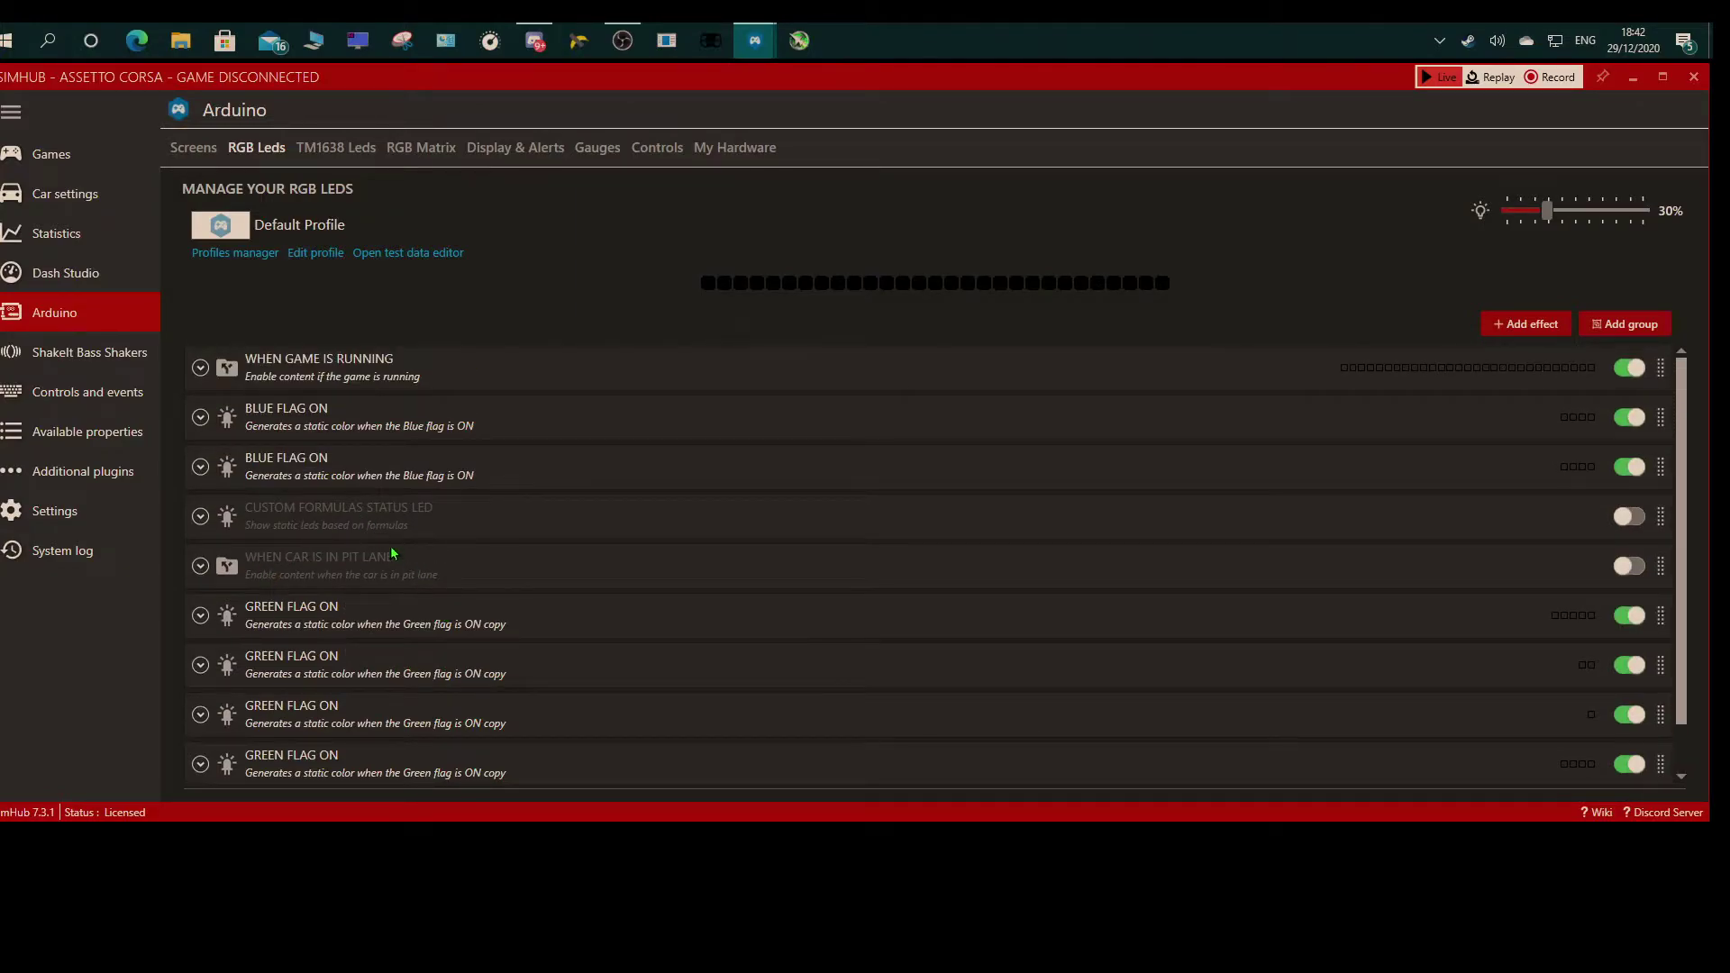
Open the LED test data editor beside the effects list and push simulated RPM to maximum
click(404, 256)
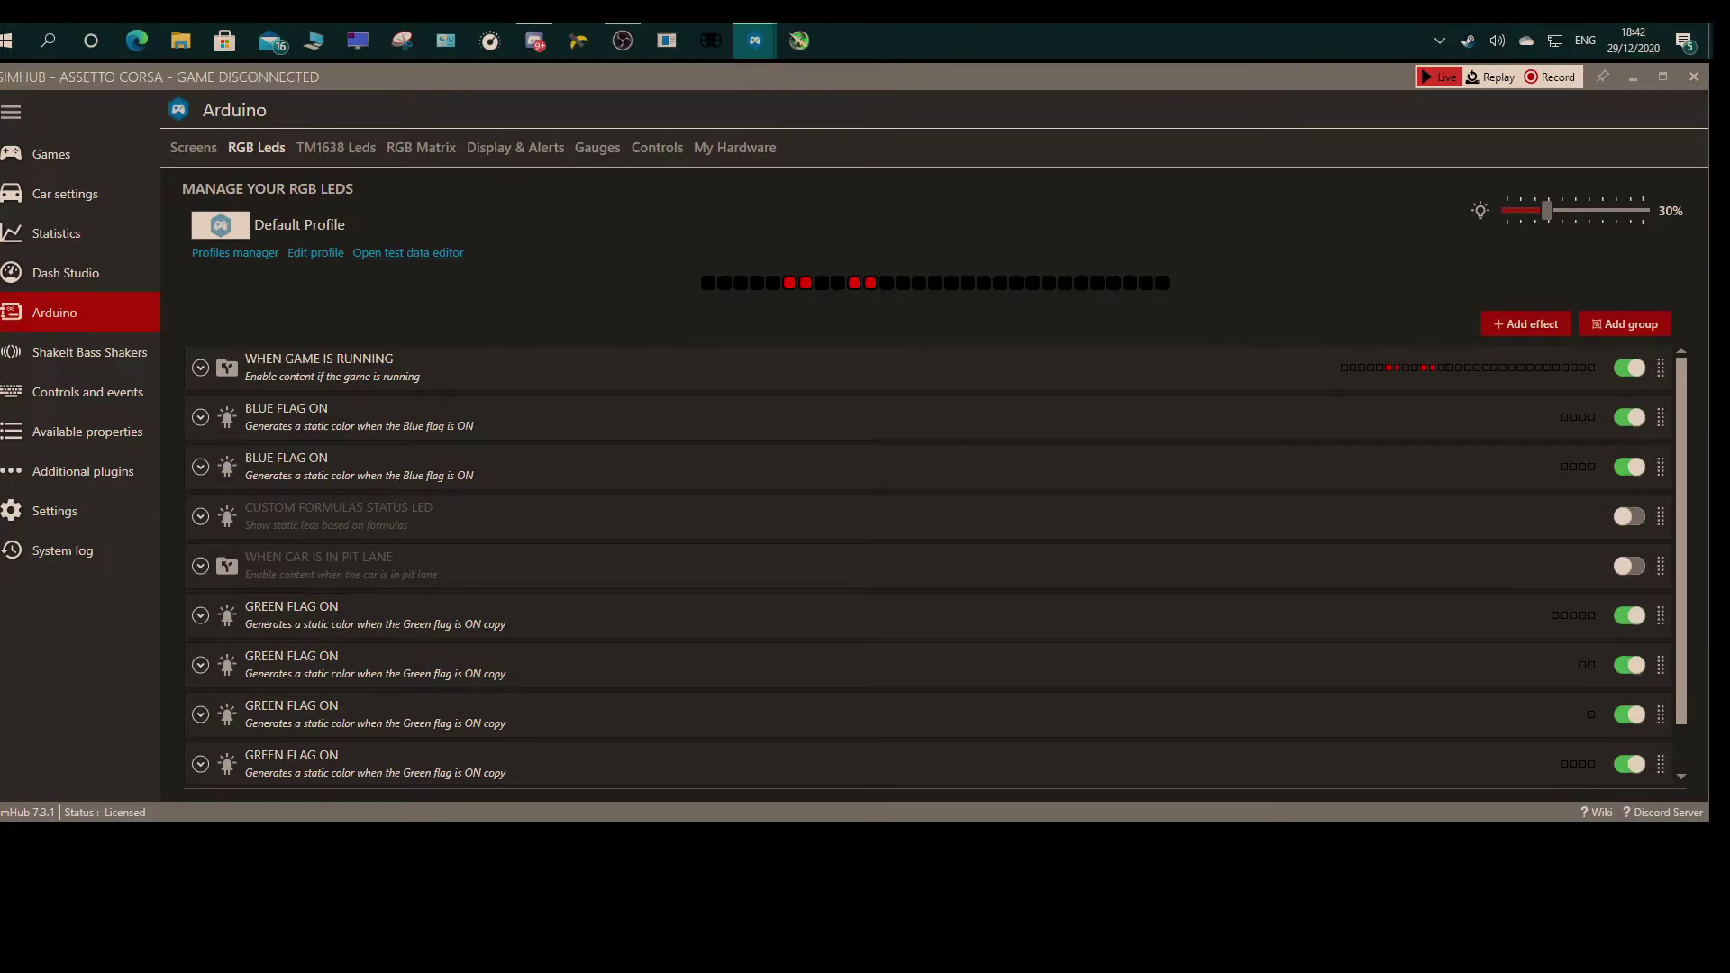
drag(73, 223, 1038, 230)
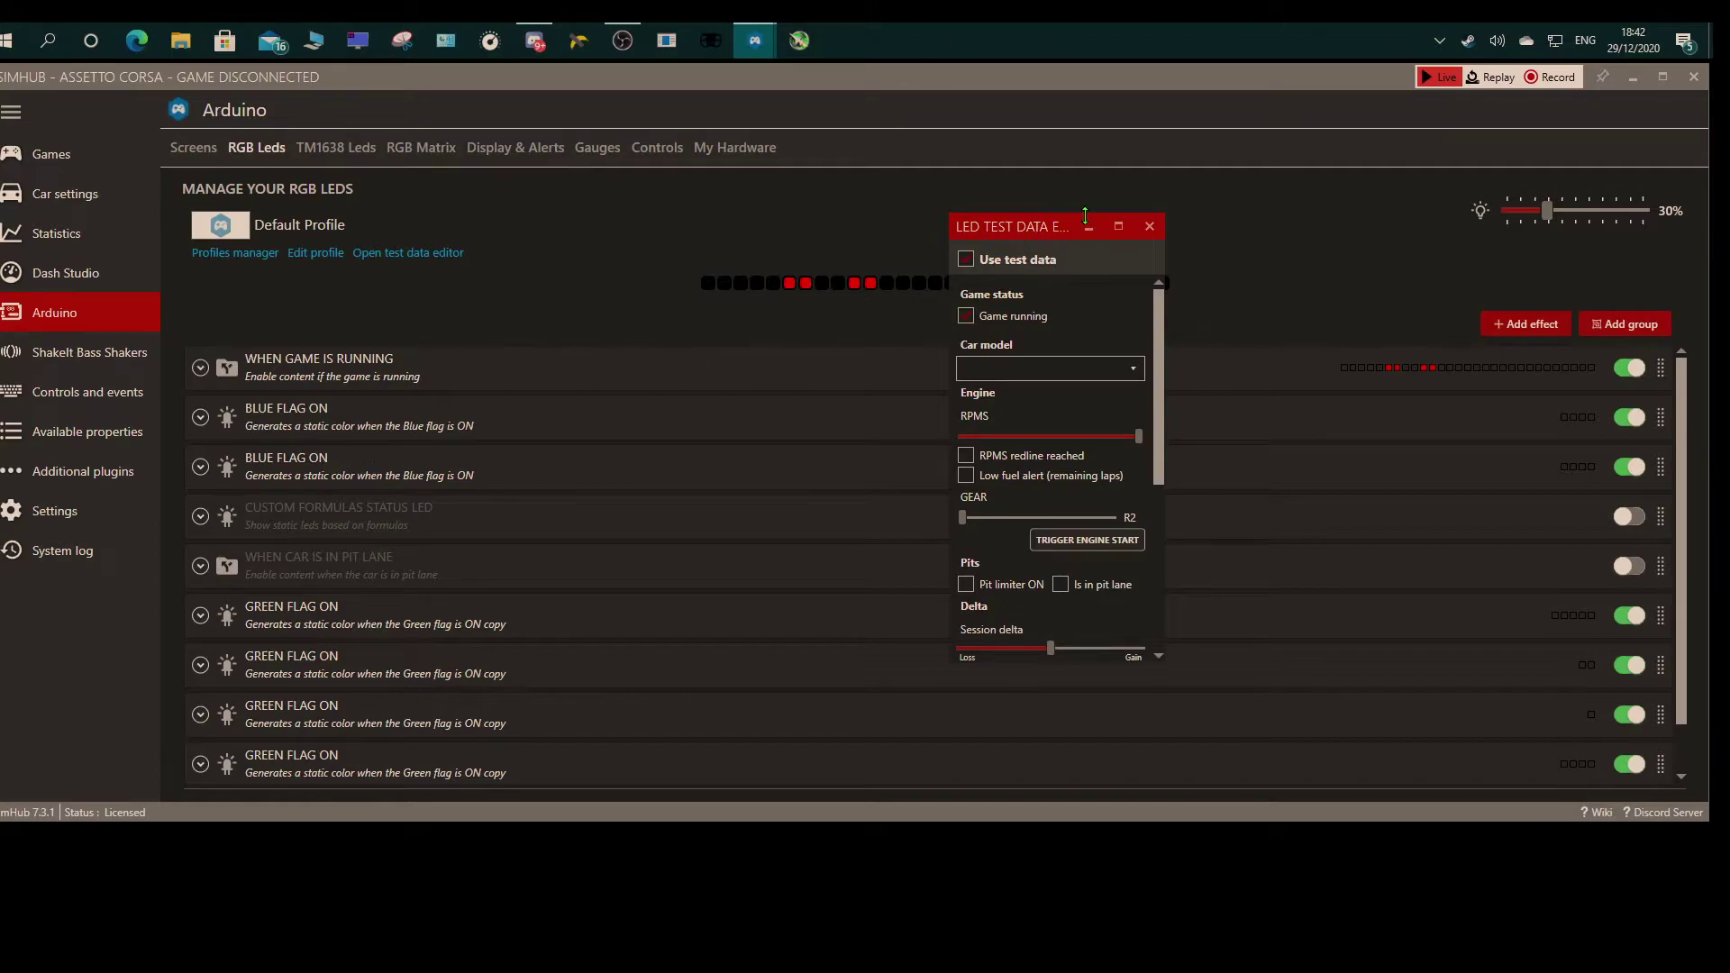
drag(1041, 229, 1318, 258)
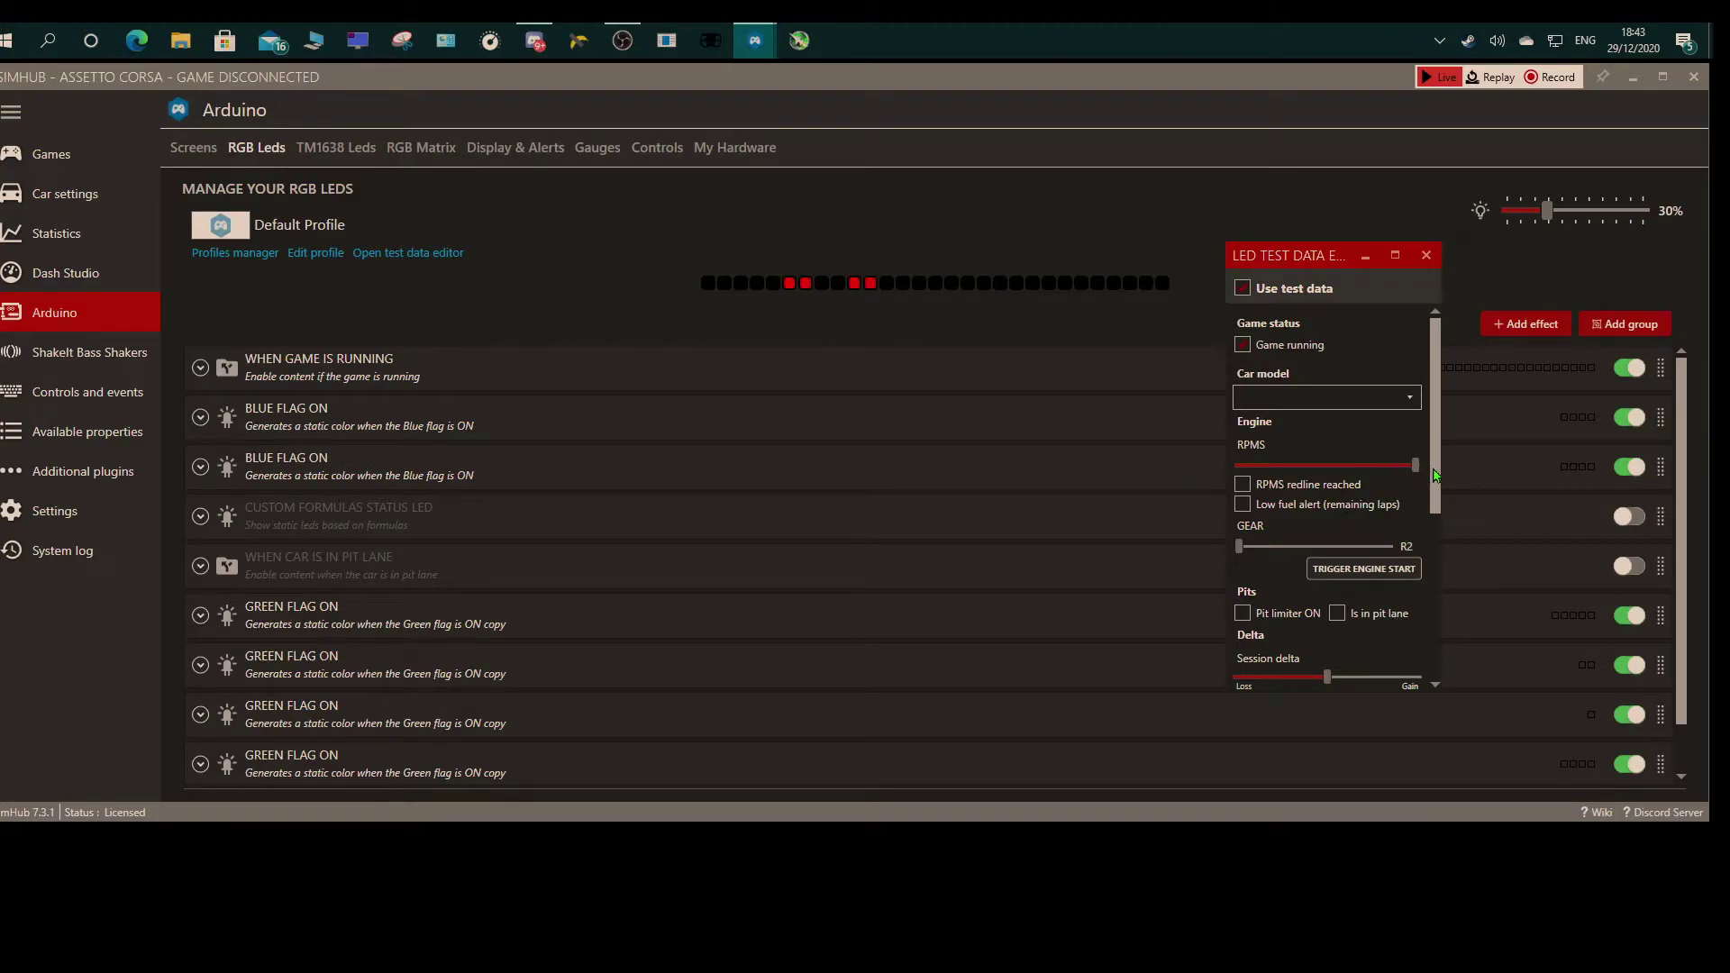
drag(1412, 468, 1409, 472)
click(1412, 465)
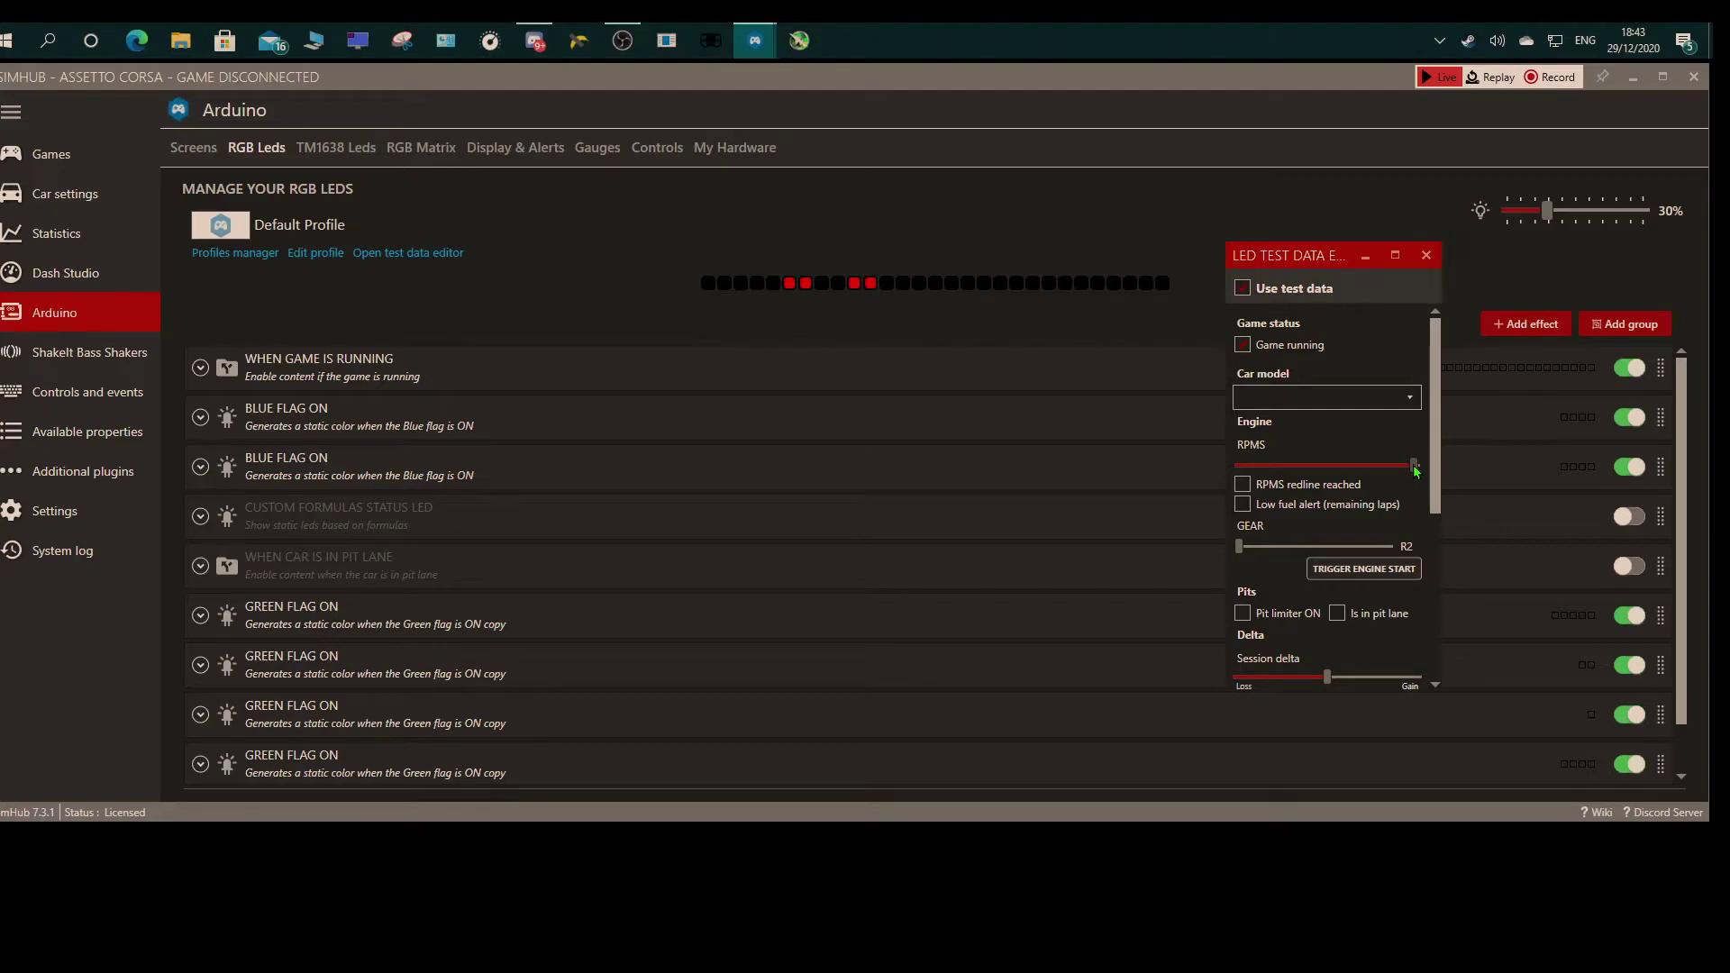
Lower the simulated RPM until the red shift LEDs go out, then close the test data editor
click(1365, 257)
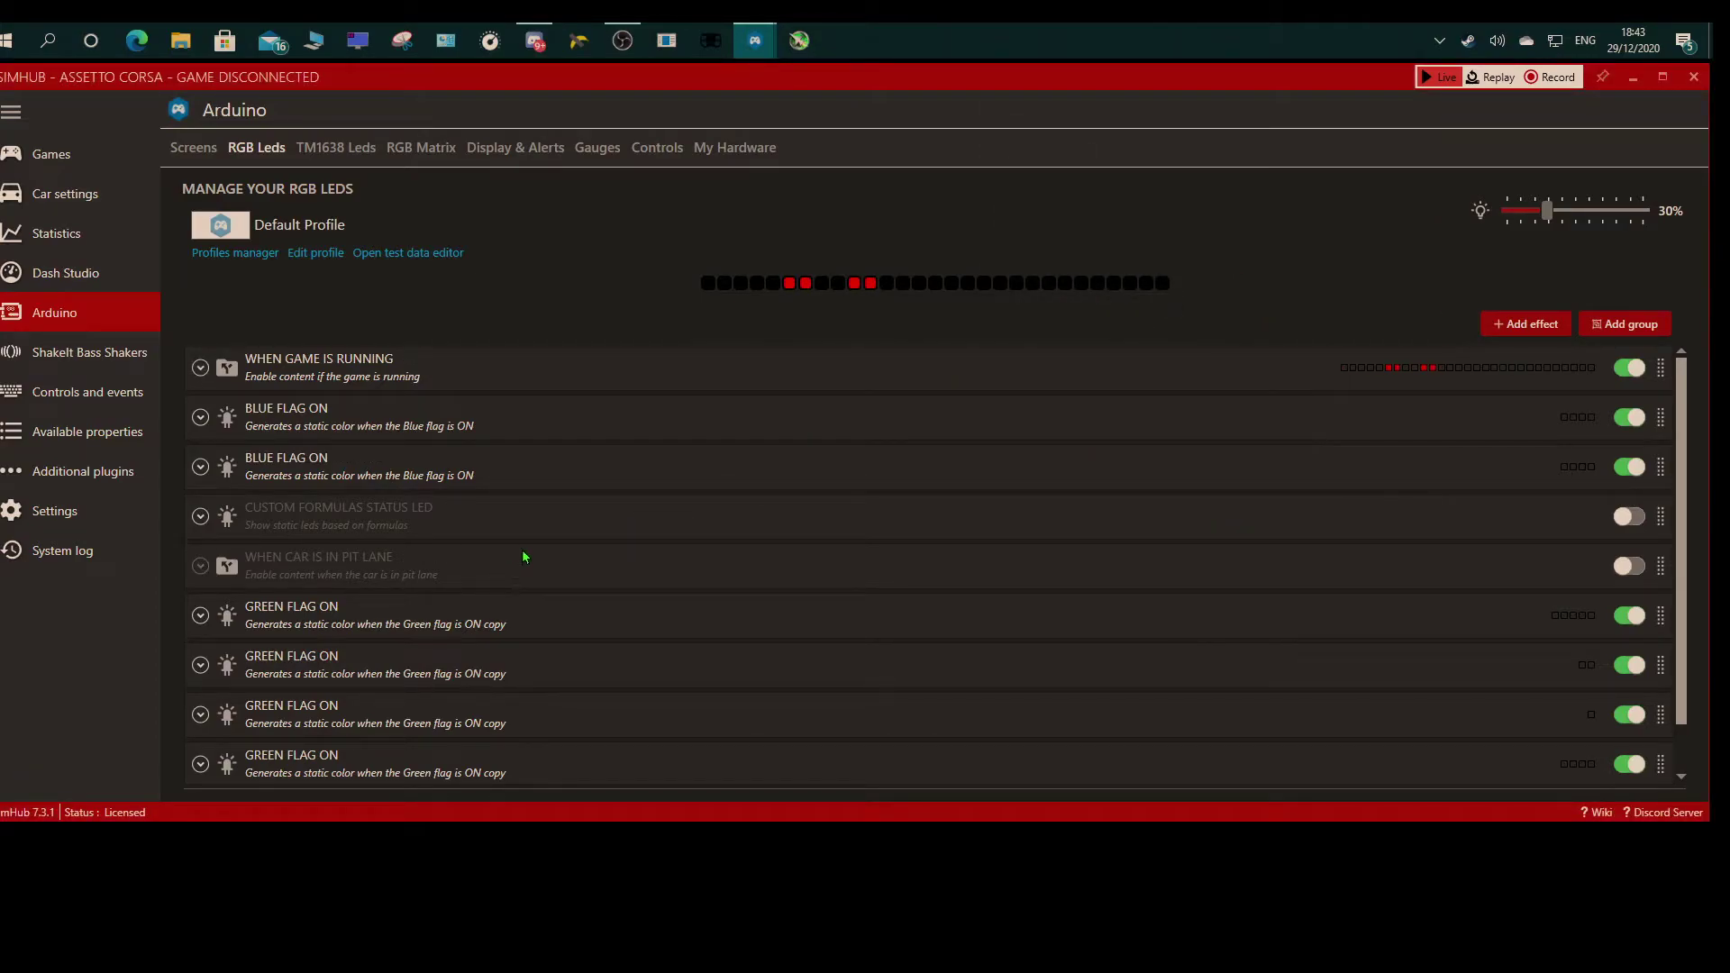
click(416, 253)
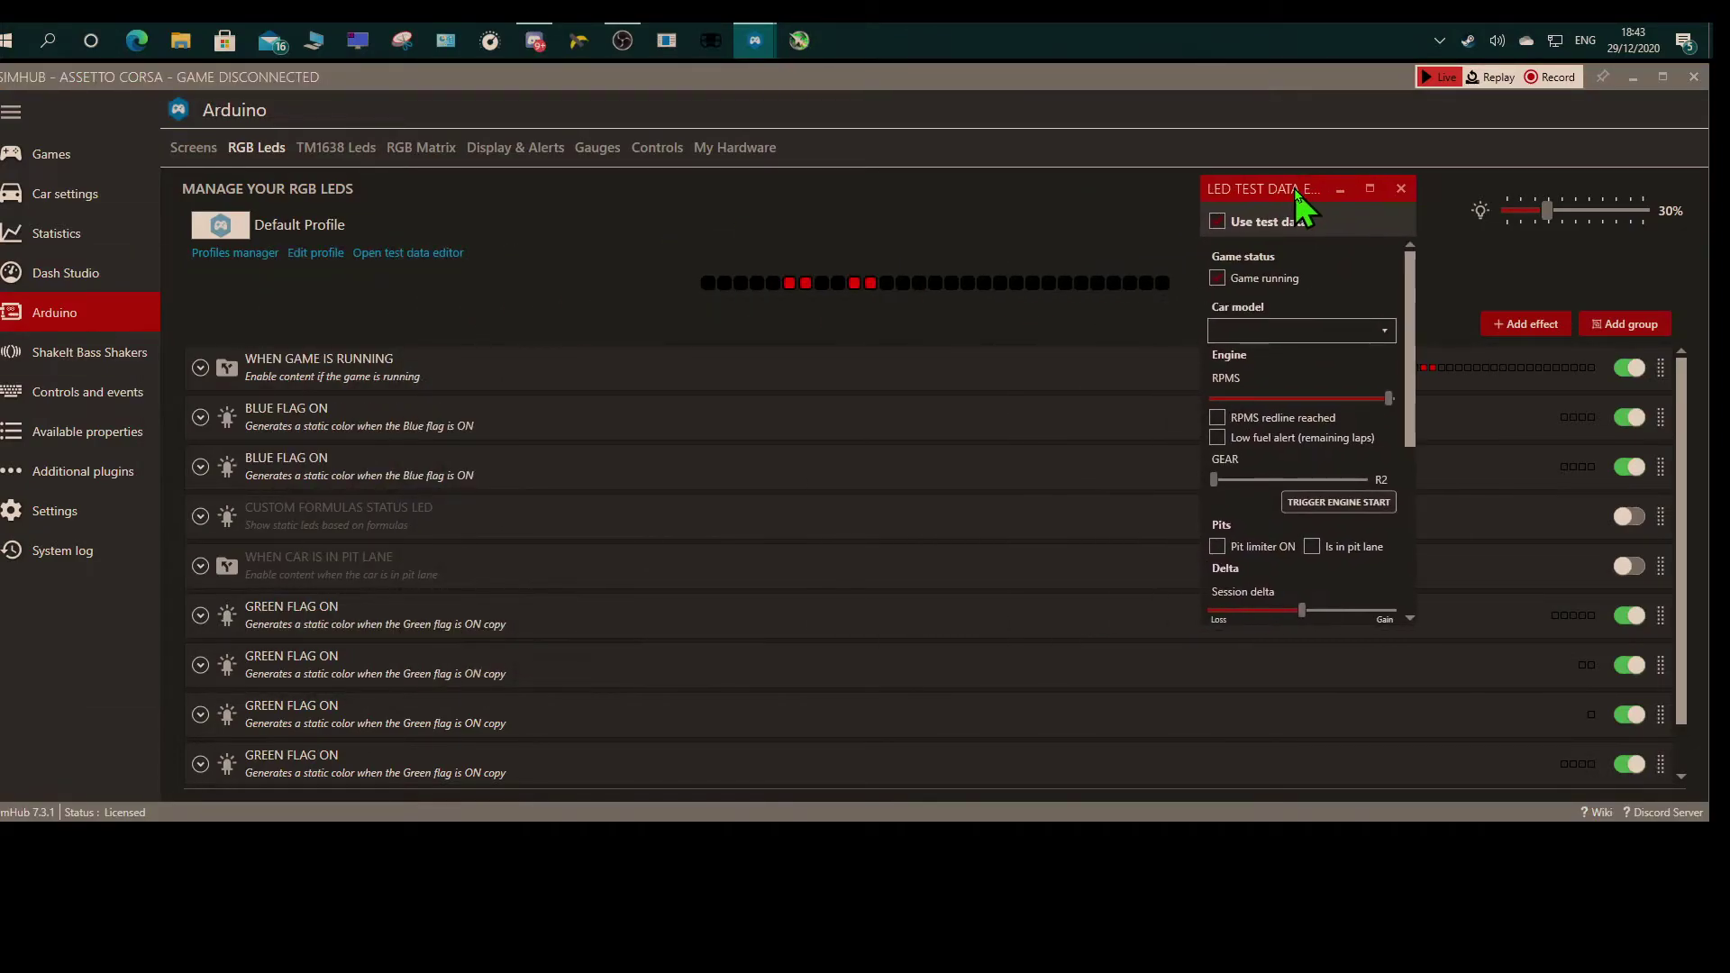
drag(1294, 189, 1291, 202)
drag(1390, 417, 1371, 411)
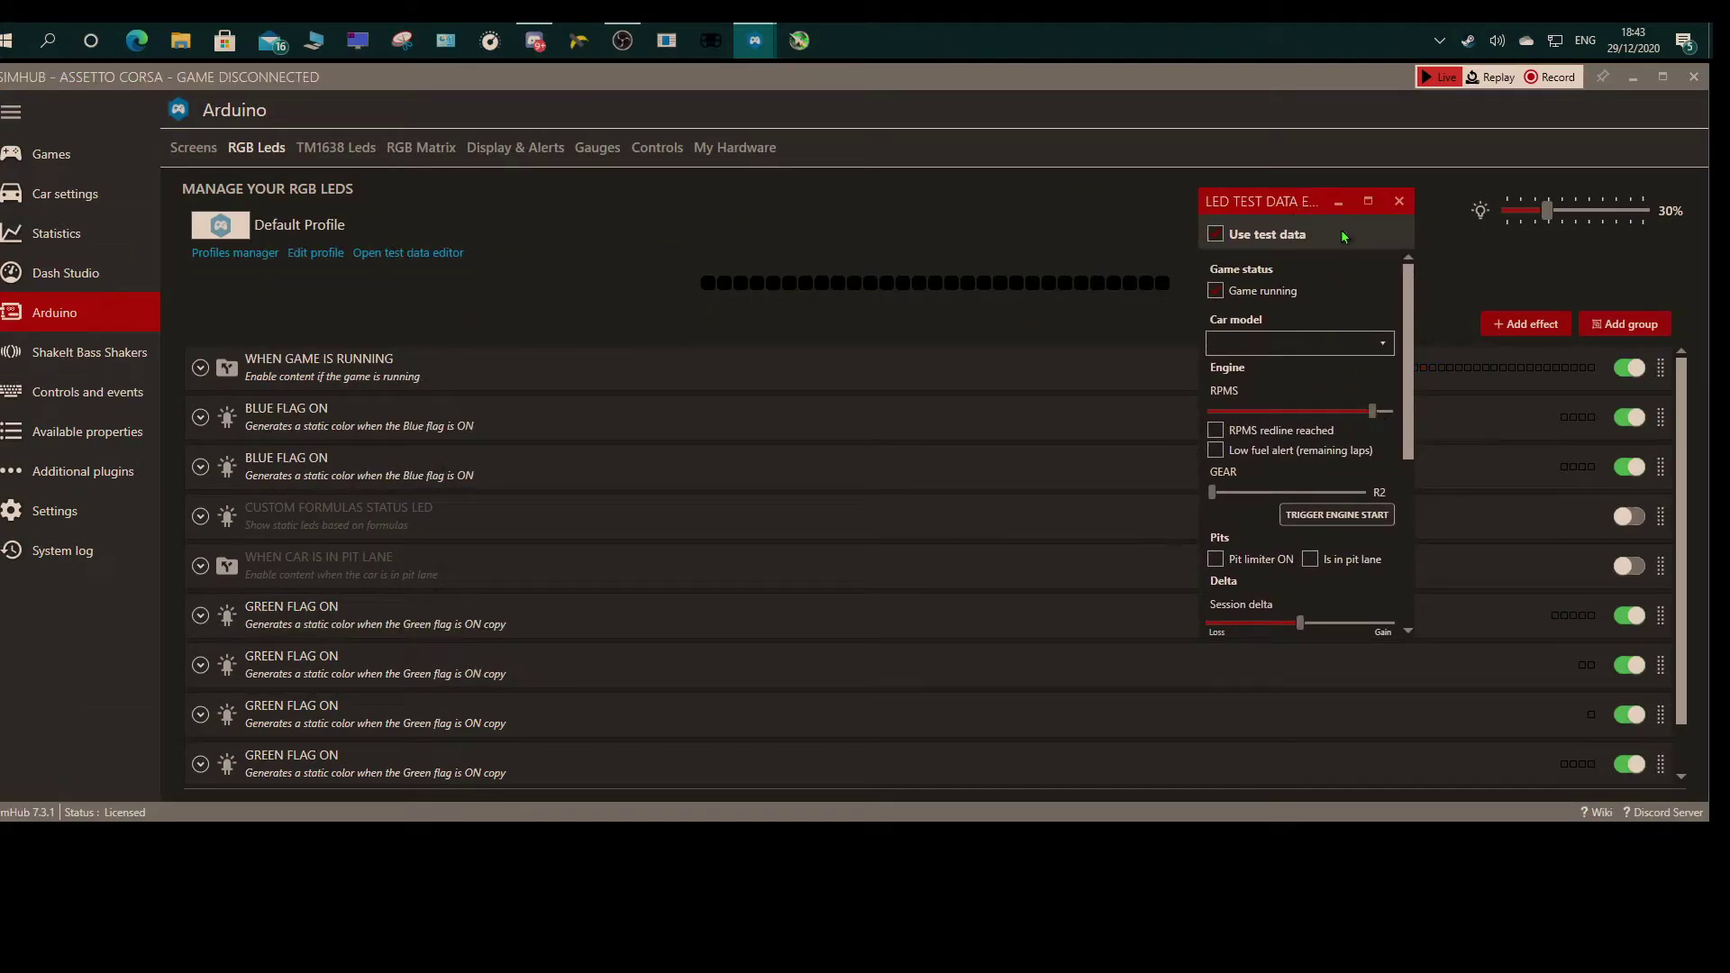
click(1399, 201)
scroll(505, 469, down, 1)
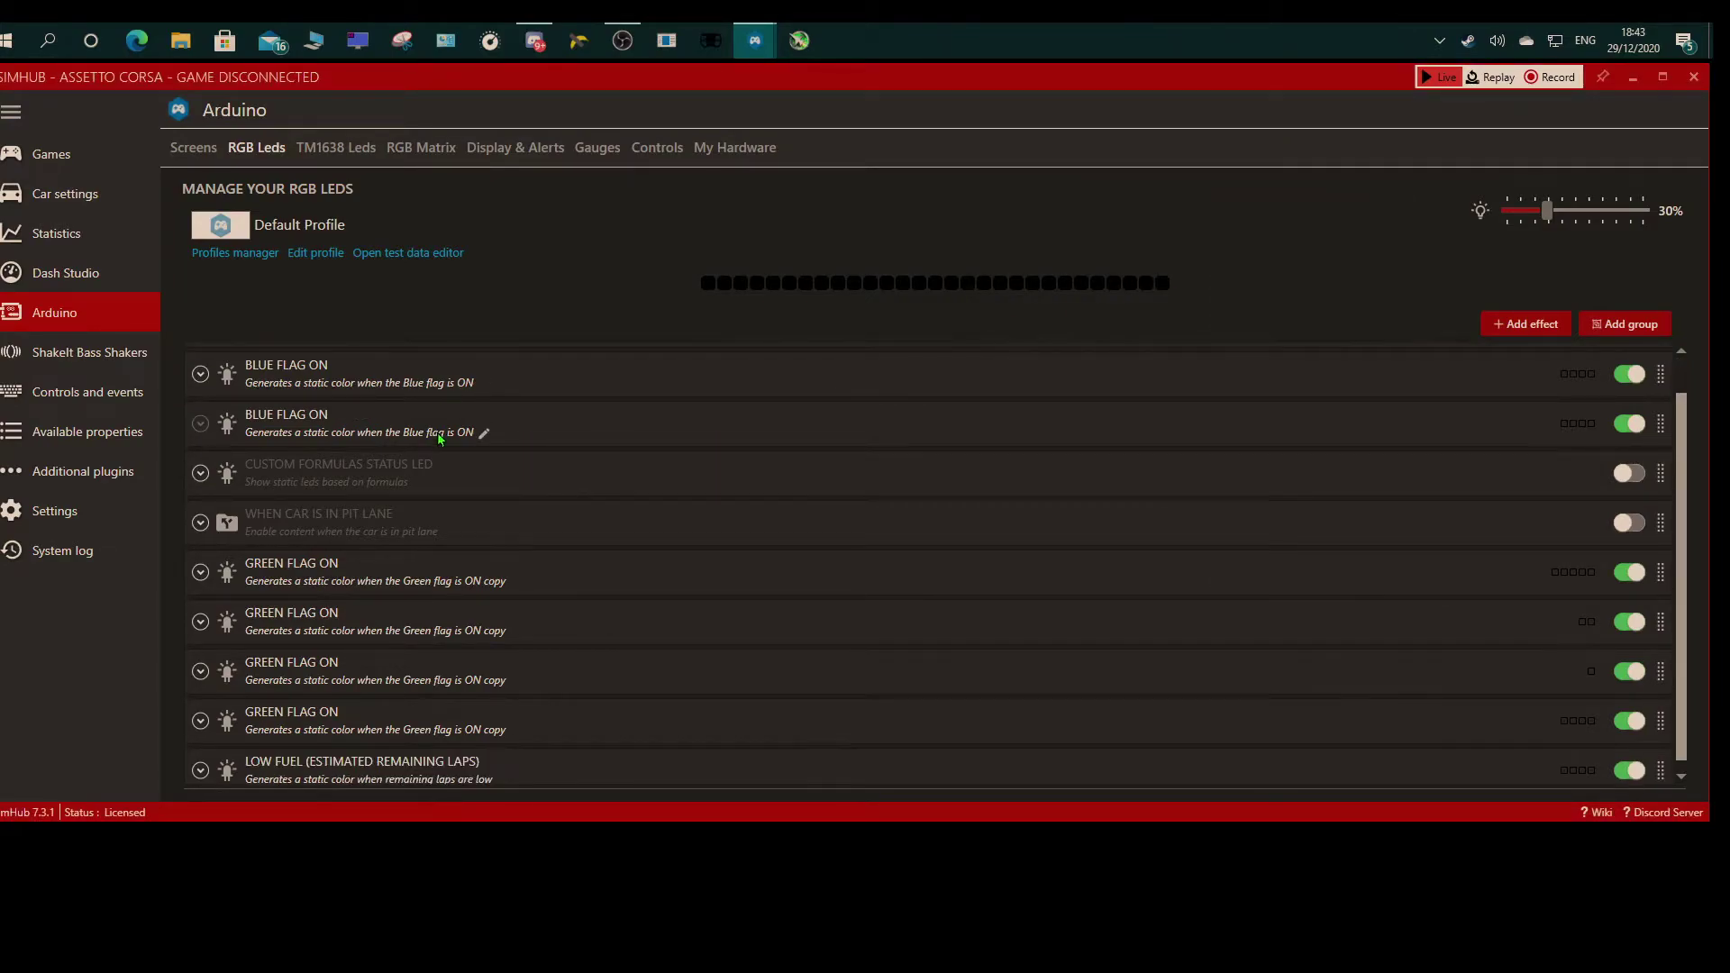
Expand WHEN GAME IS RUNNING and the first RPMS (98% TO 98%) effect: 2 red LEDs from position 10
scroll(414, 505, up, 1)
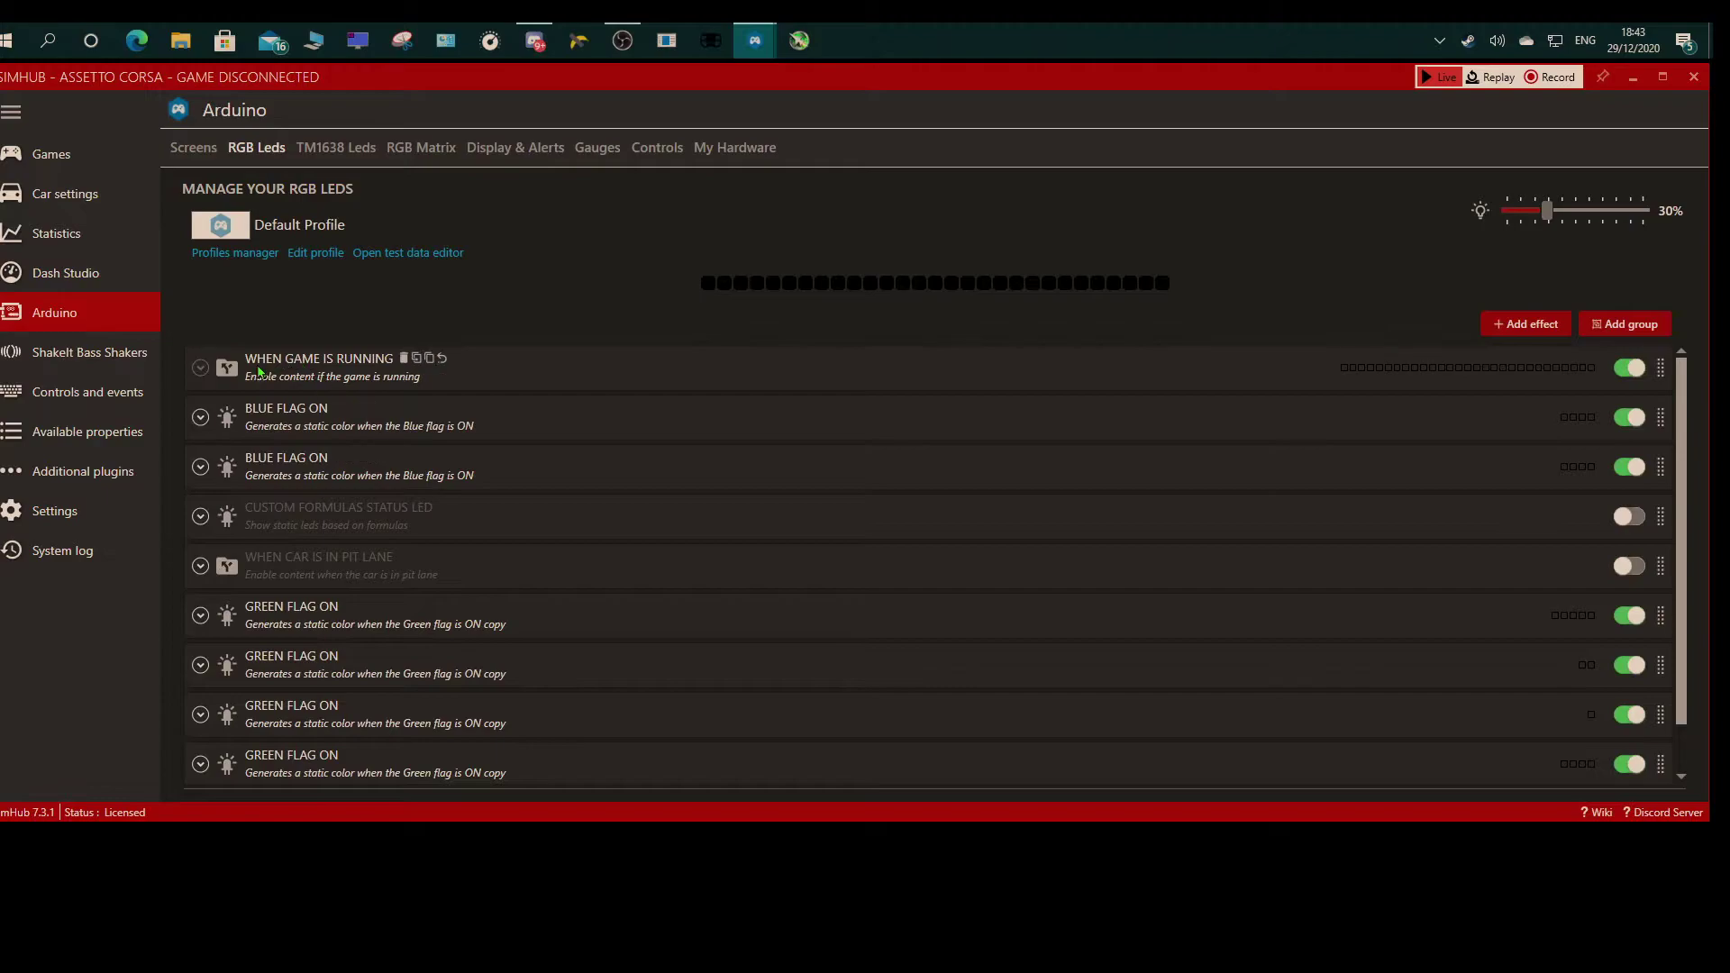
click(202, 367)
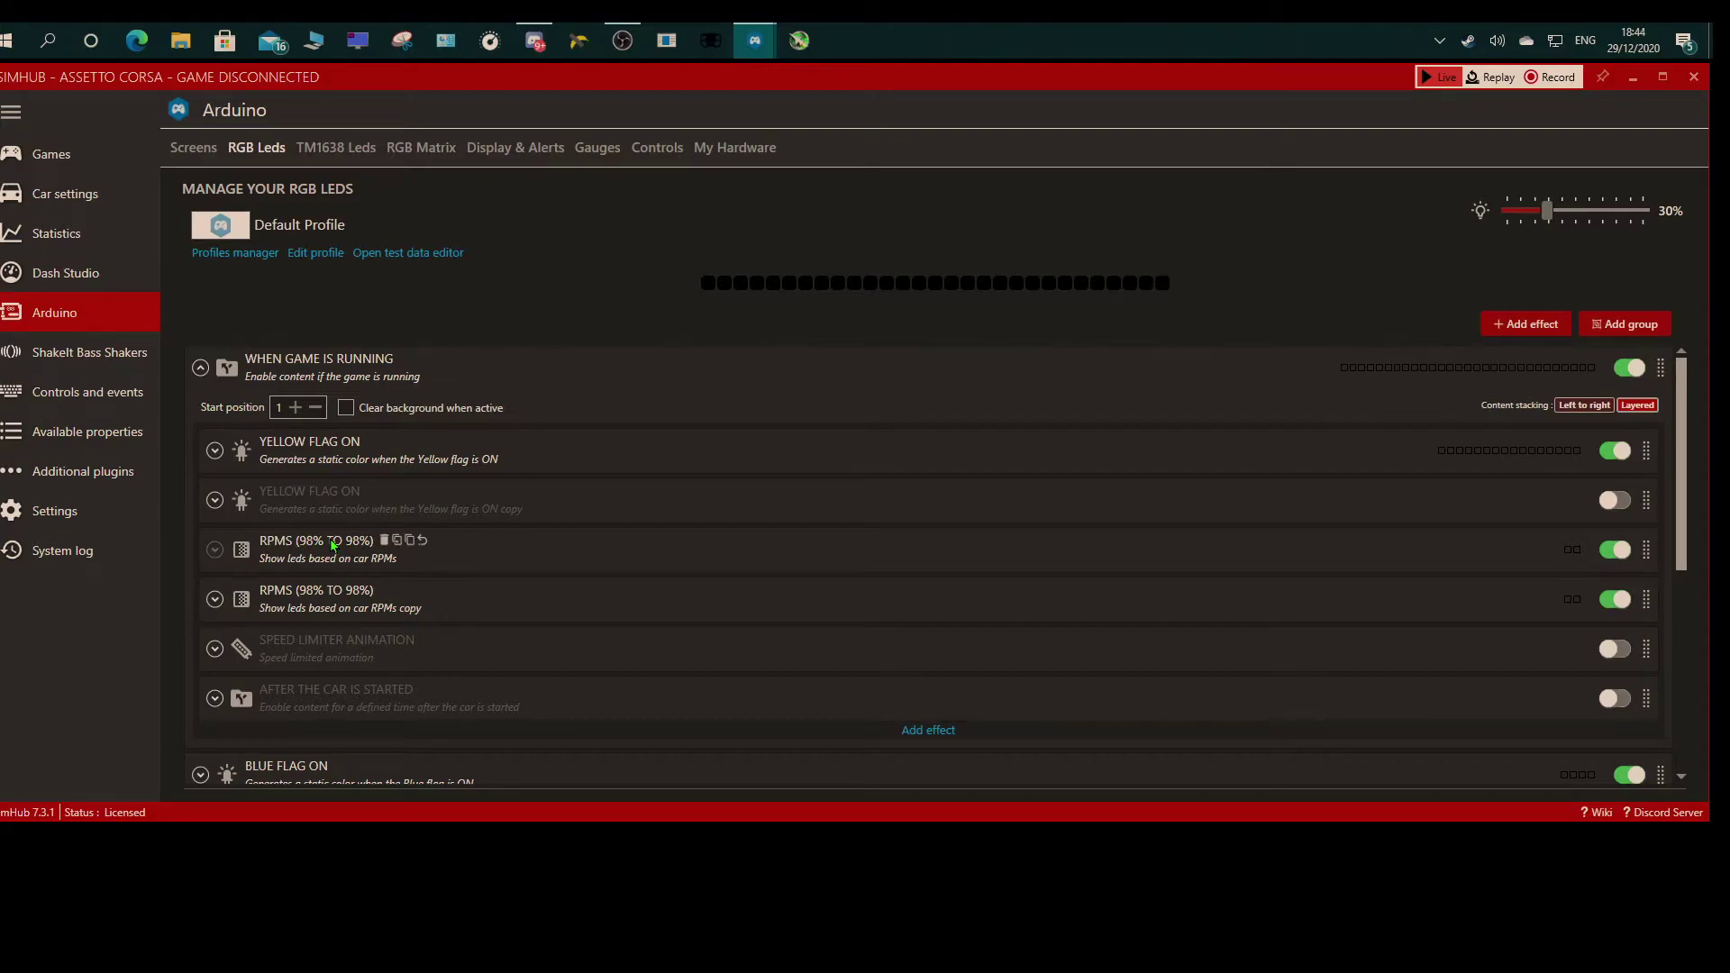
click(217, 555)
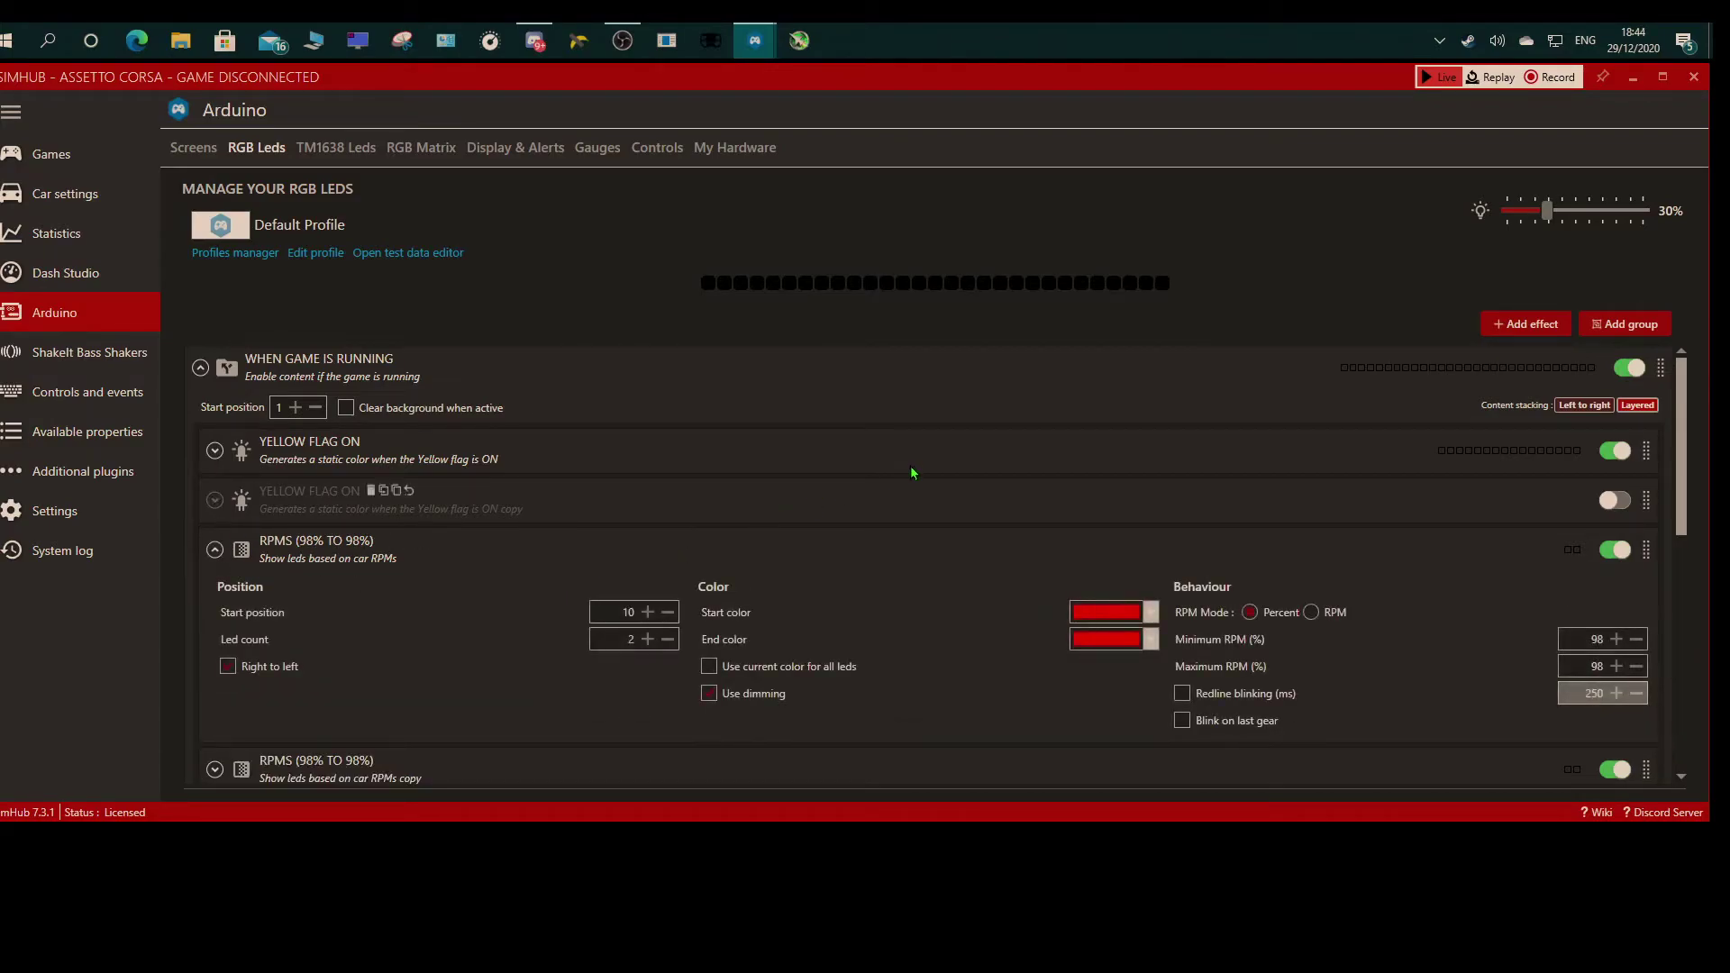
scroll(856, 504, down, 2)
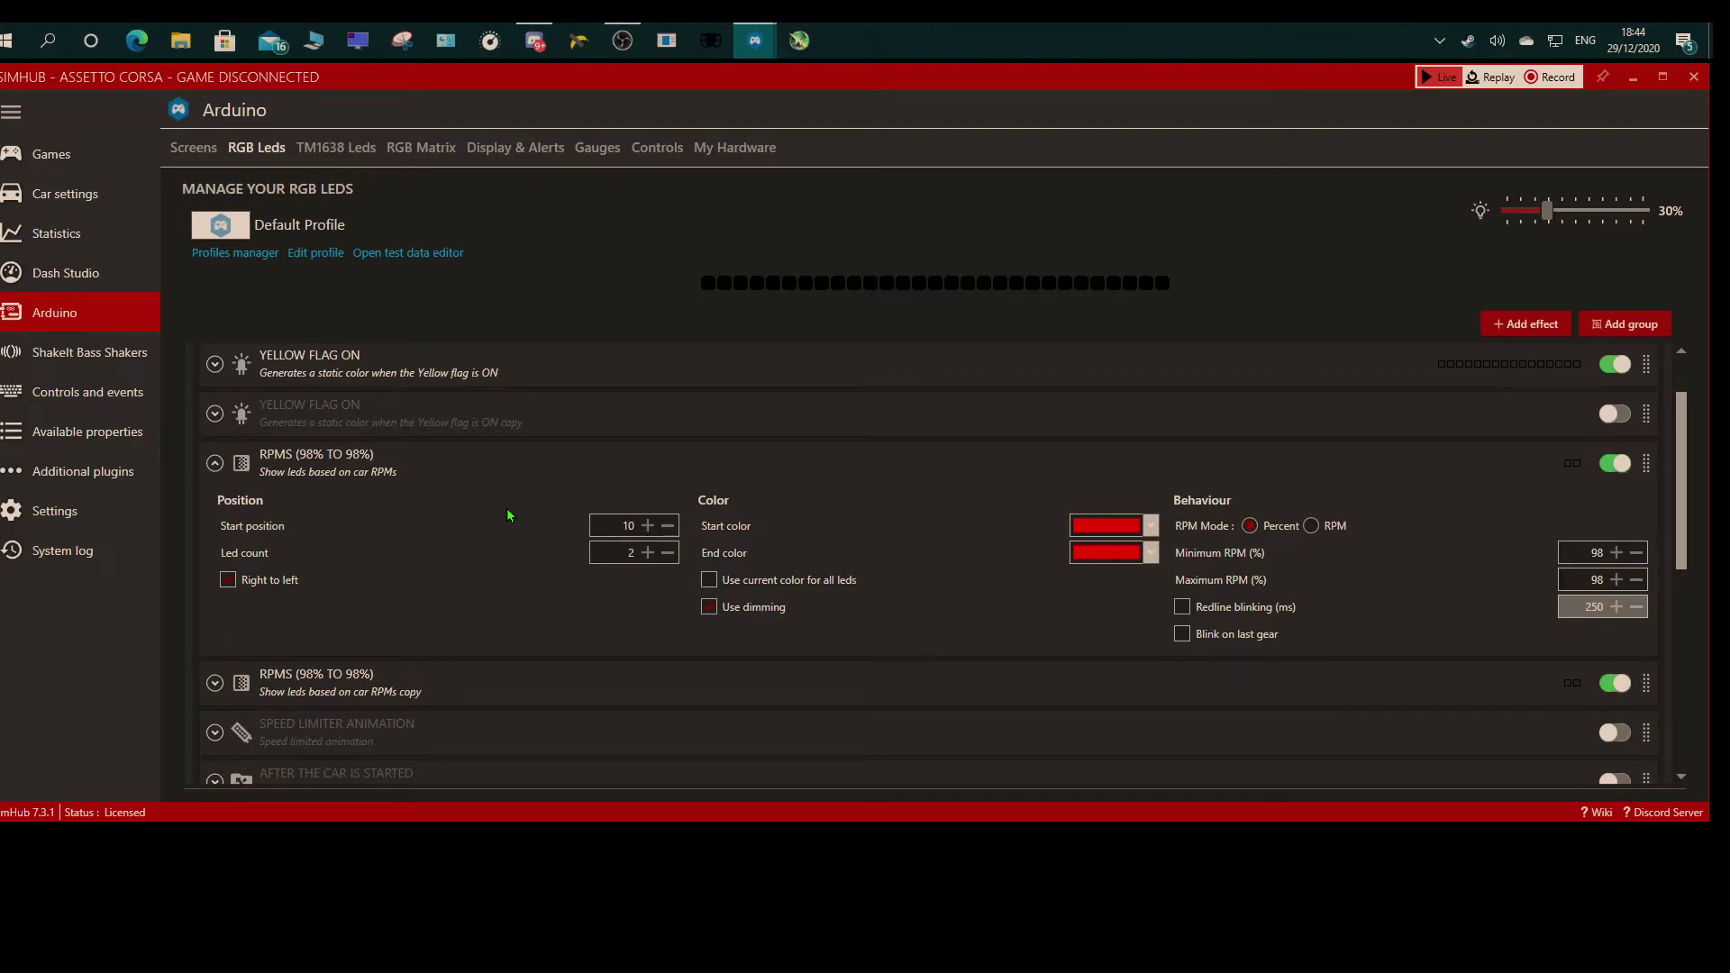
Inspect the second RPMS copy (2 red LEDs from position 6), then collapse both RPMS effects
click(78, 146)
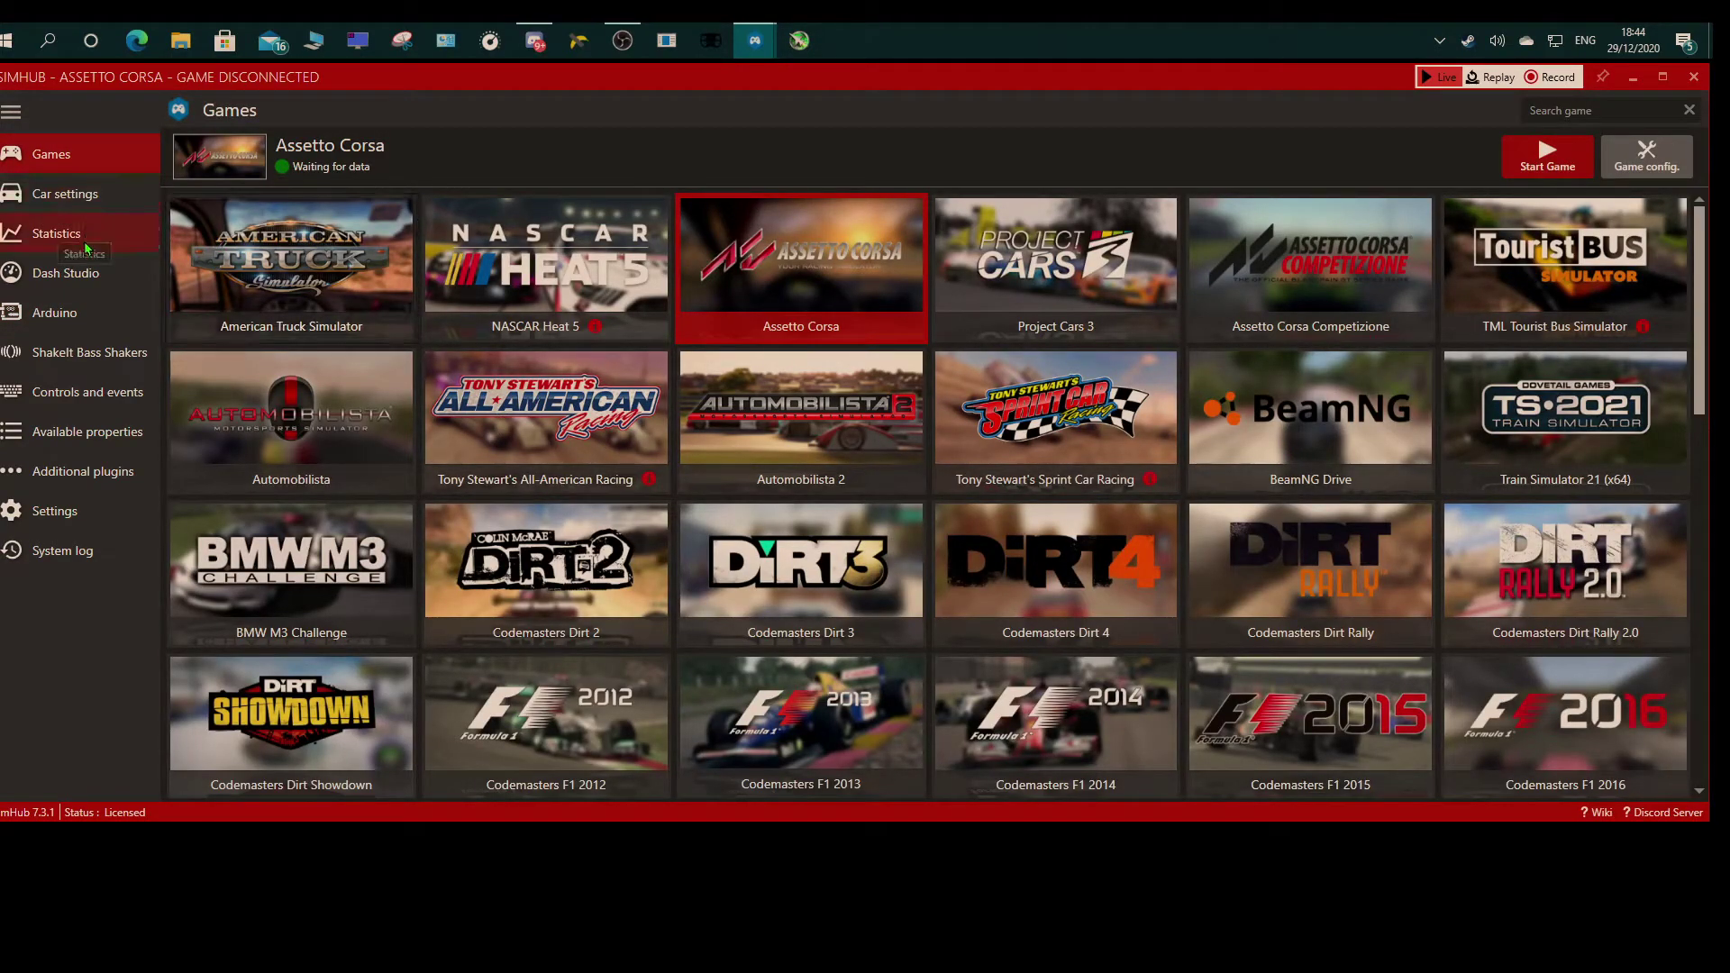
click(85, 306)
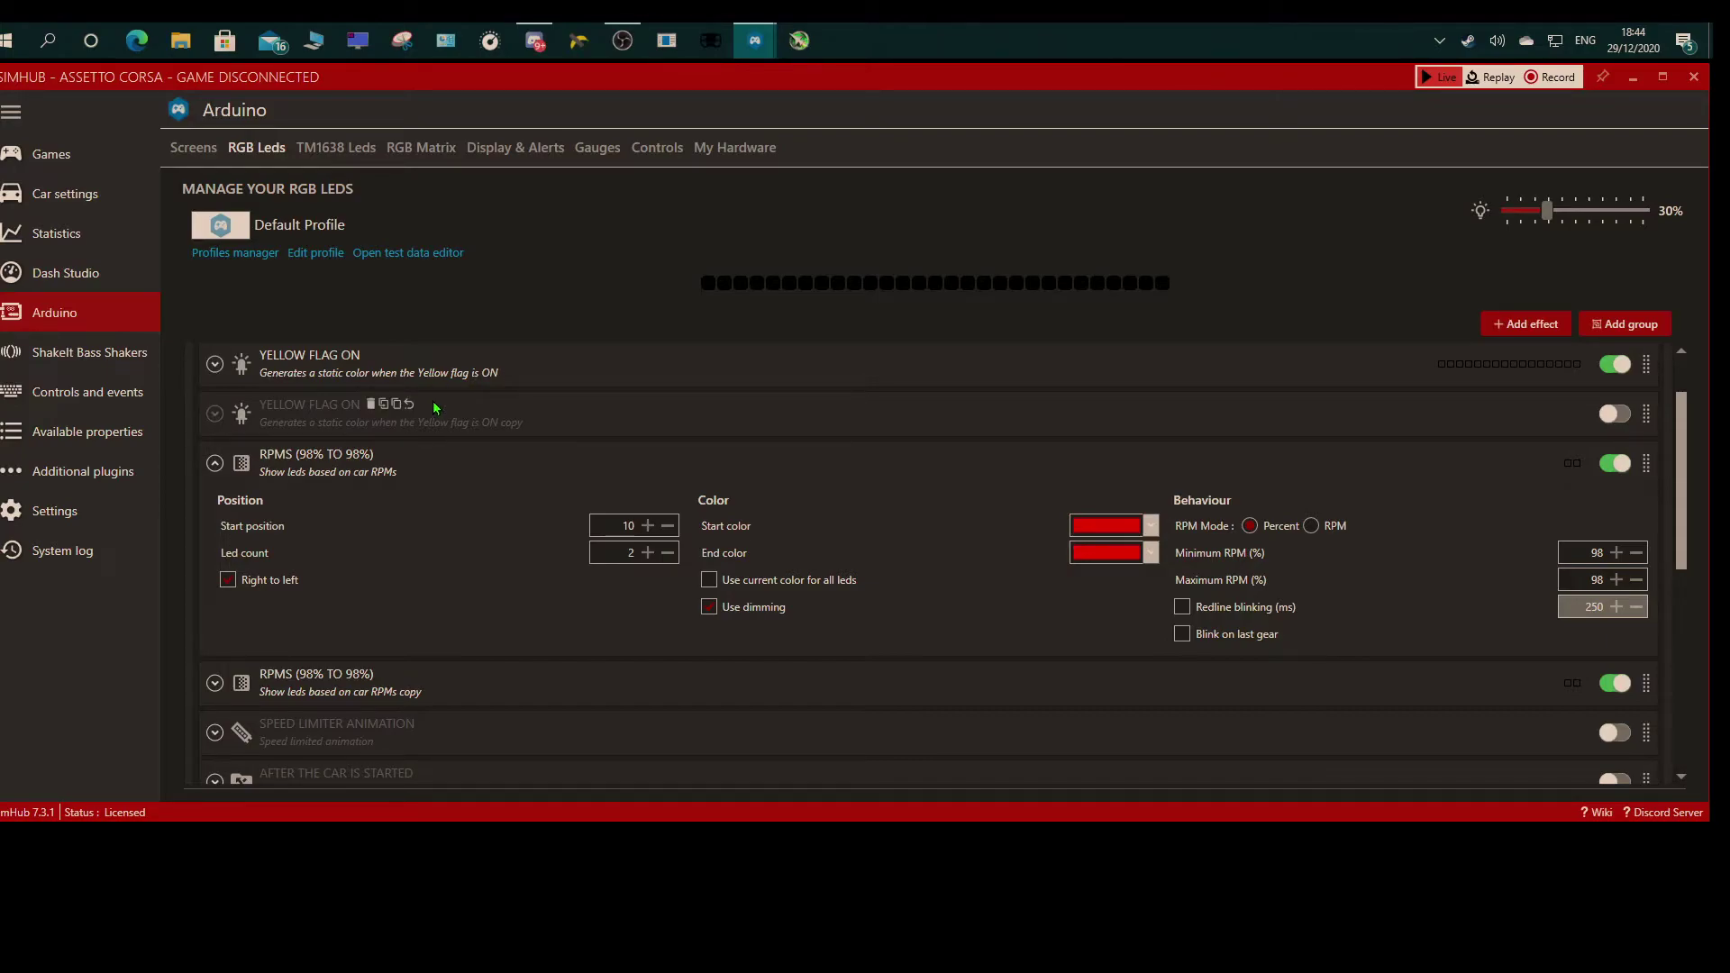
scroll(406, 546, down, 1)
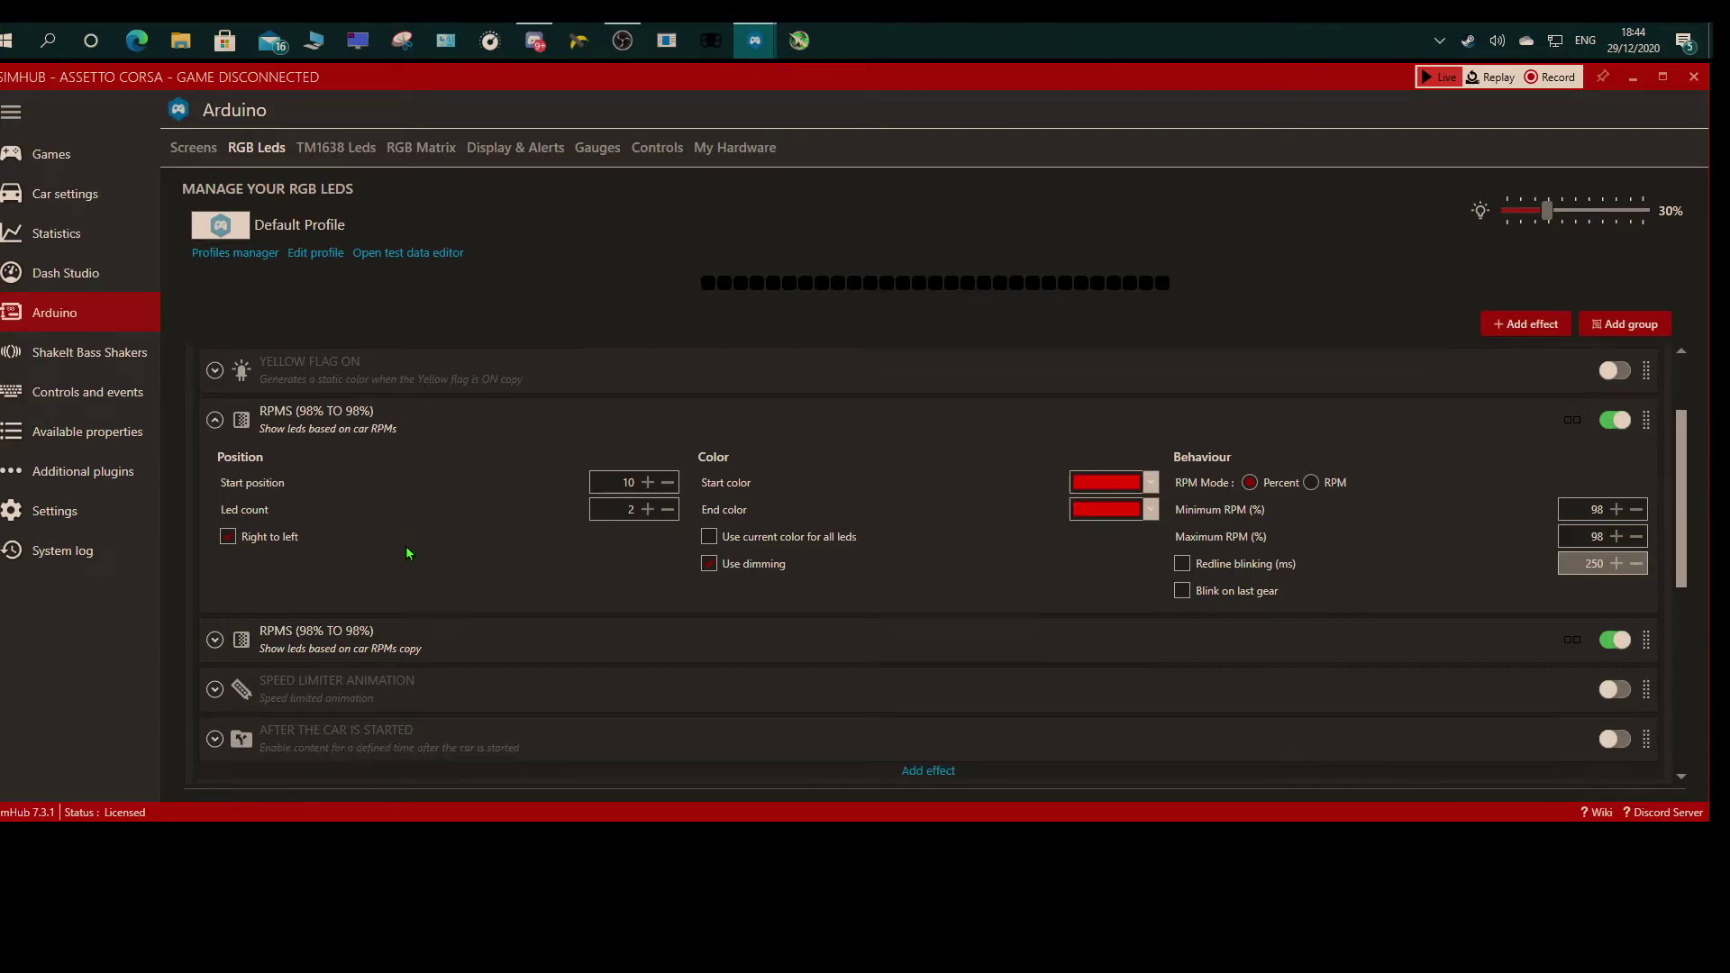
click(214, 640)
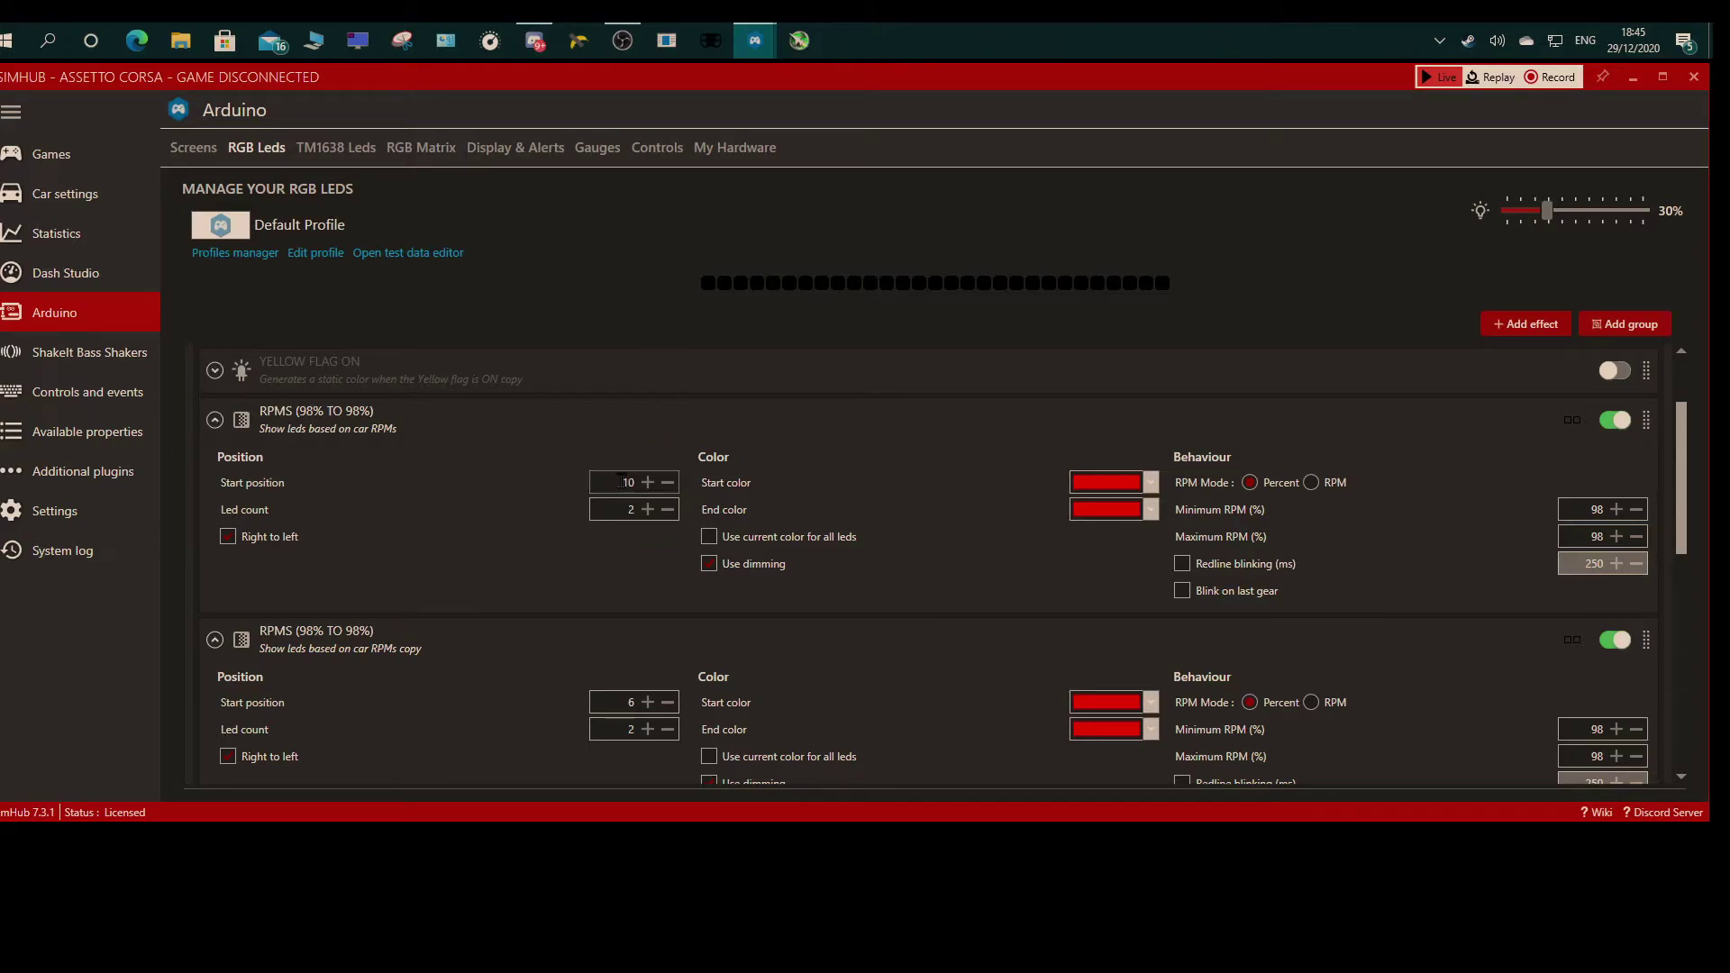
mouse_move(602, 415)
scroll(509, 486, down, 1)
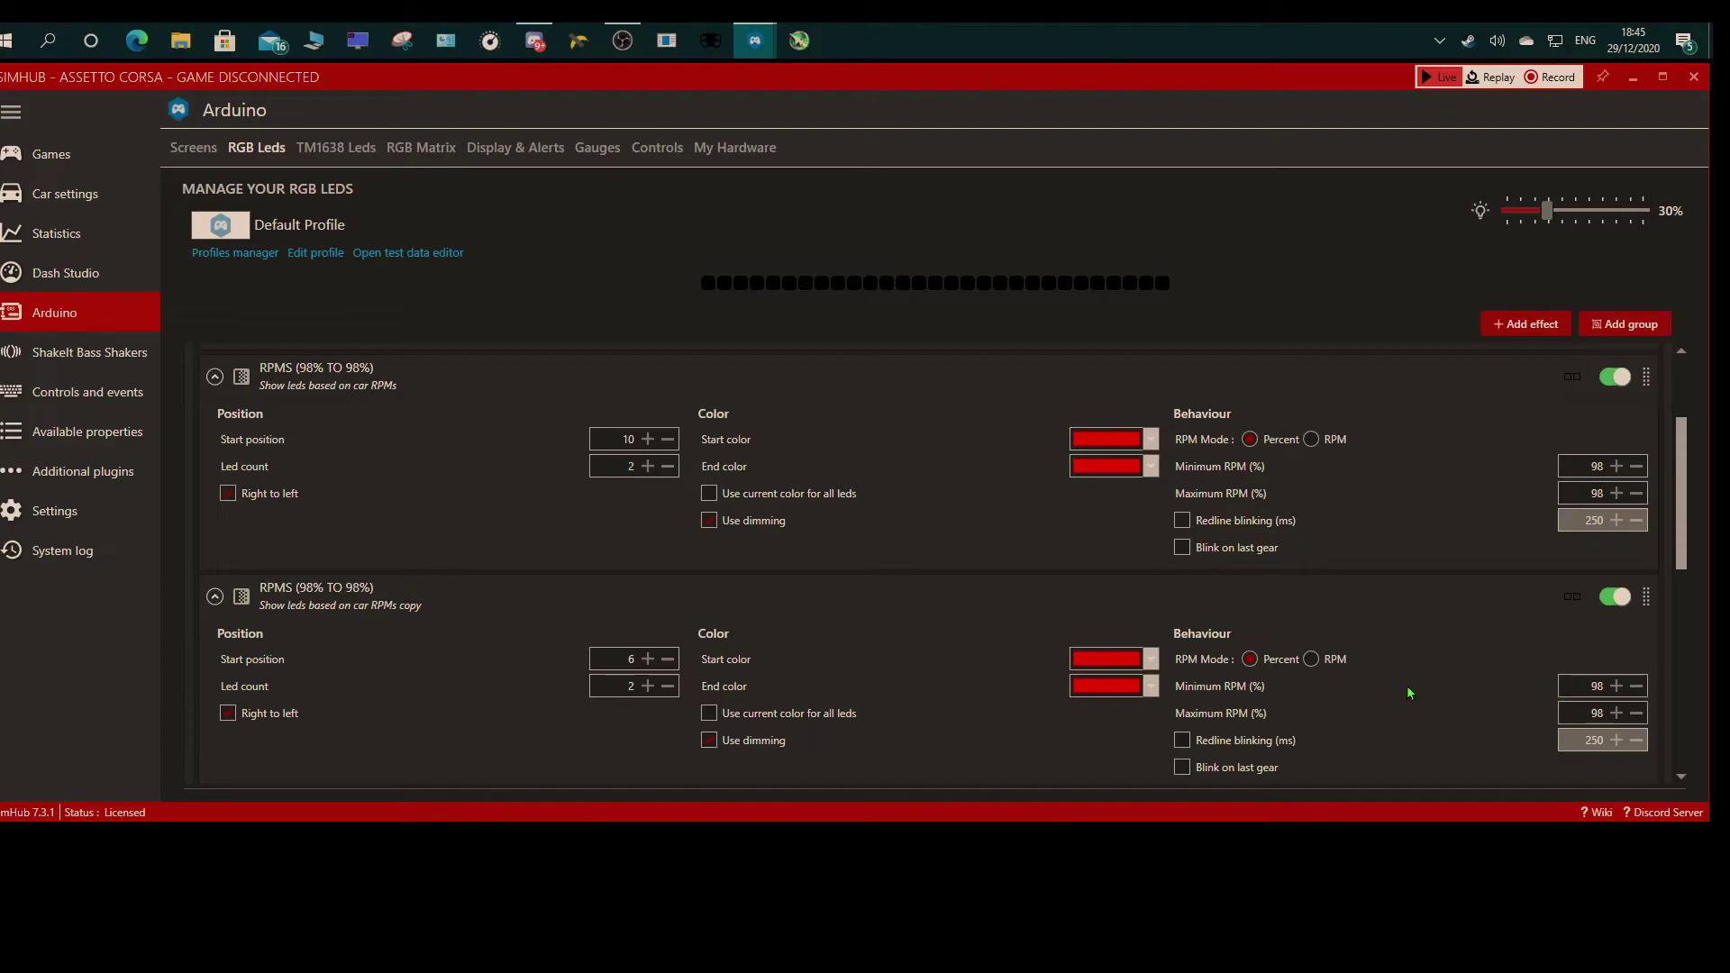
click(216, 376)
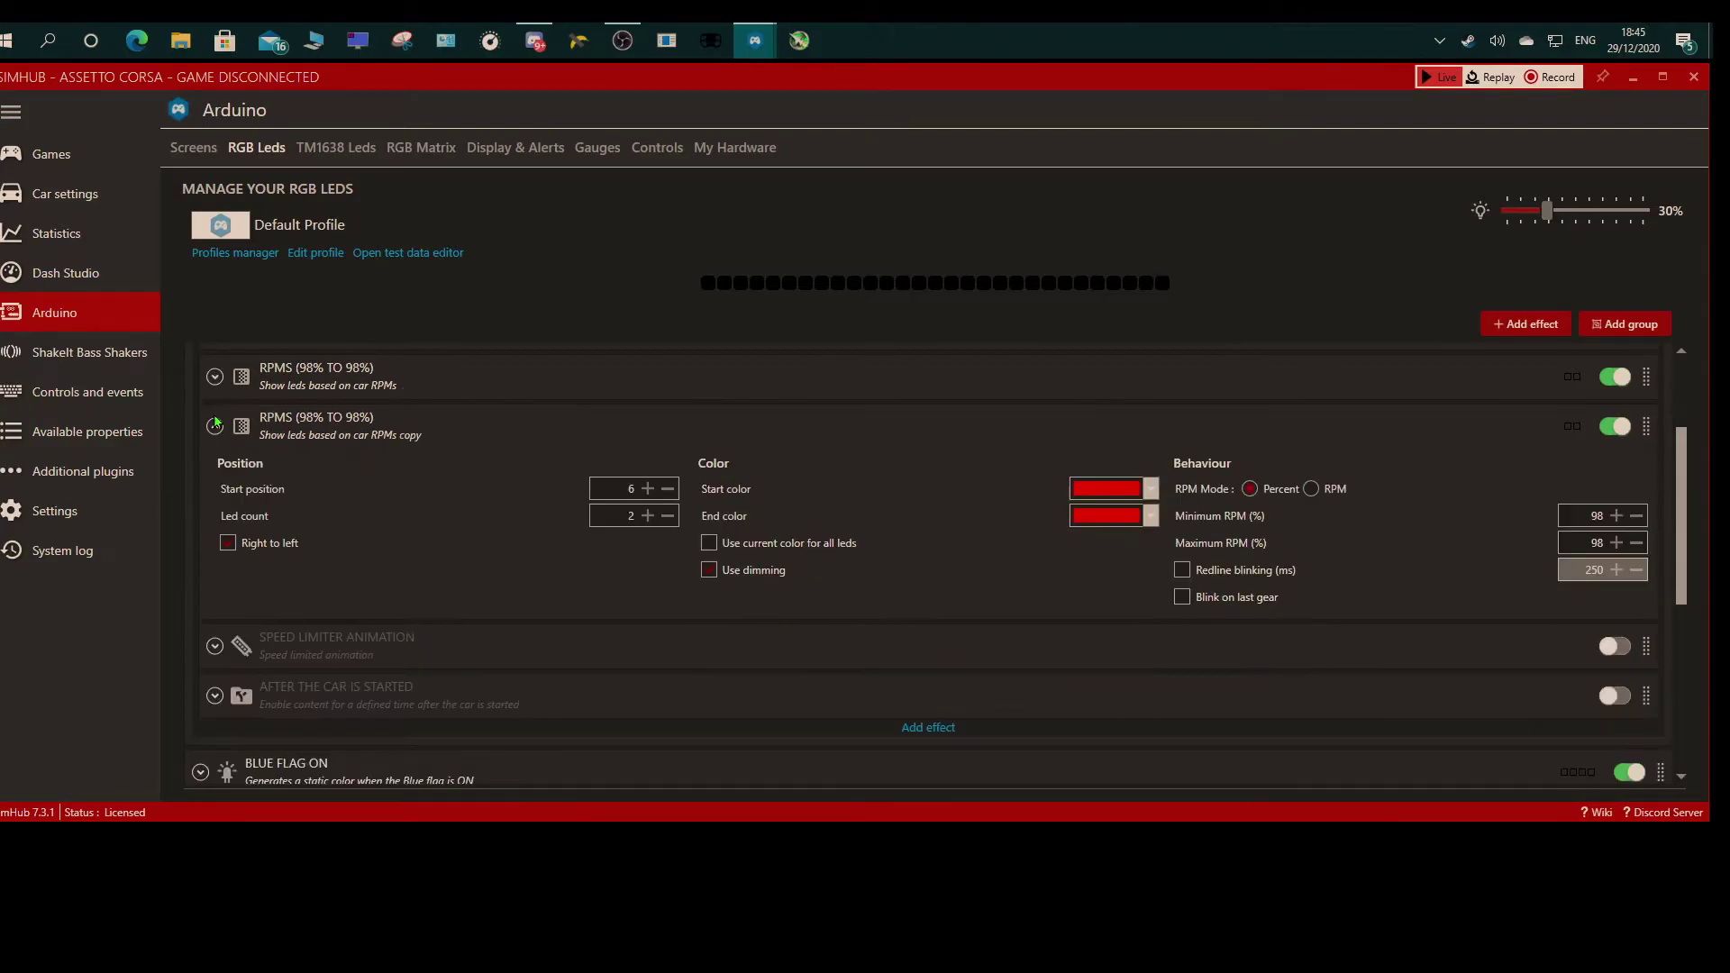
click(213, 426)
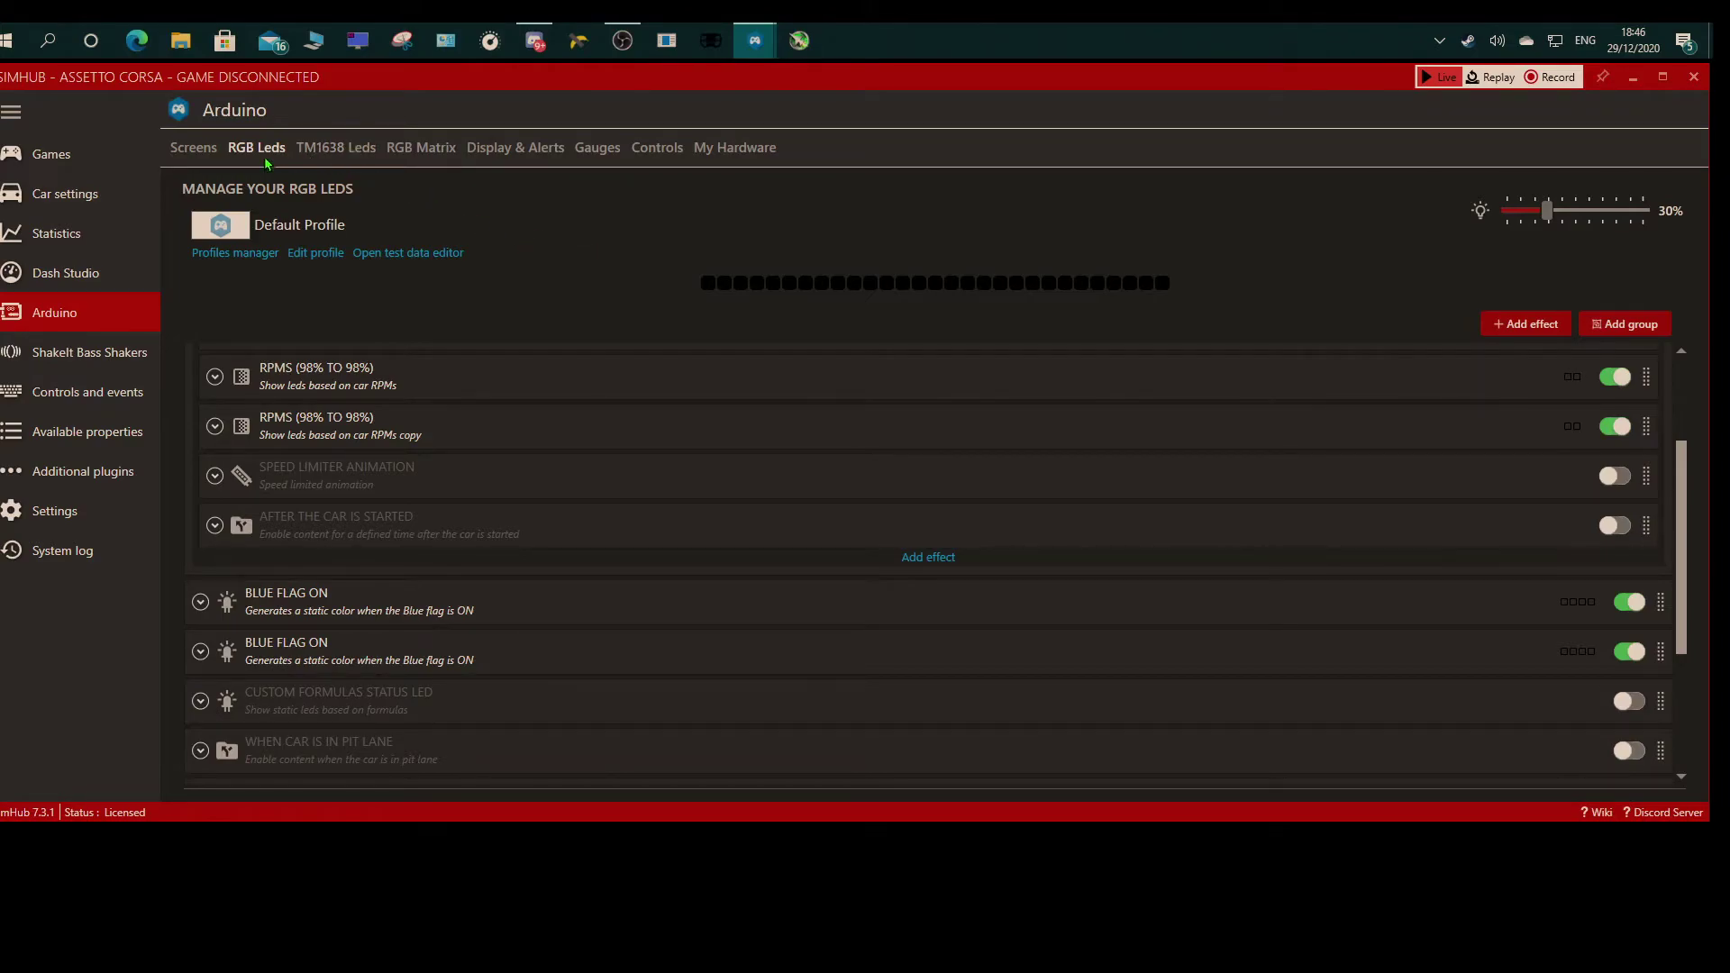
Browse the Screens and TM1638 Leds pages, then switch to the ShakeIt Bass Shakers profile
click(196, 150)
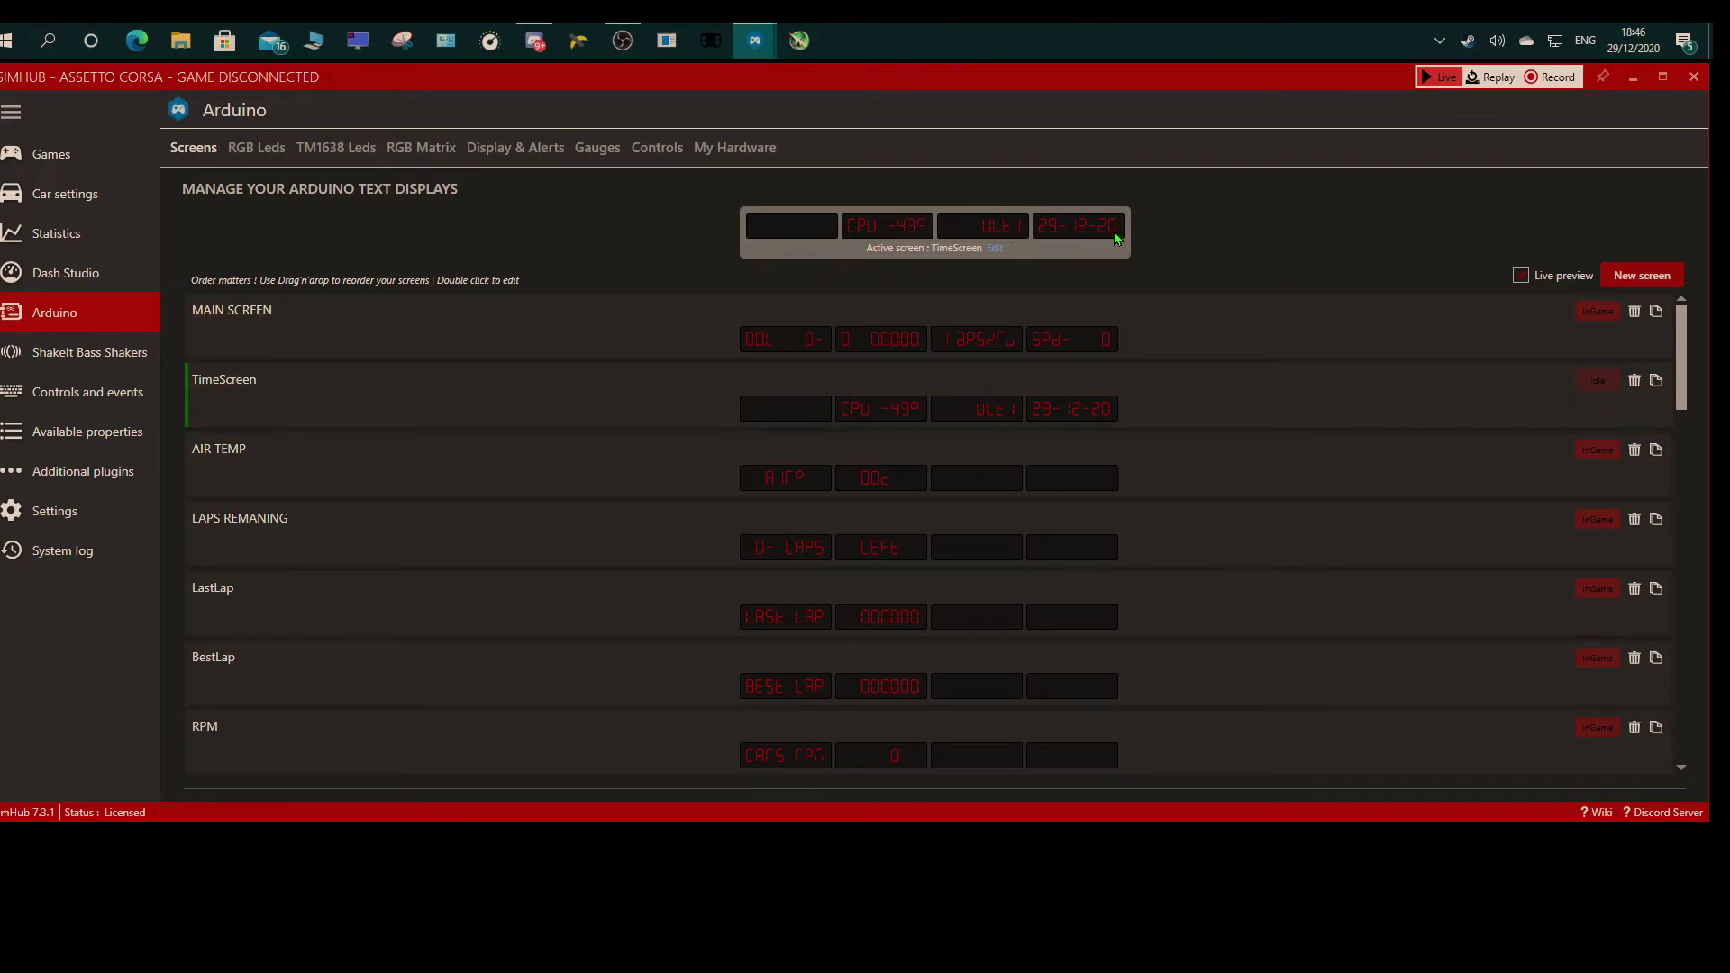
click(320, 152)
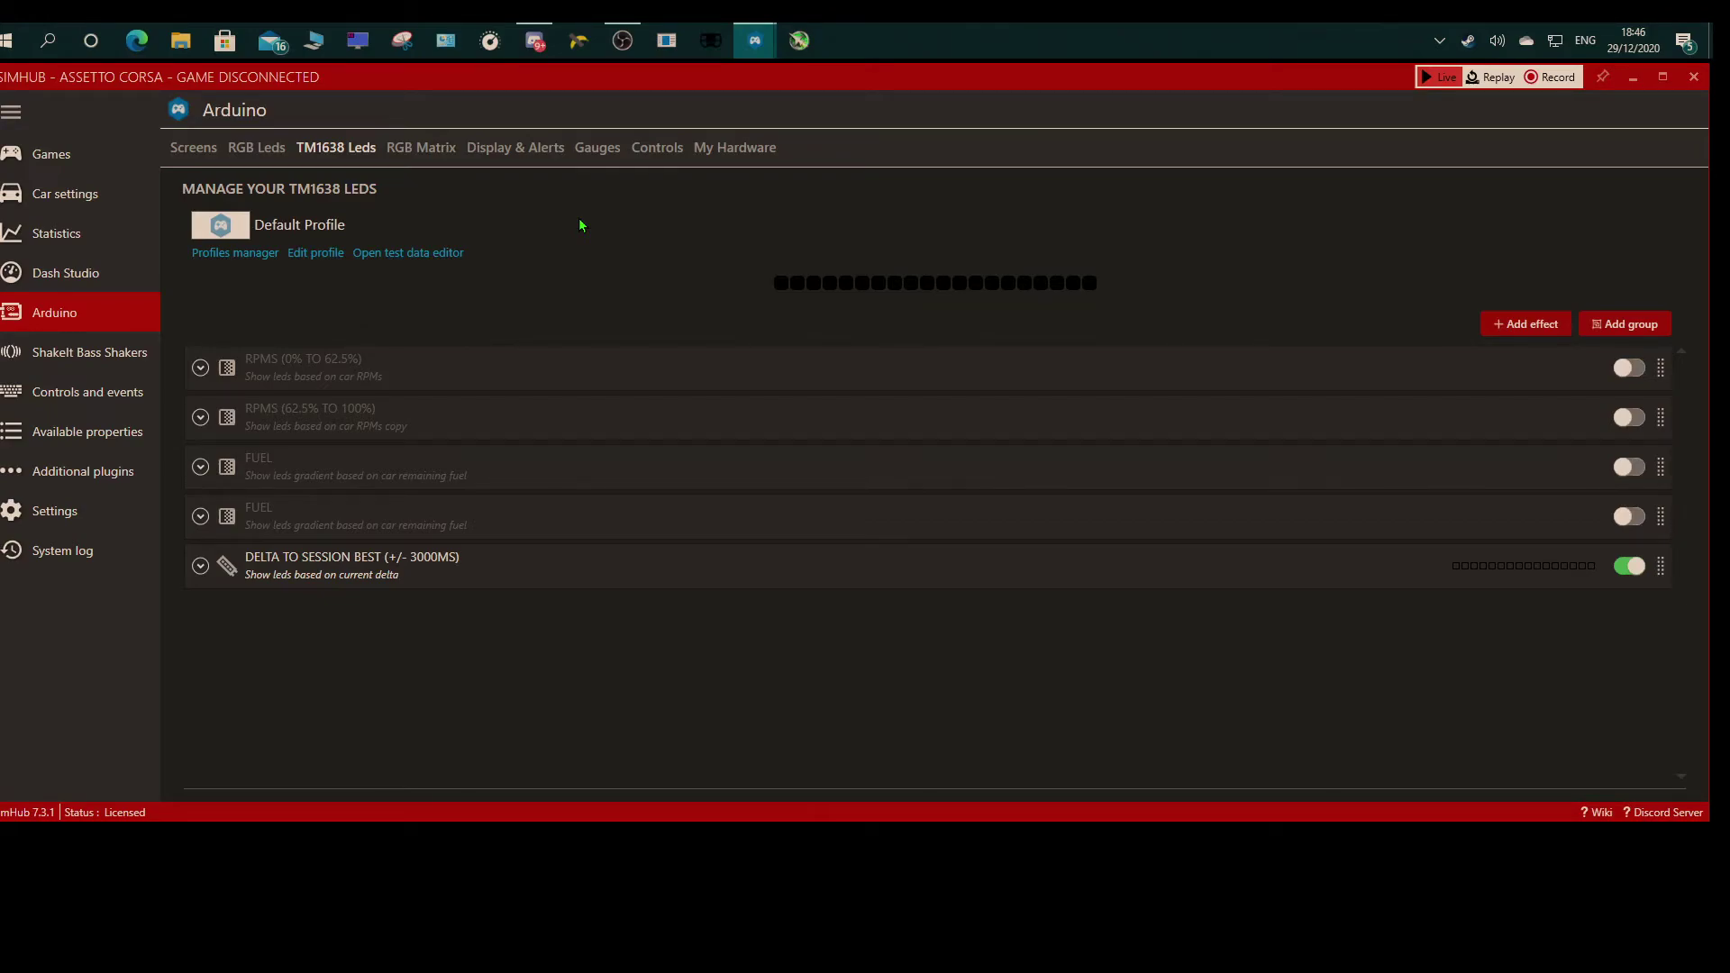
click(102, 368)
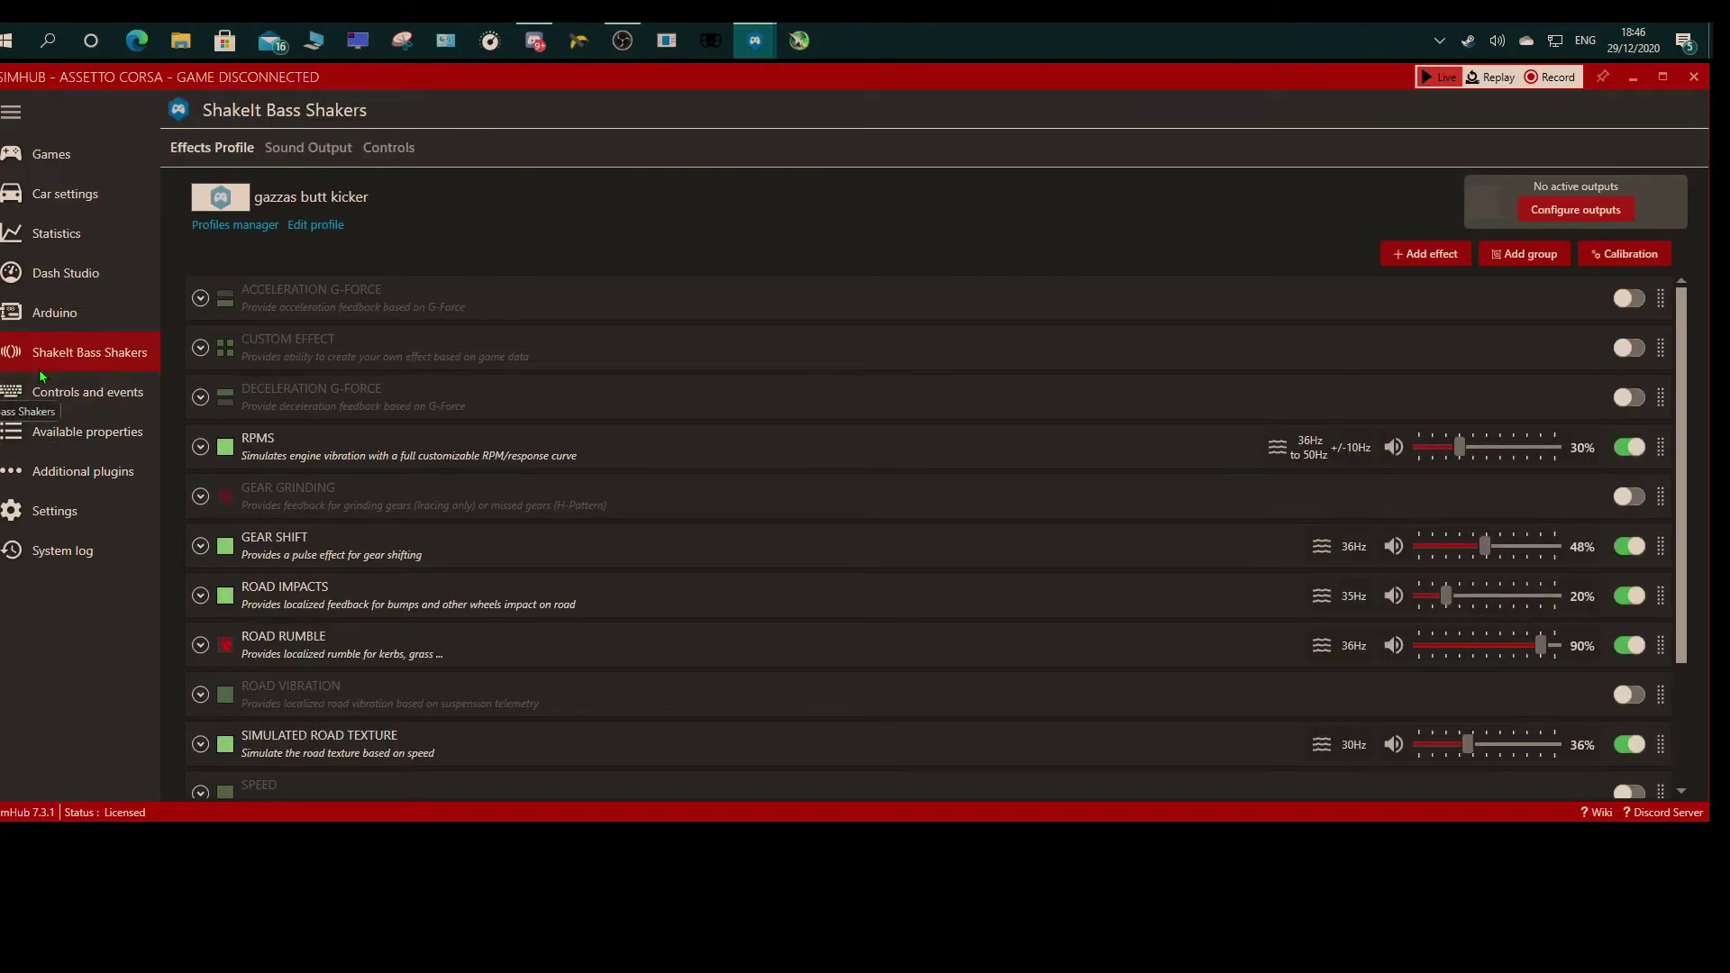
click(110, 306)
click(117, 268)
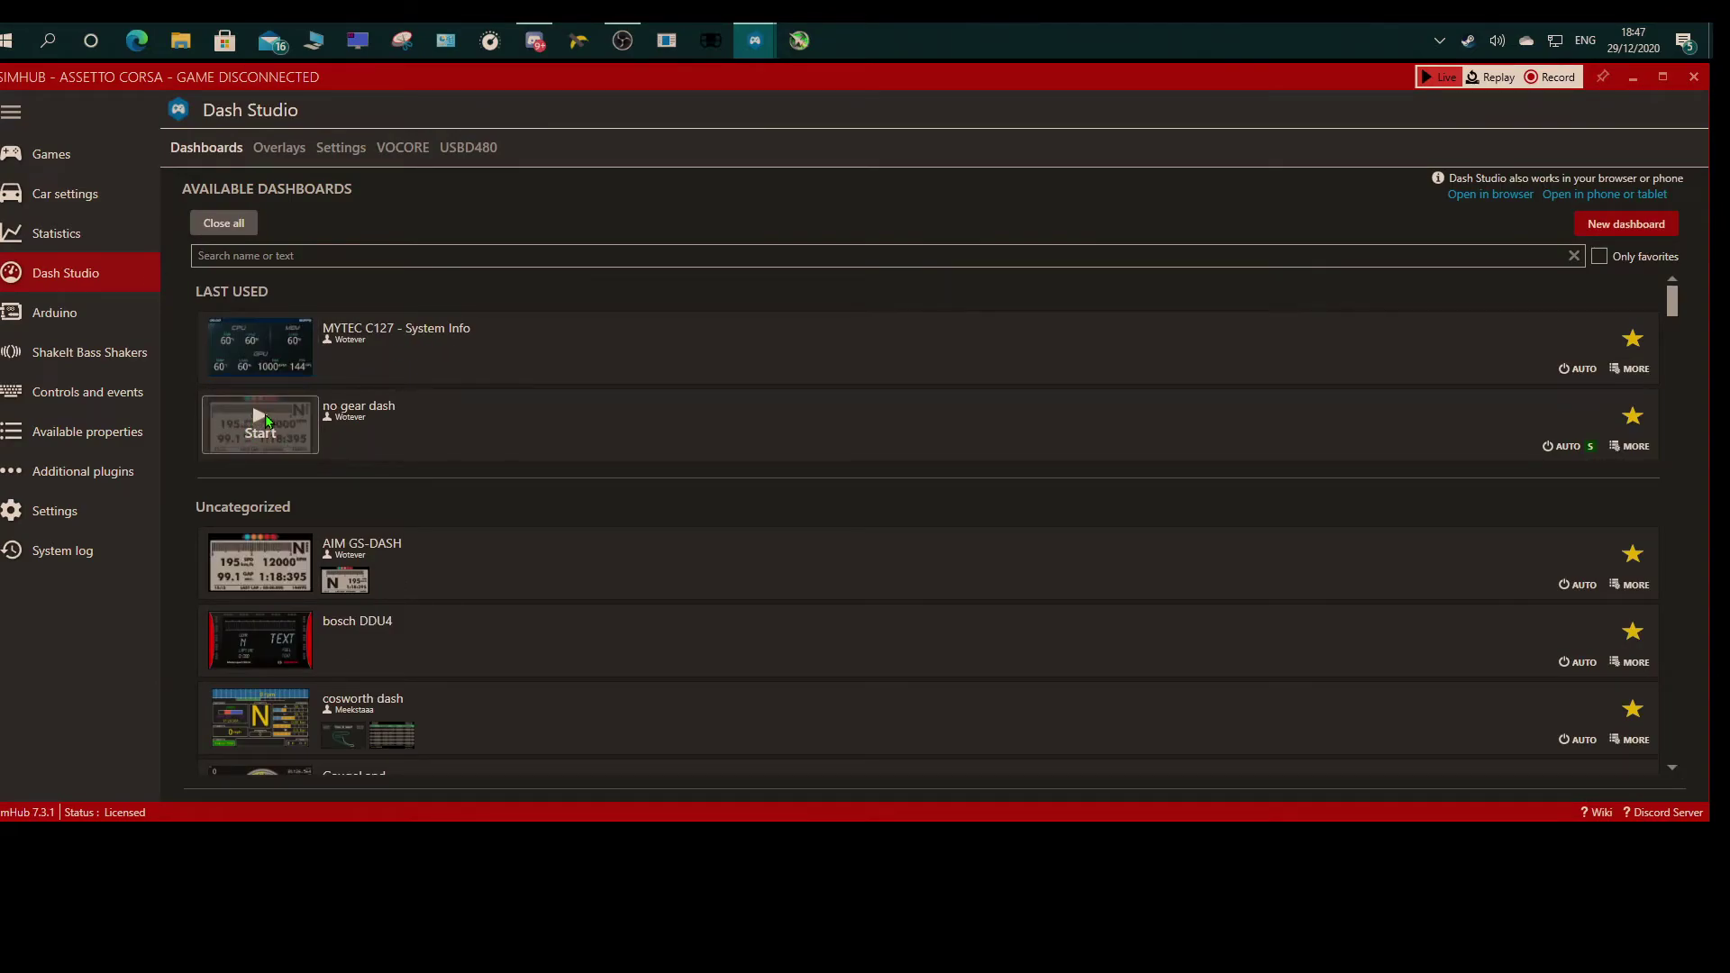
scroll(268, 432, down, 3)
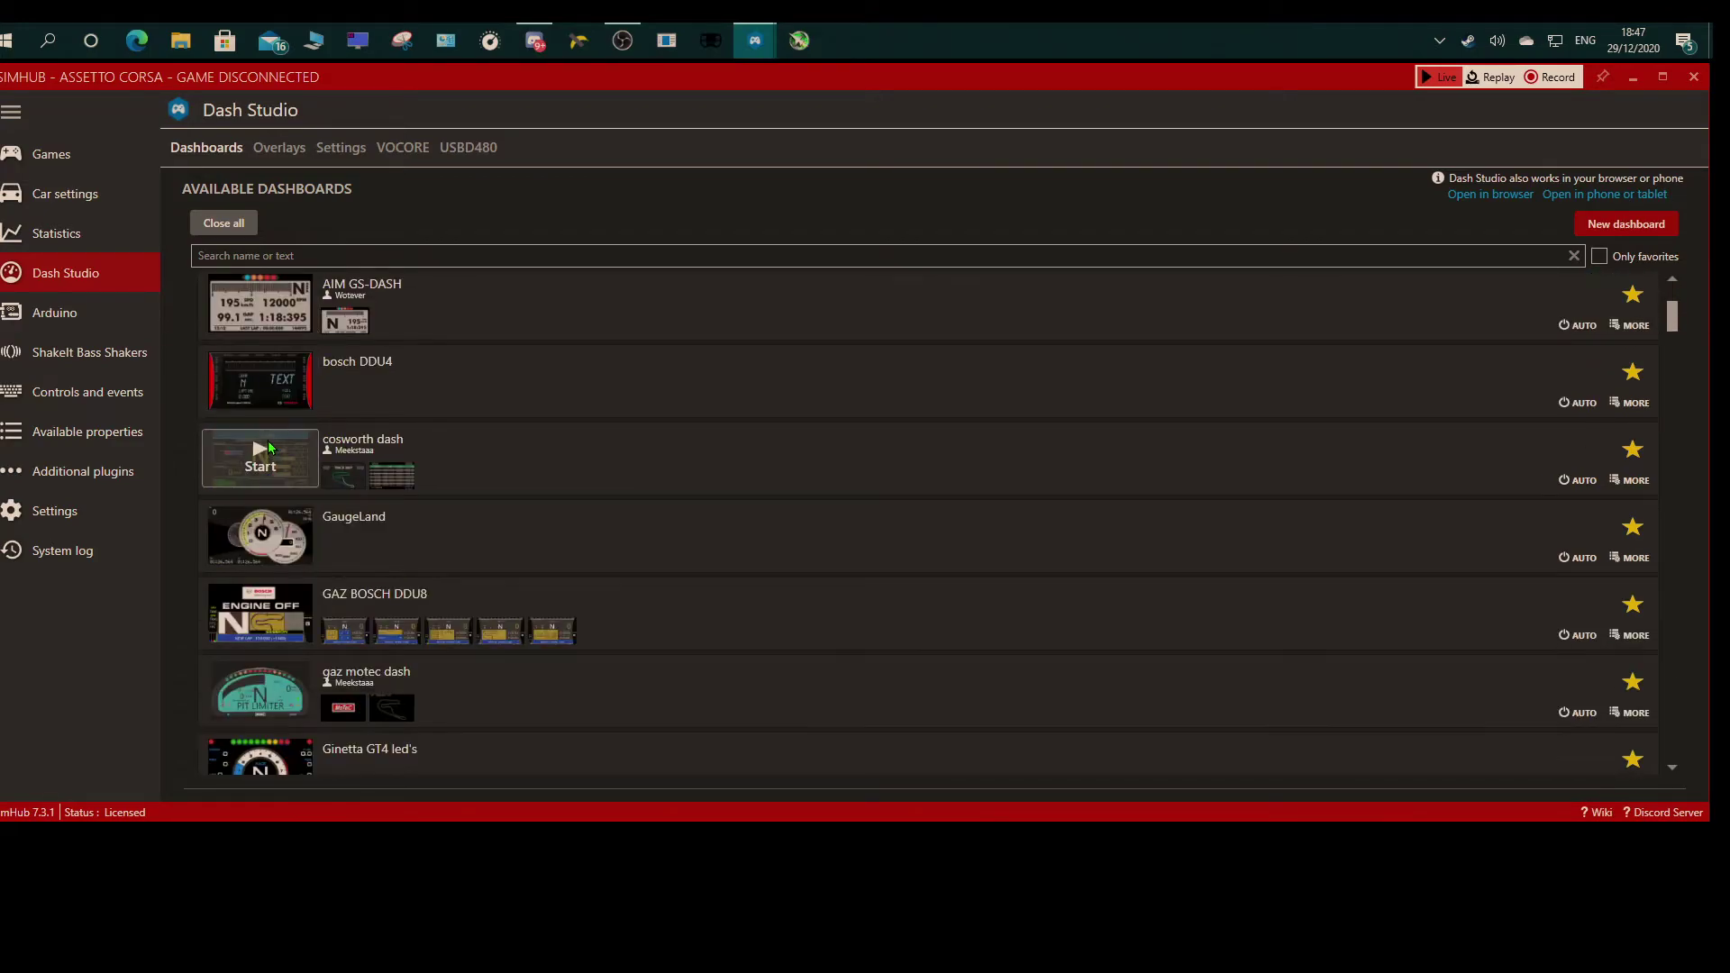
scroll(269, 448, down, 6)
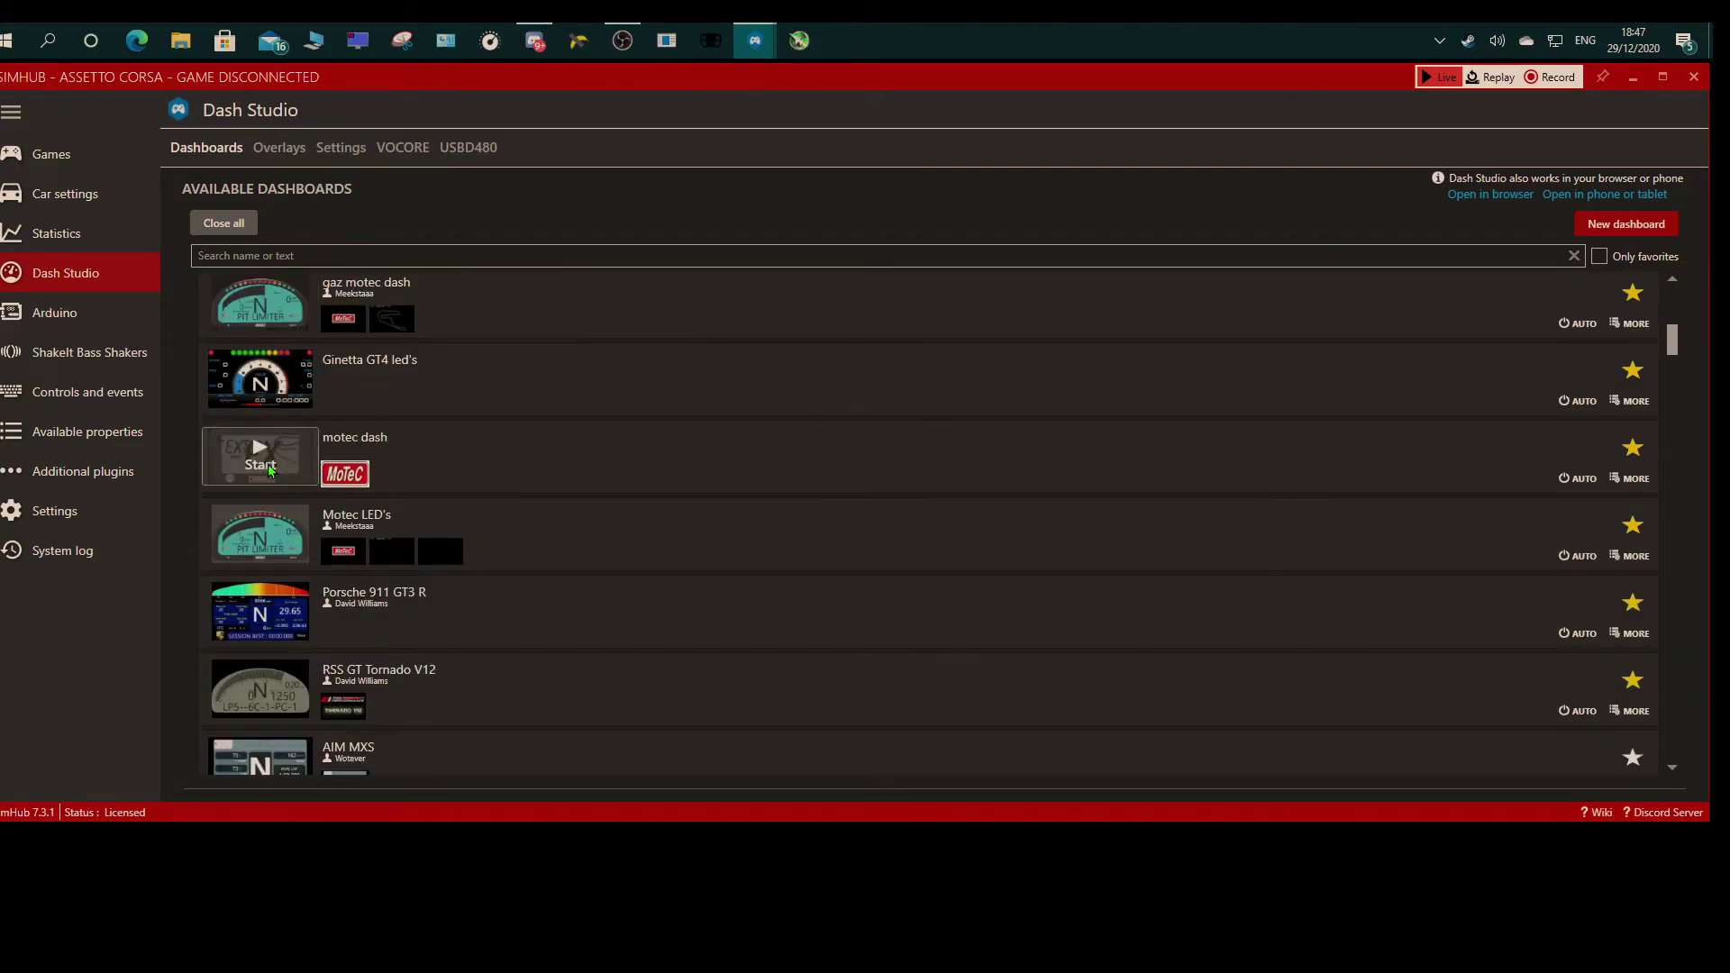
scroll(268, 471, down, 6)
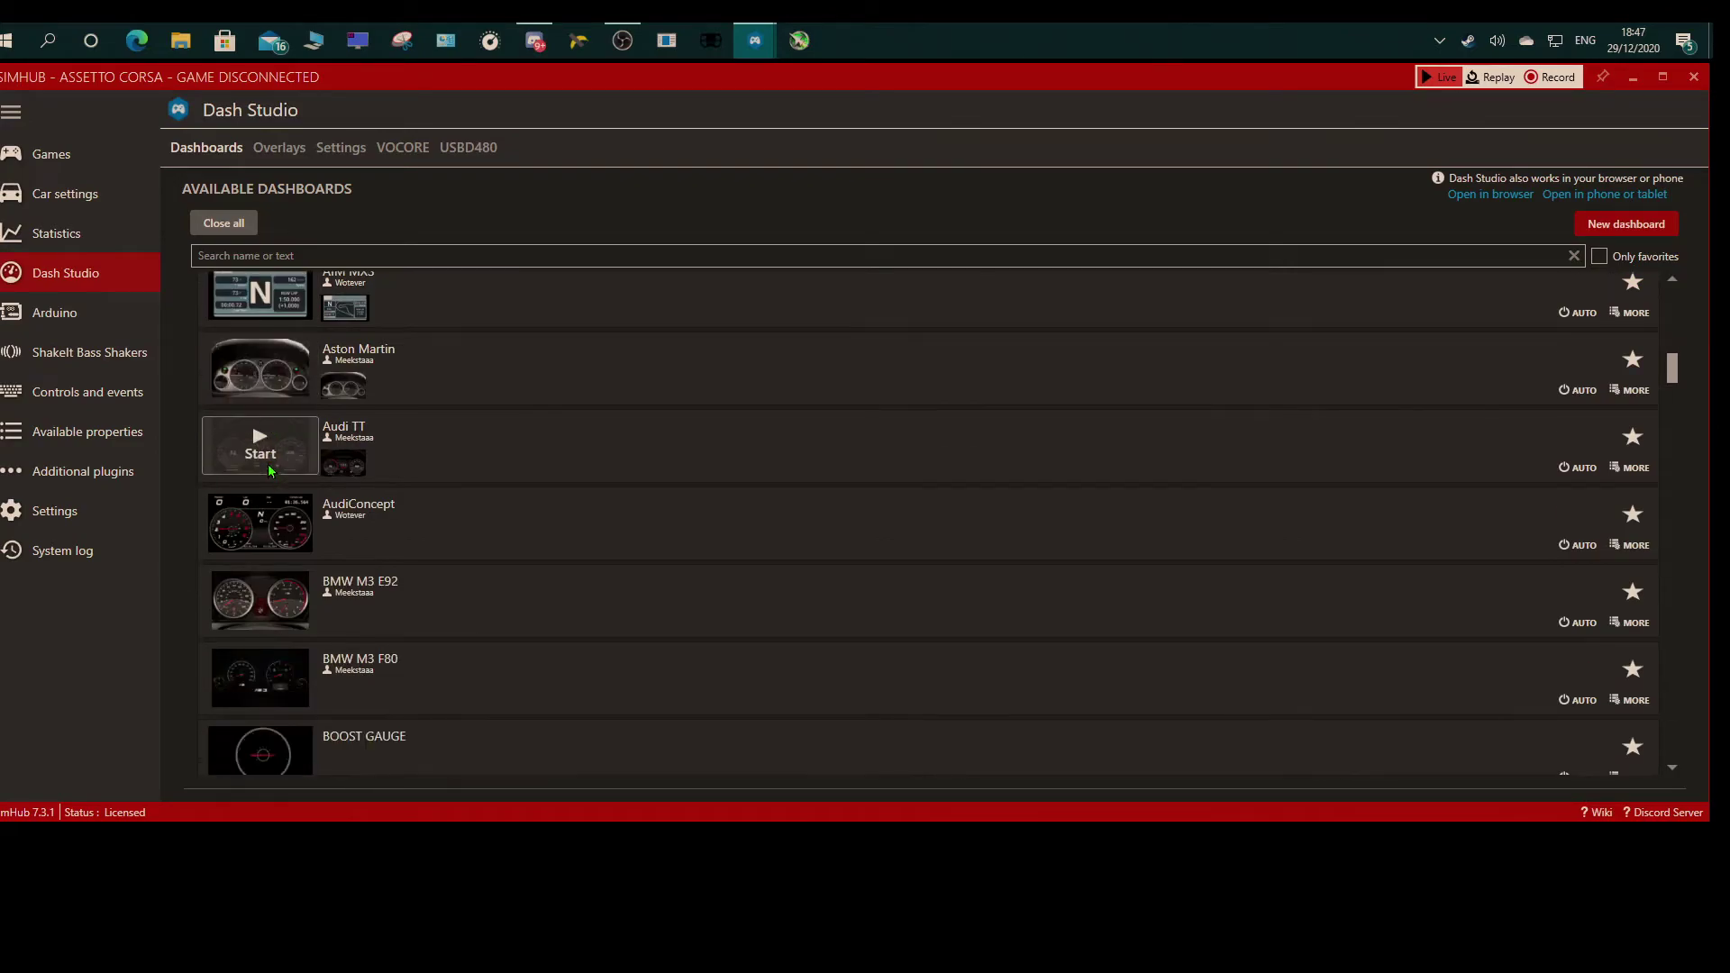
scroll(268, 468, down, 4)
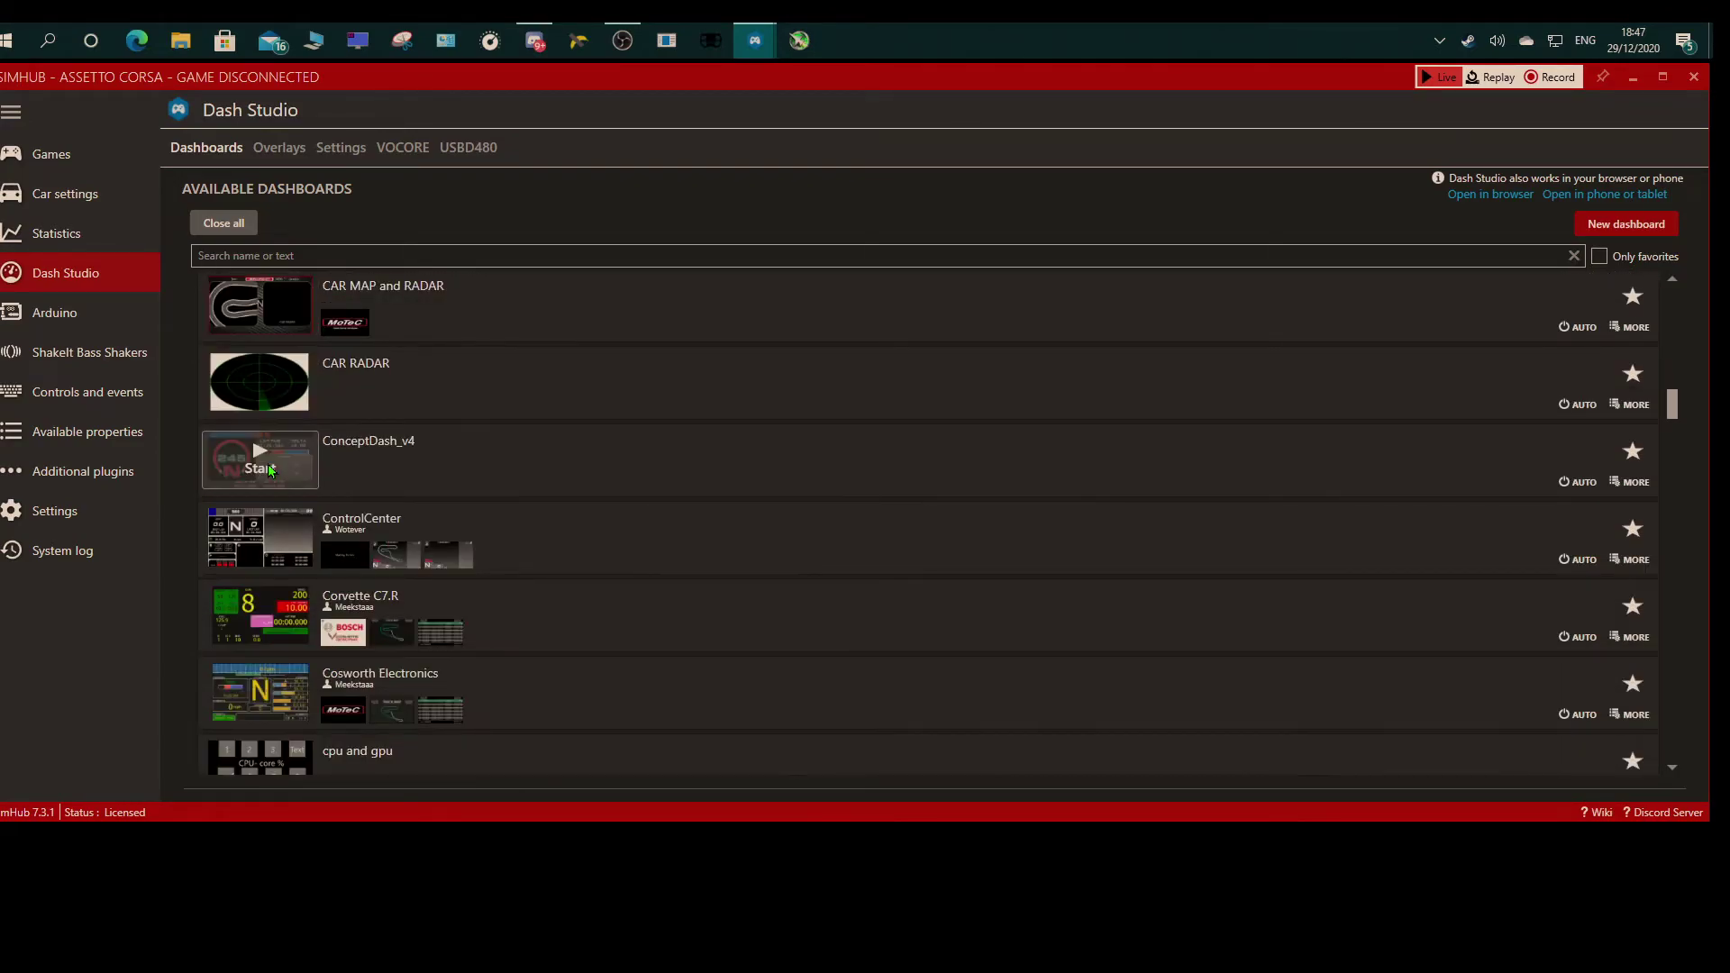
scroll(268, 467, down, 3)
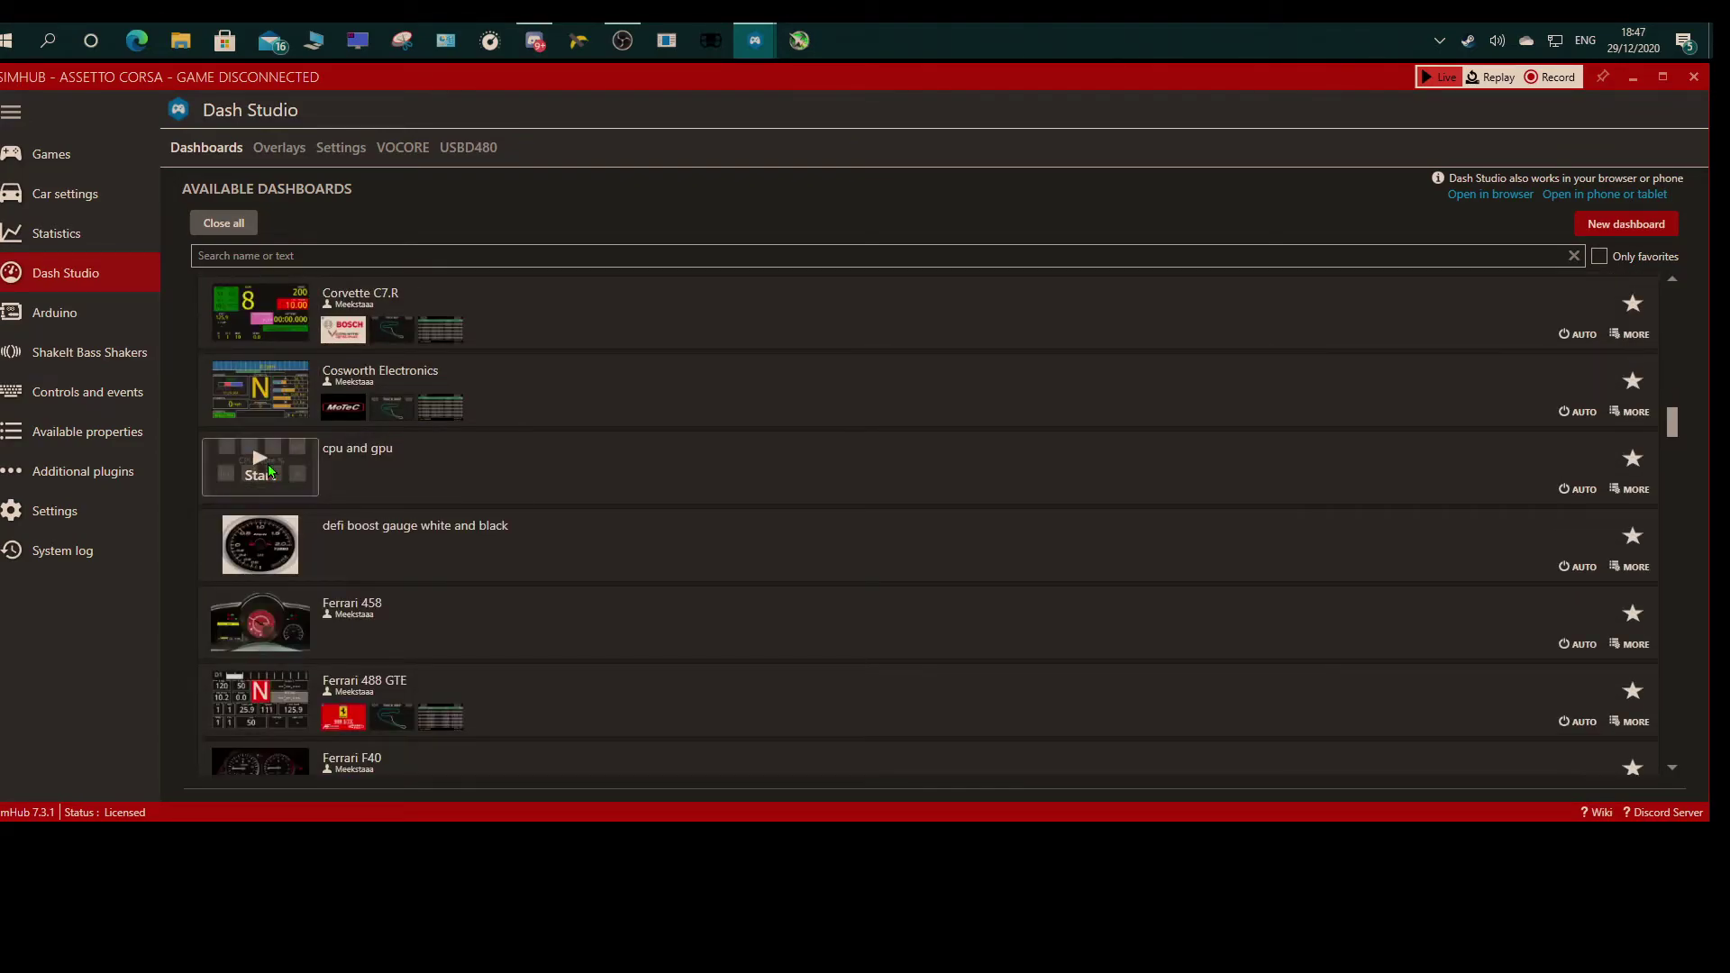
scroll(269, 470, down, 2)
scroll(269, 463, down, 2)
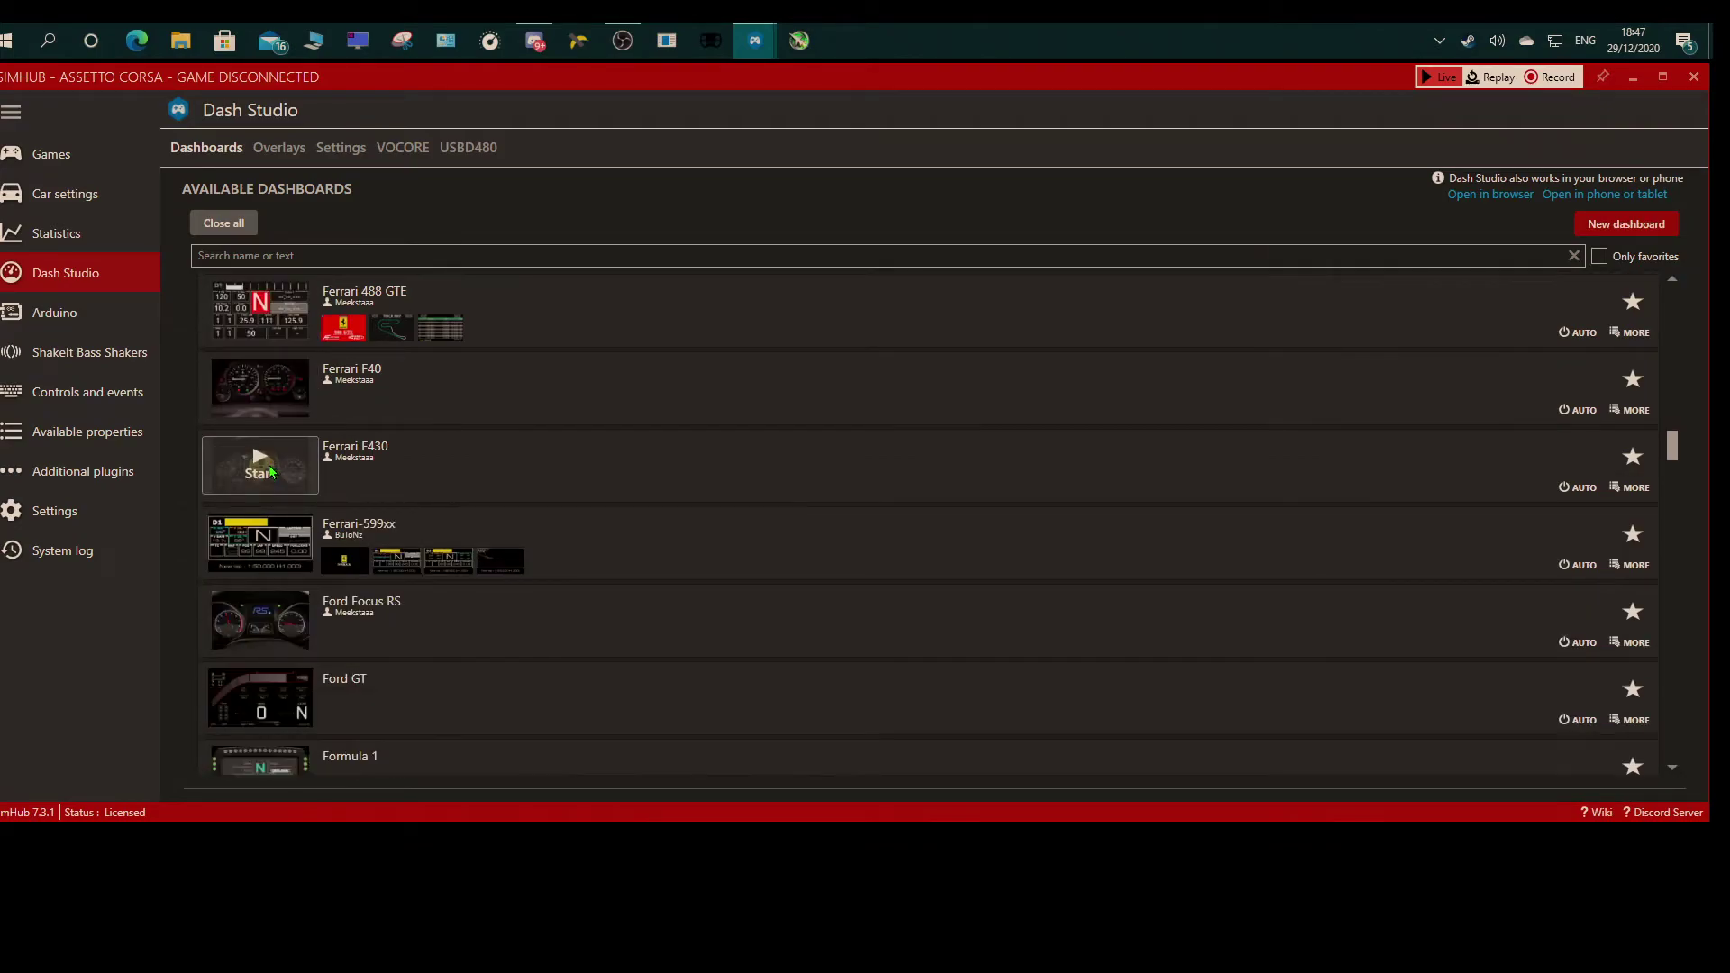
scroll(273, 468, down, 3)
scroll(360, 492, down, 2)
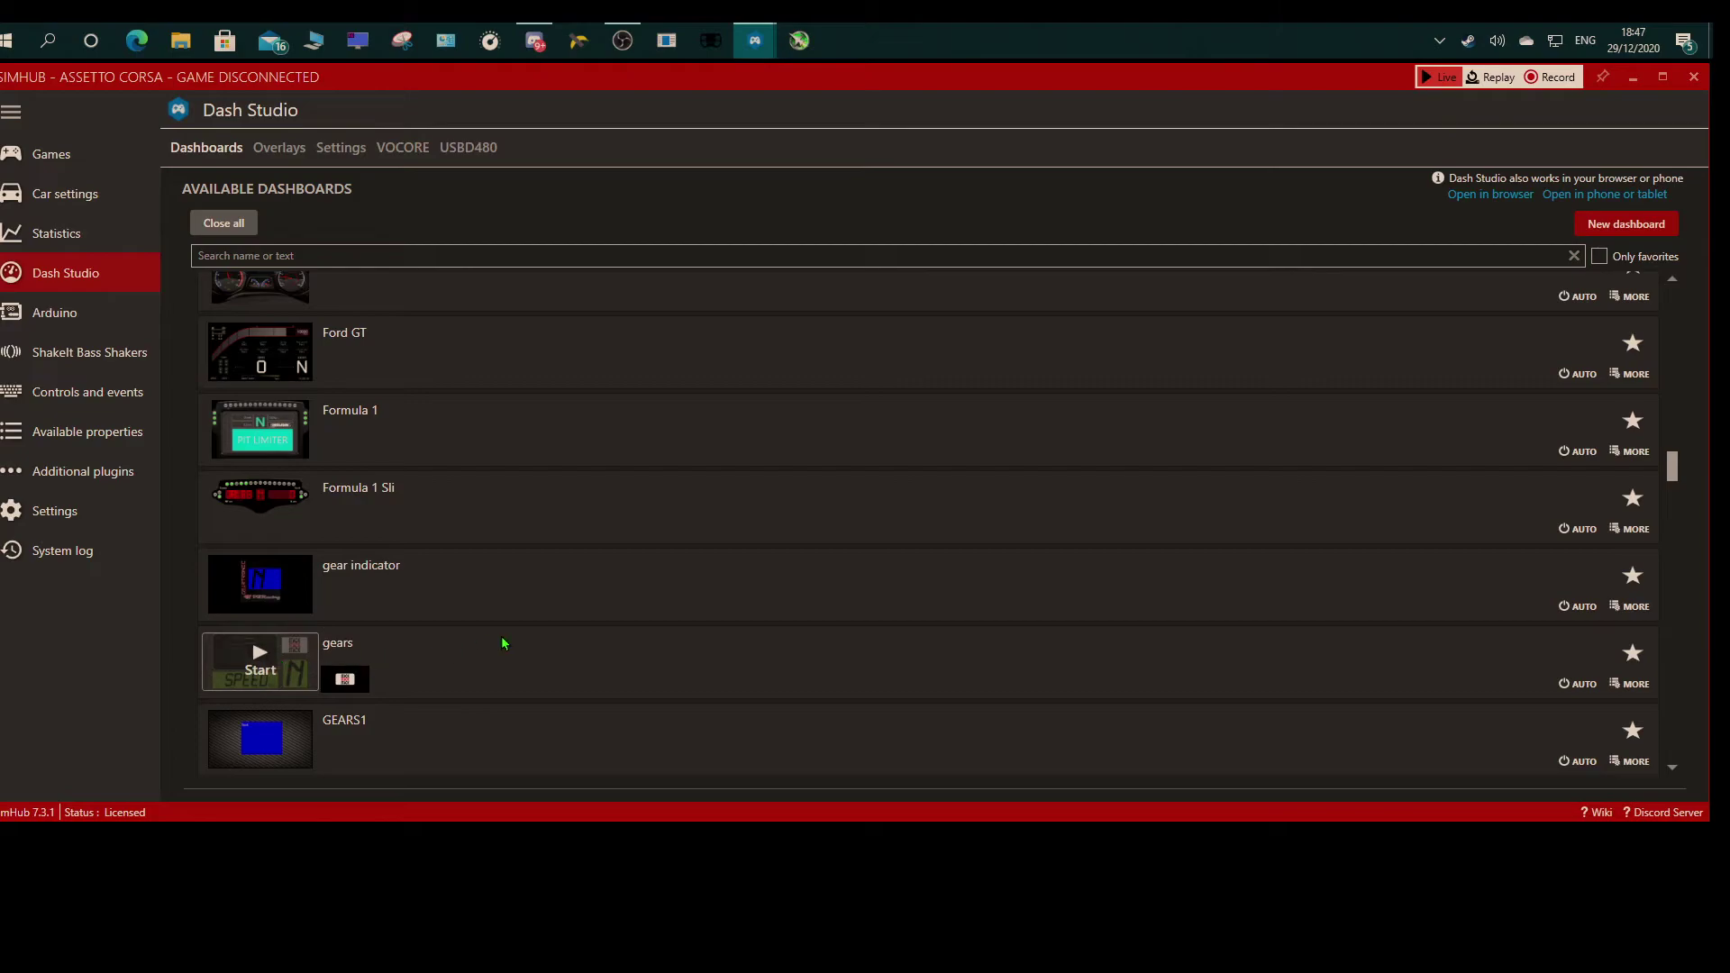
scroll(508, 640, down, 1)
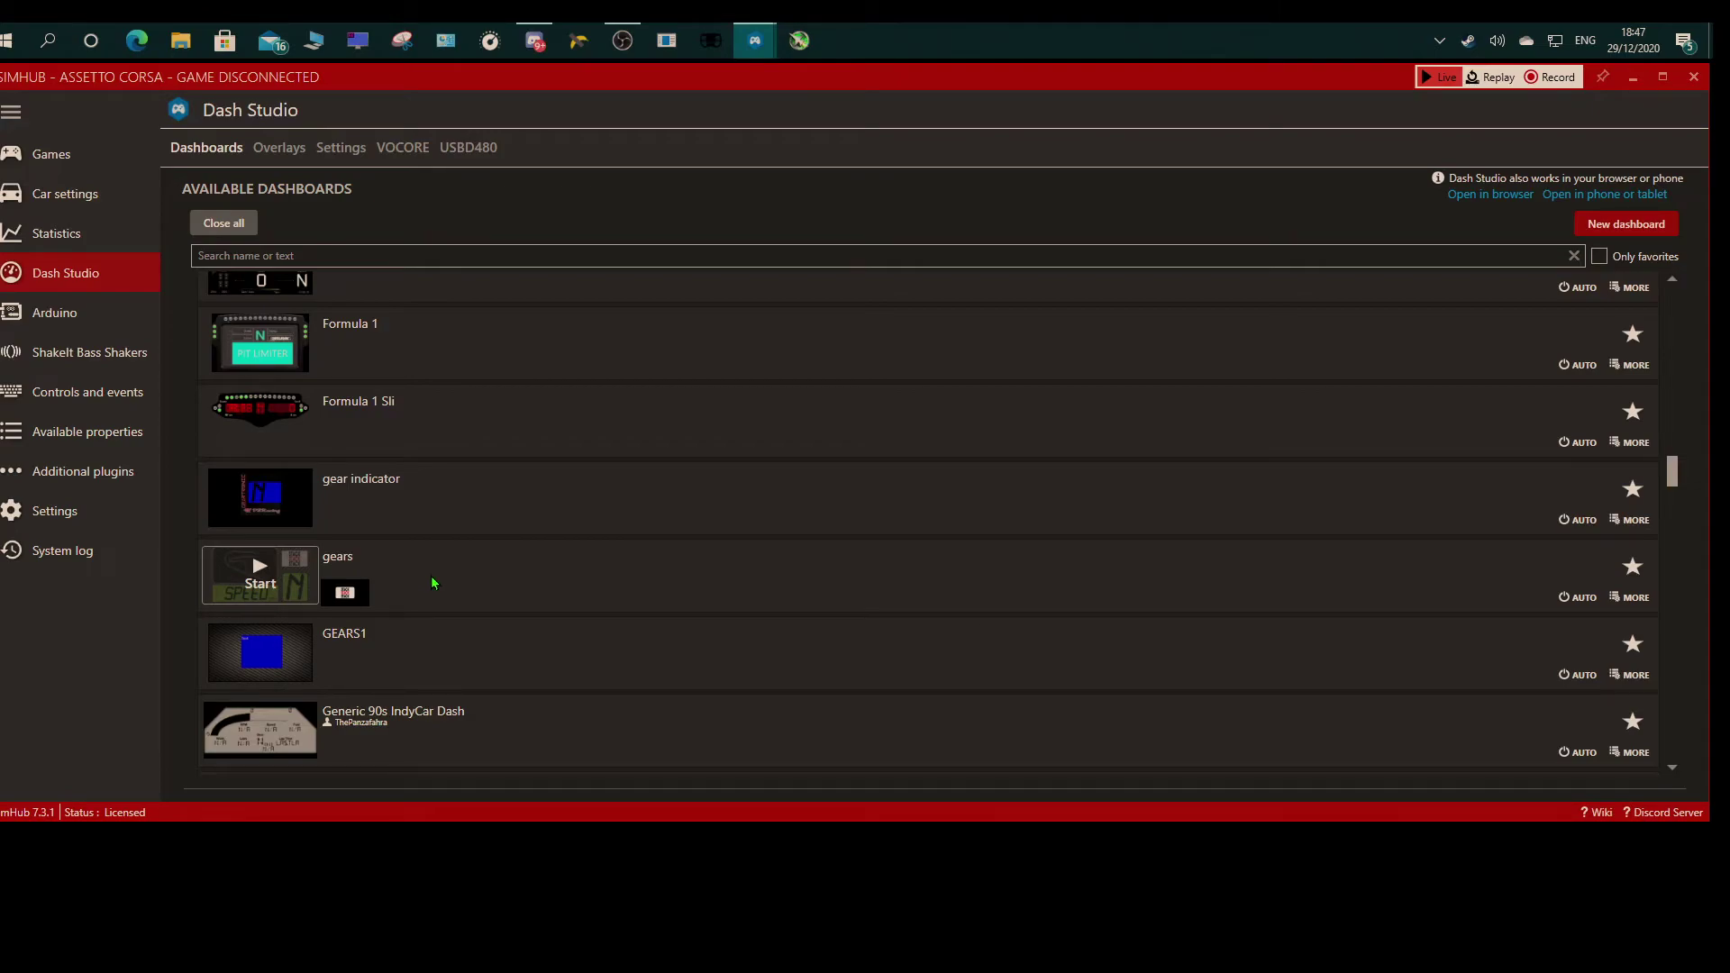
scroll(433, 581, down, 1)
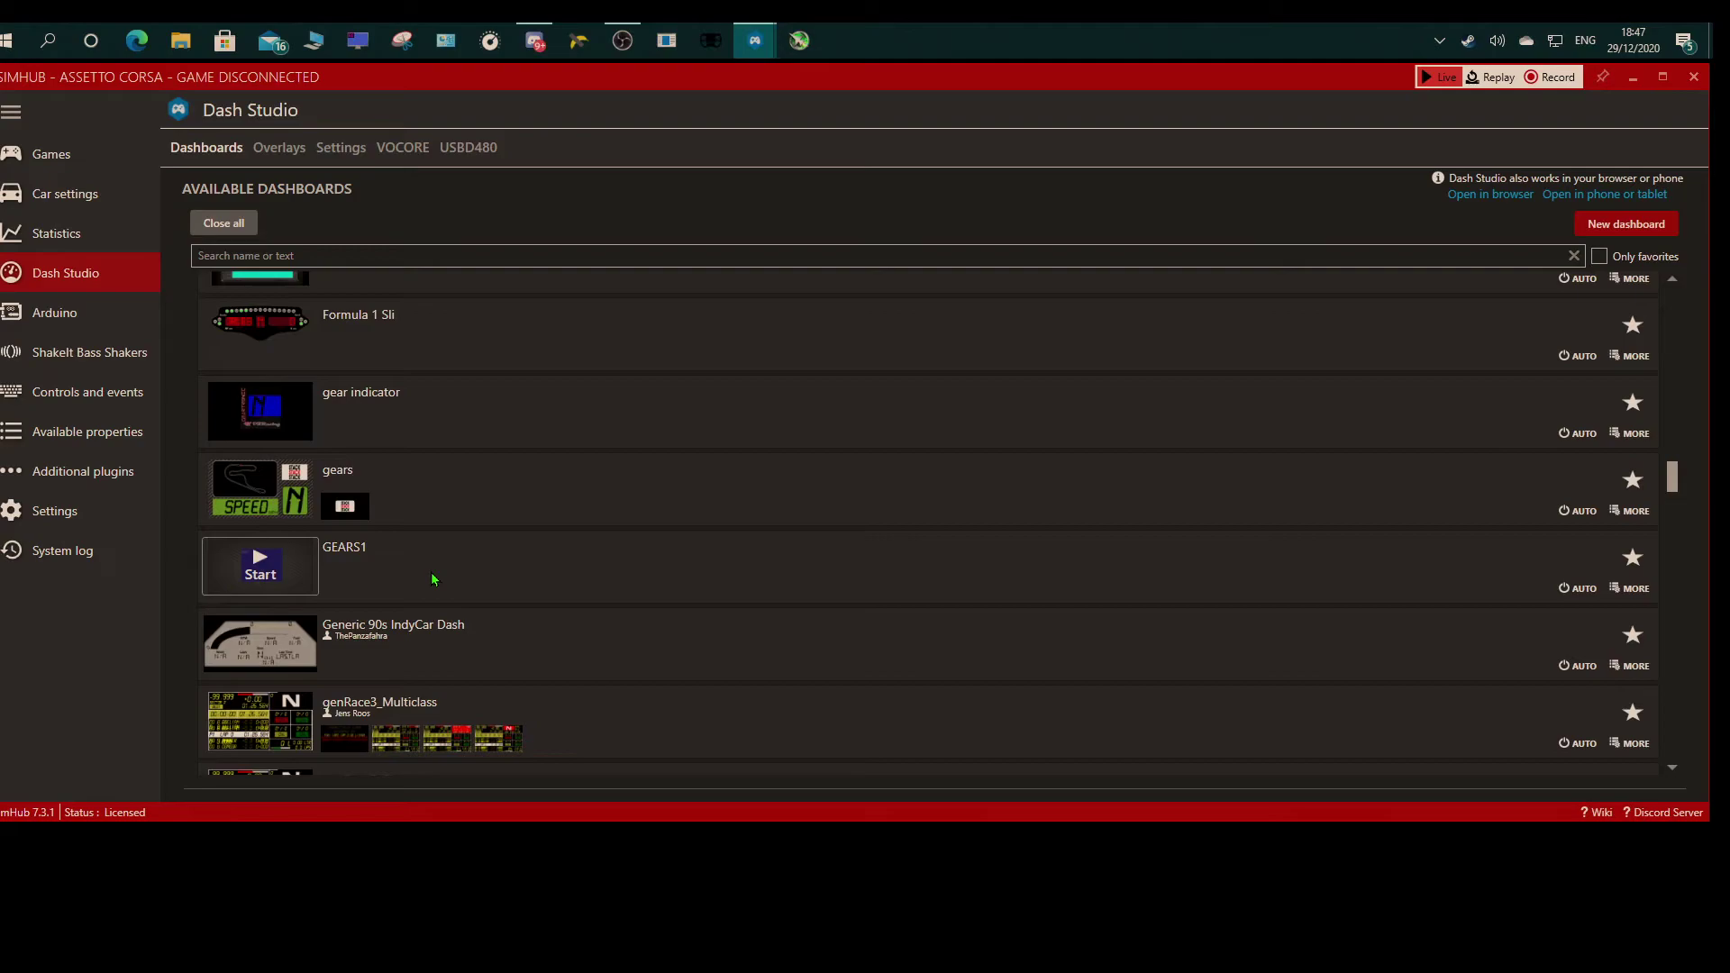
scroll(434, 490, down, 4)
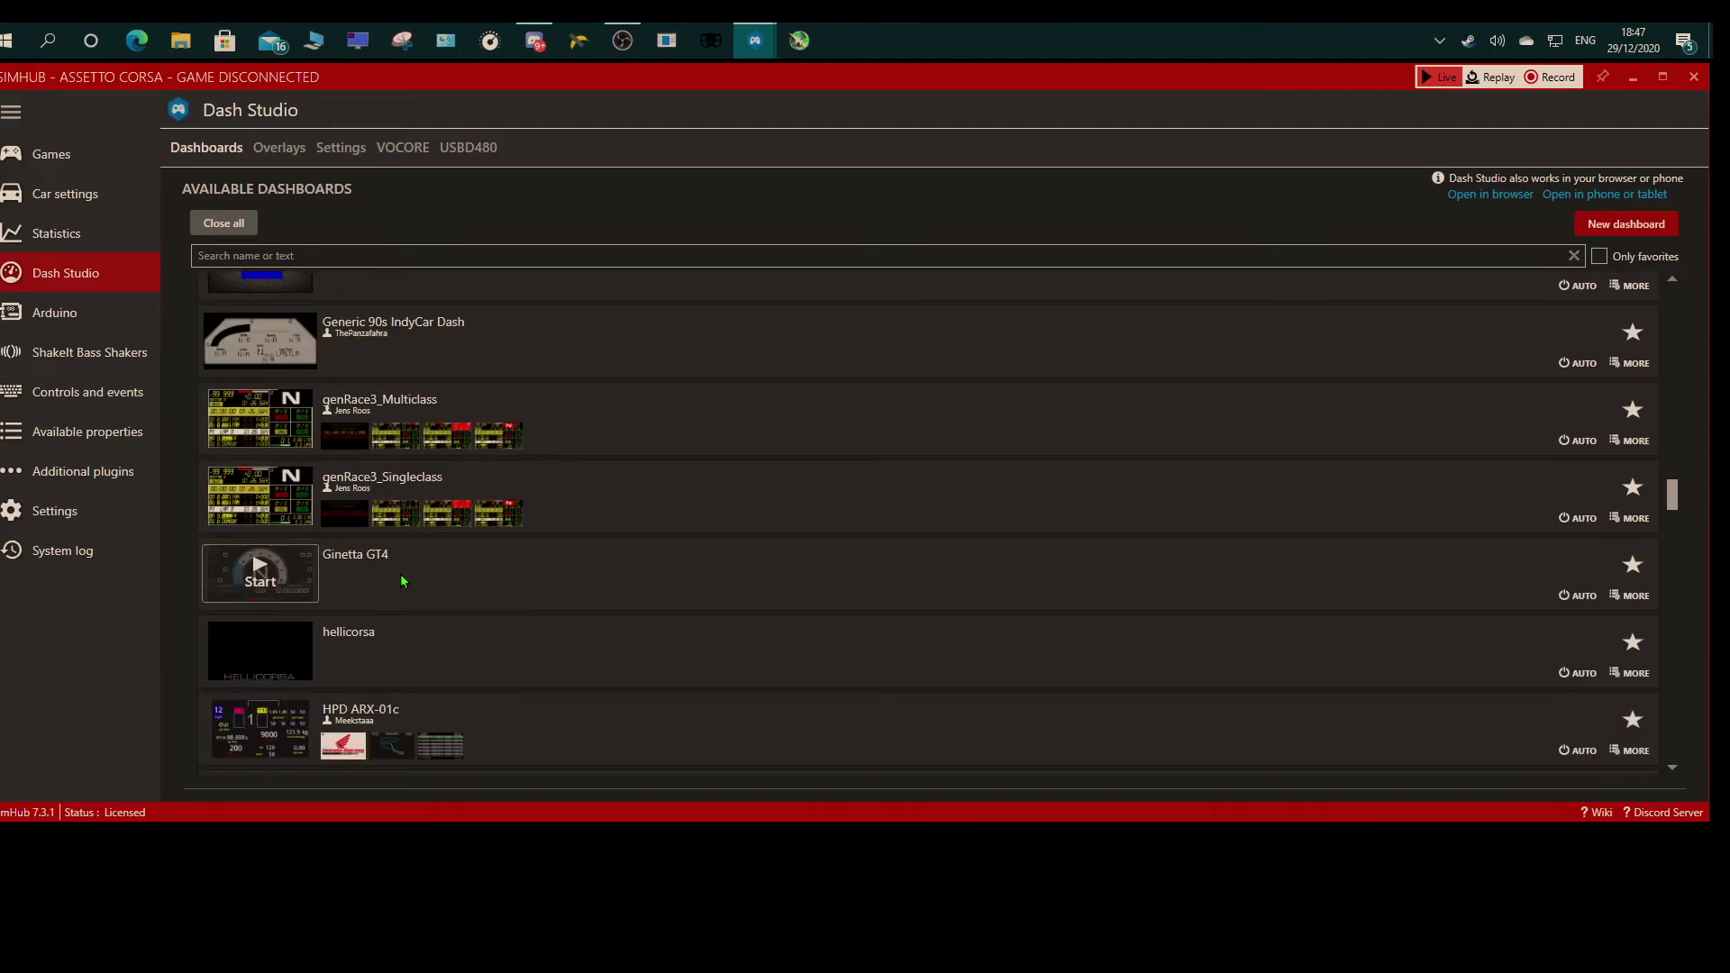
scroll(423, 576, down, 2)
mouse_move(286, 533)
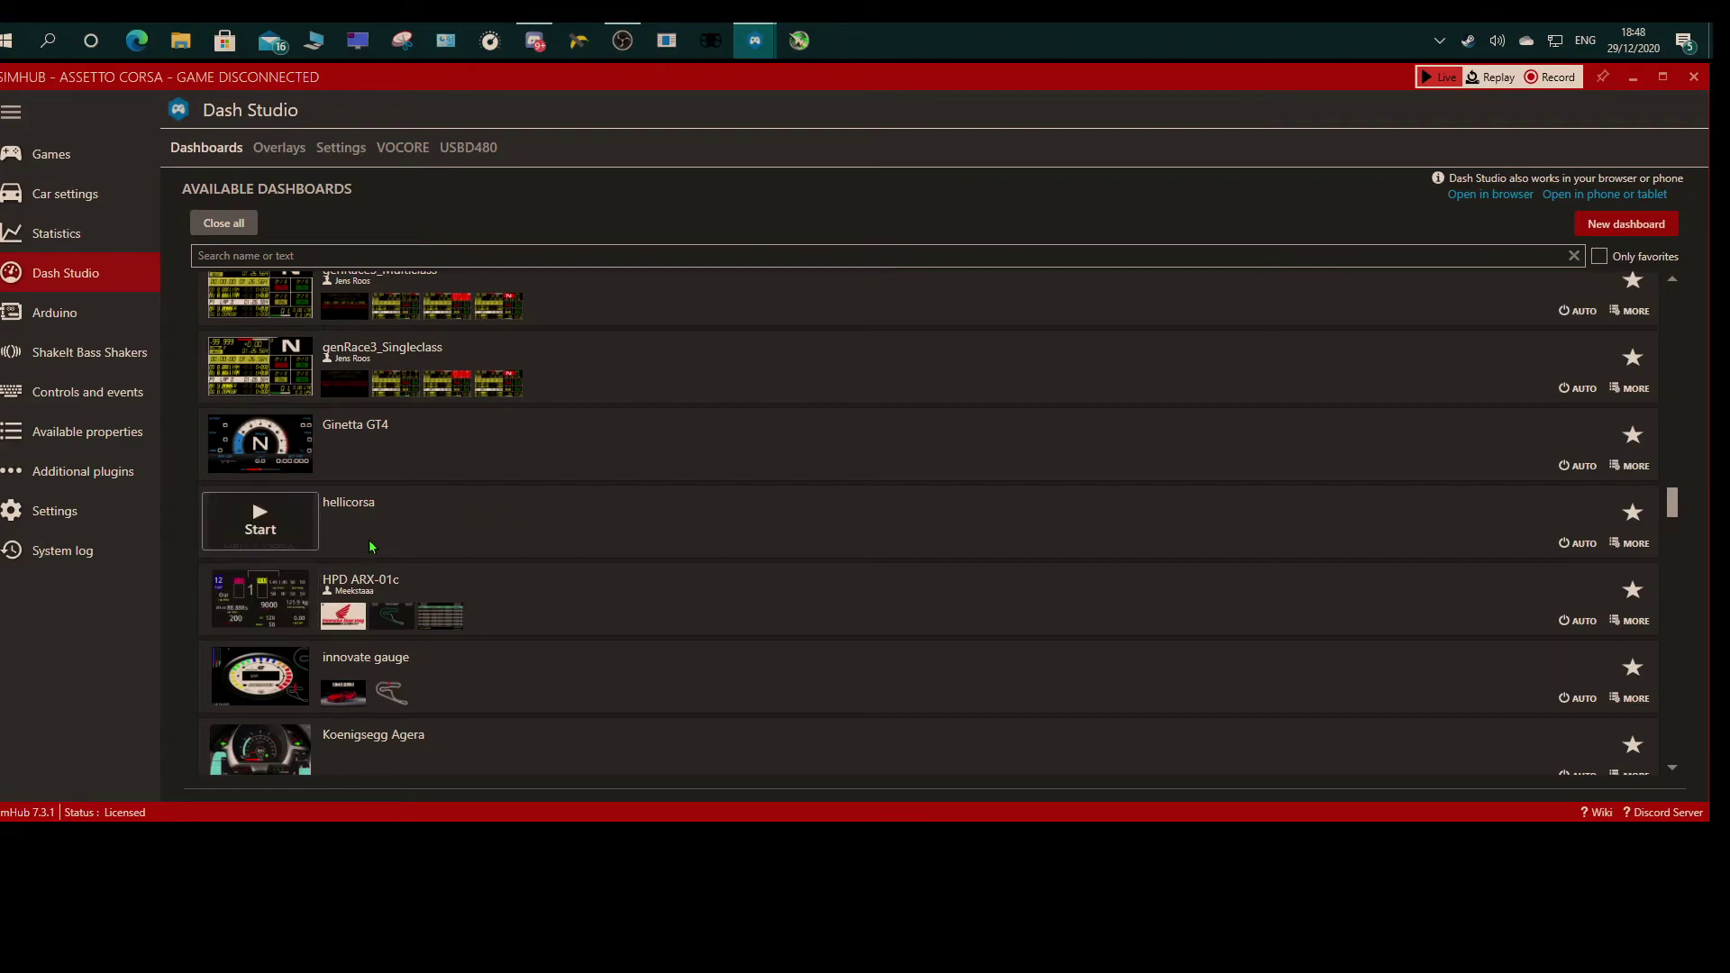
scroll(547, 597, down, 4)
scroll(568, 630, down, 4)
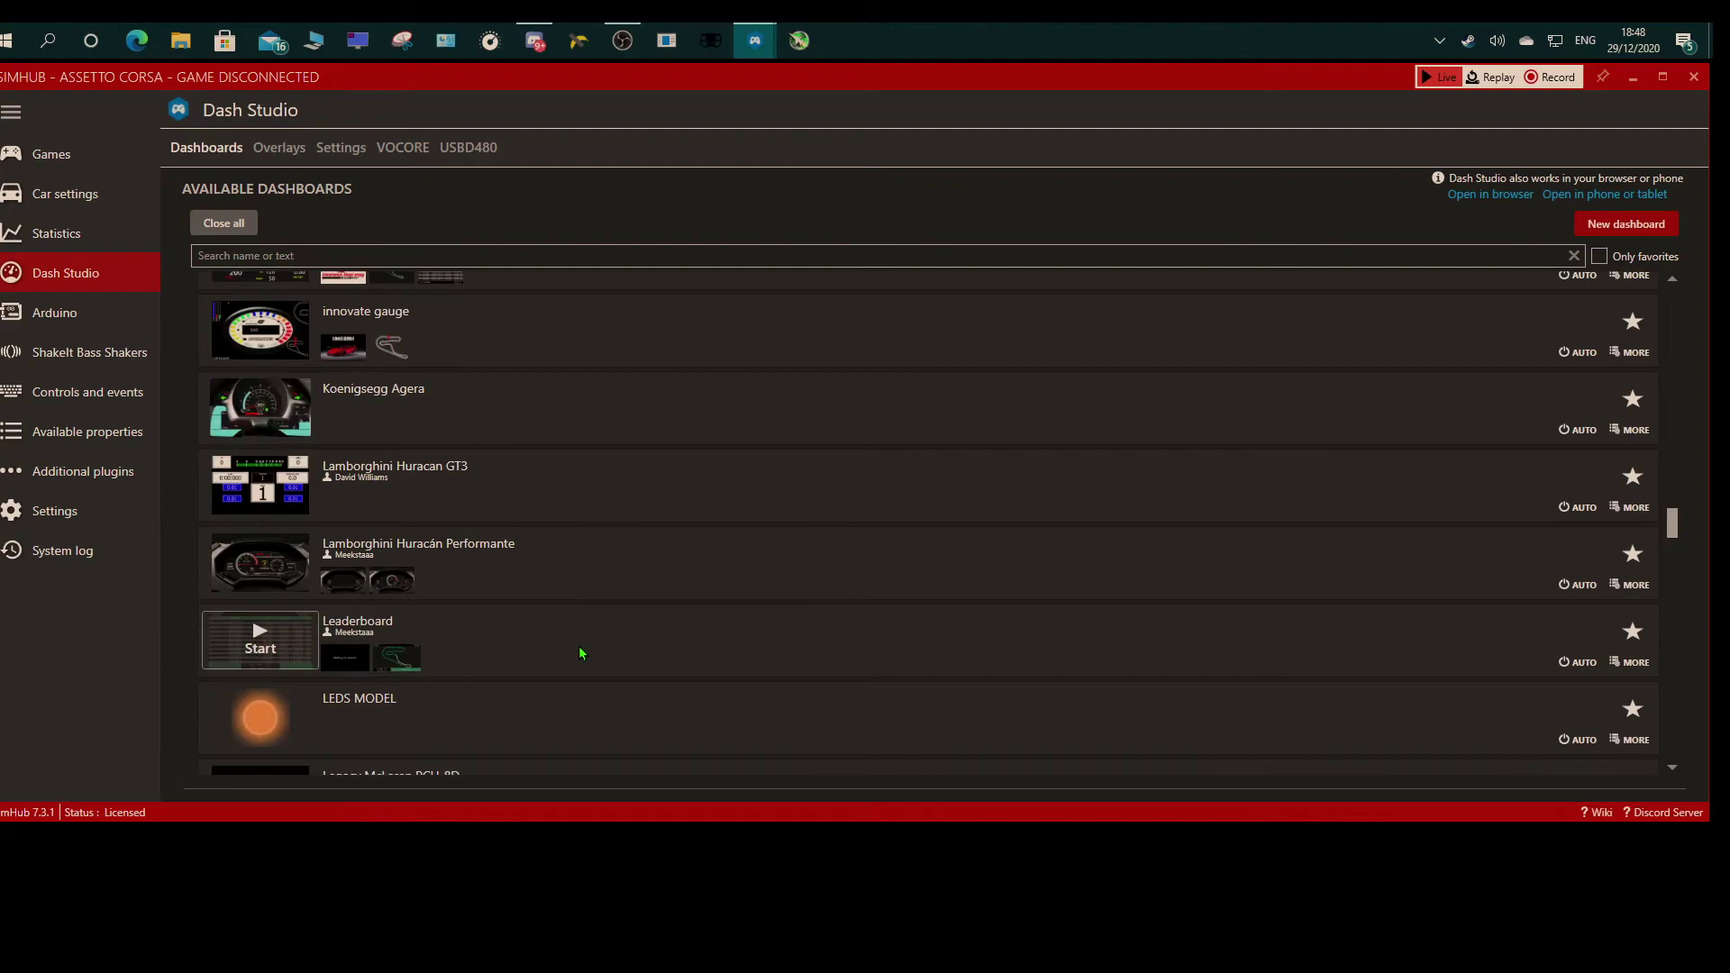
scroll(580, 647, down, 8)
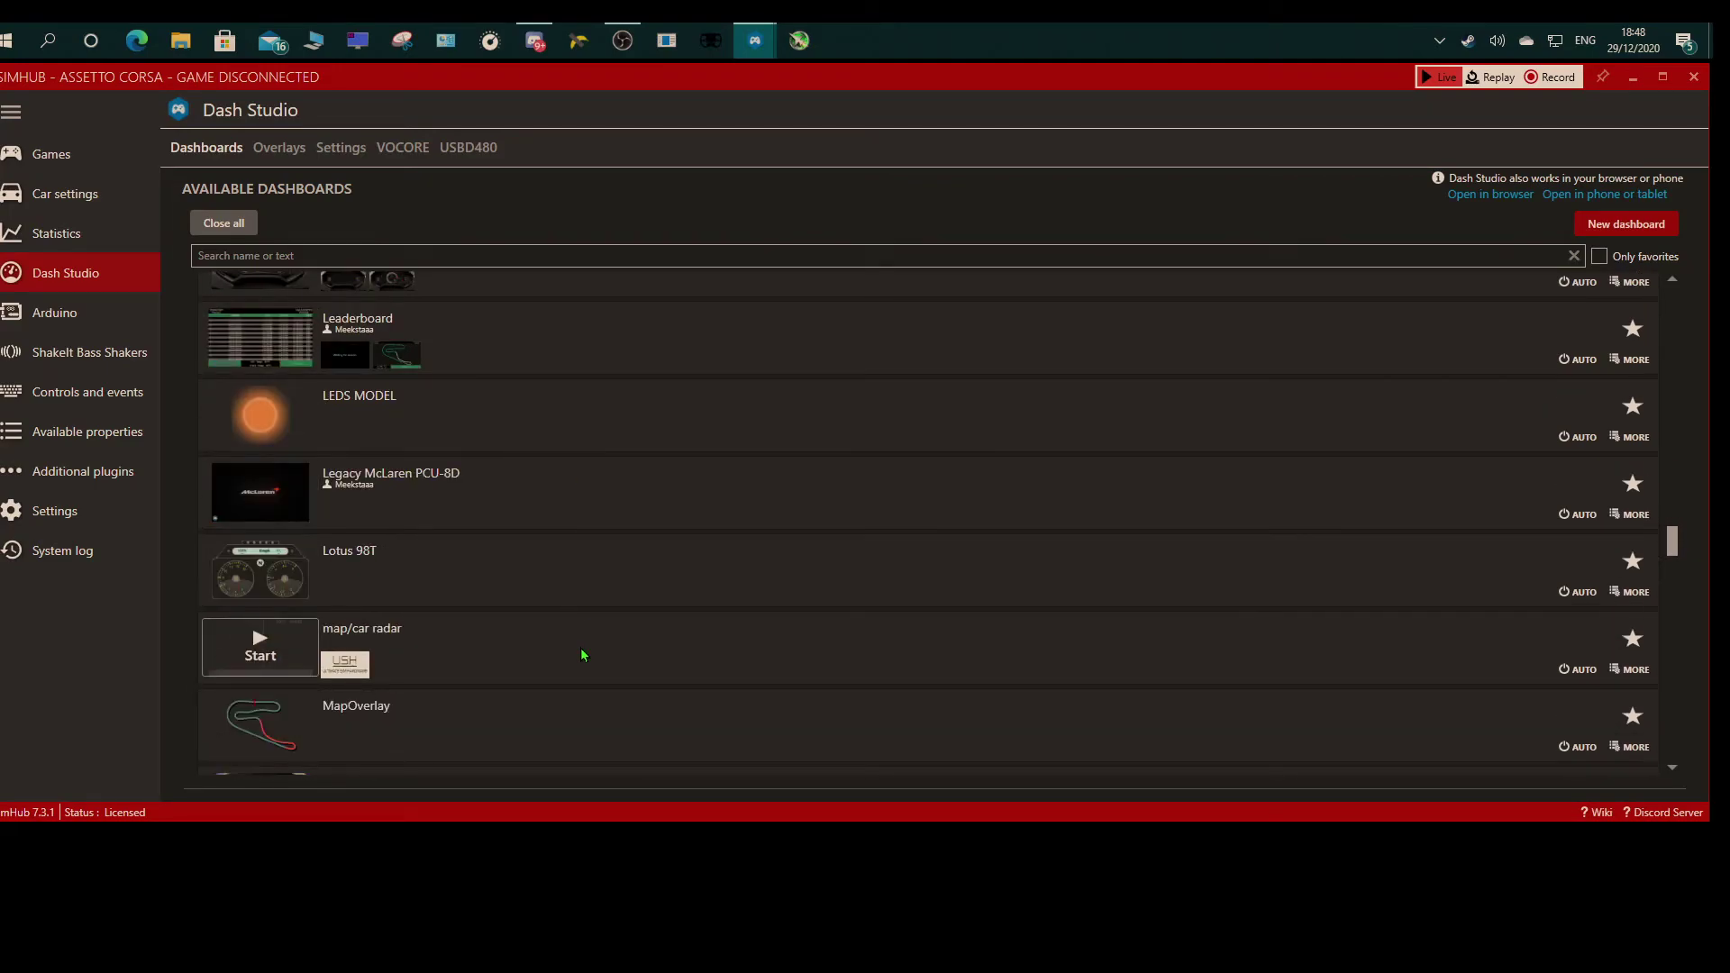
scroll(580, 649, down, 4)
scroll(581, 648, down, 7)
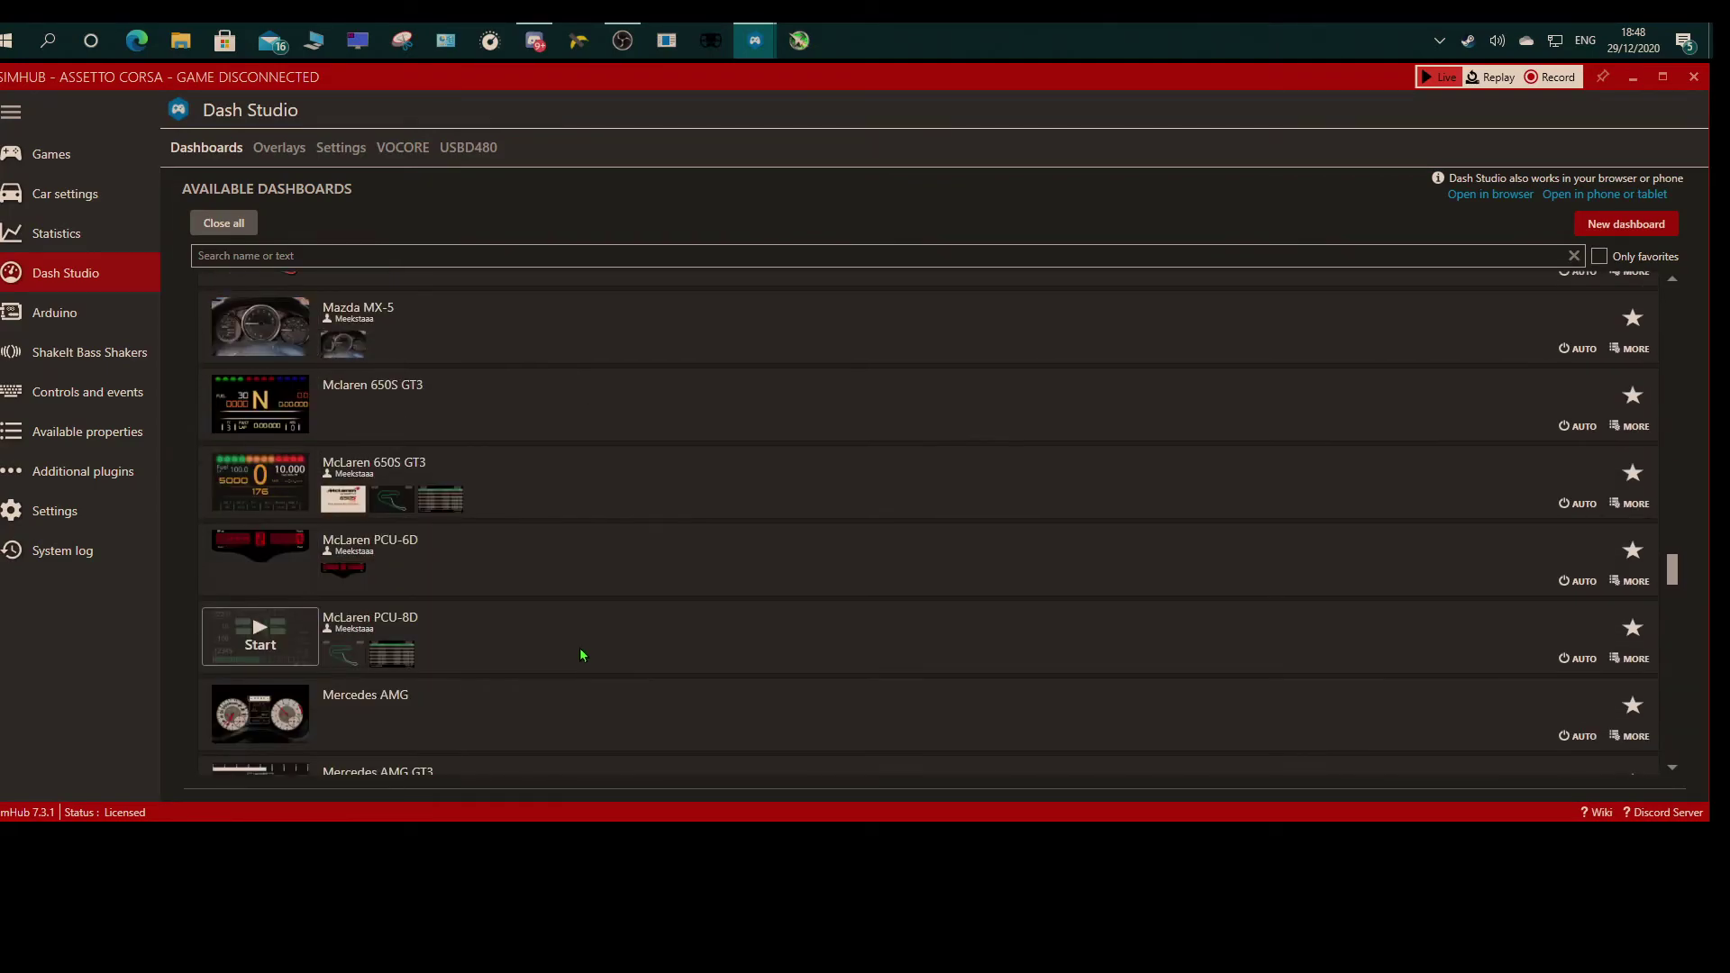
scroll(580, 647, up, 8)
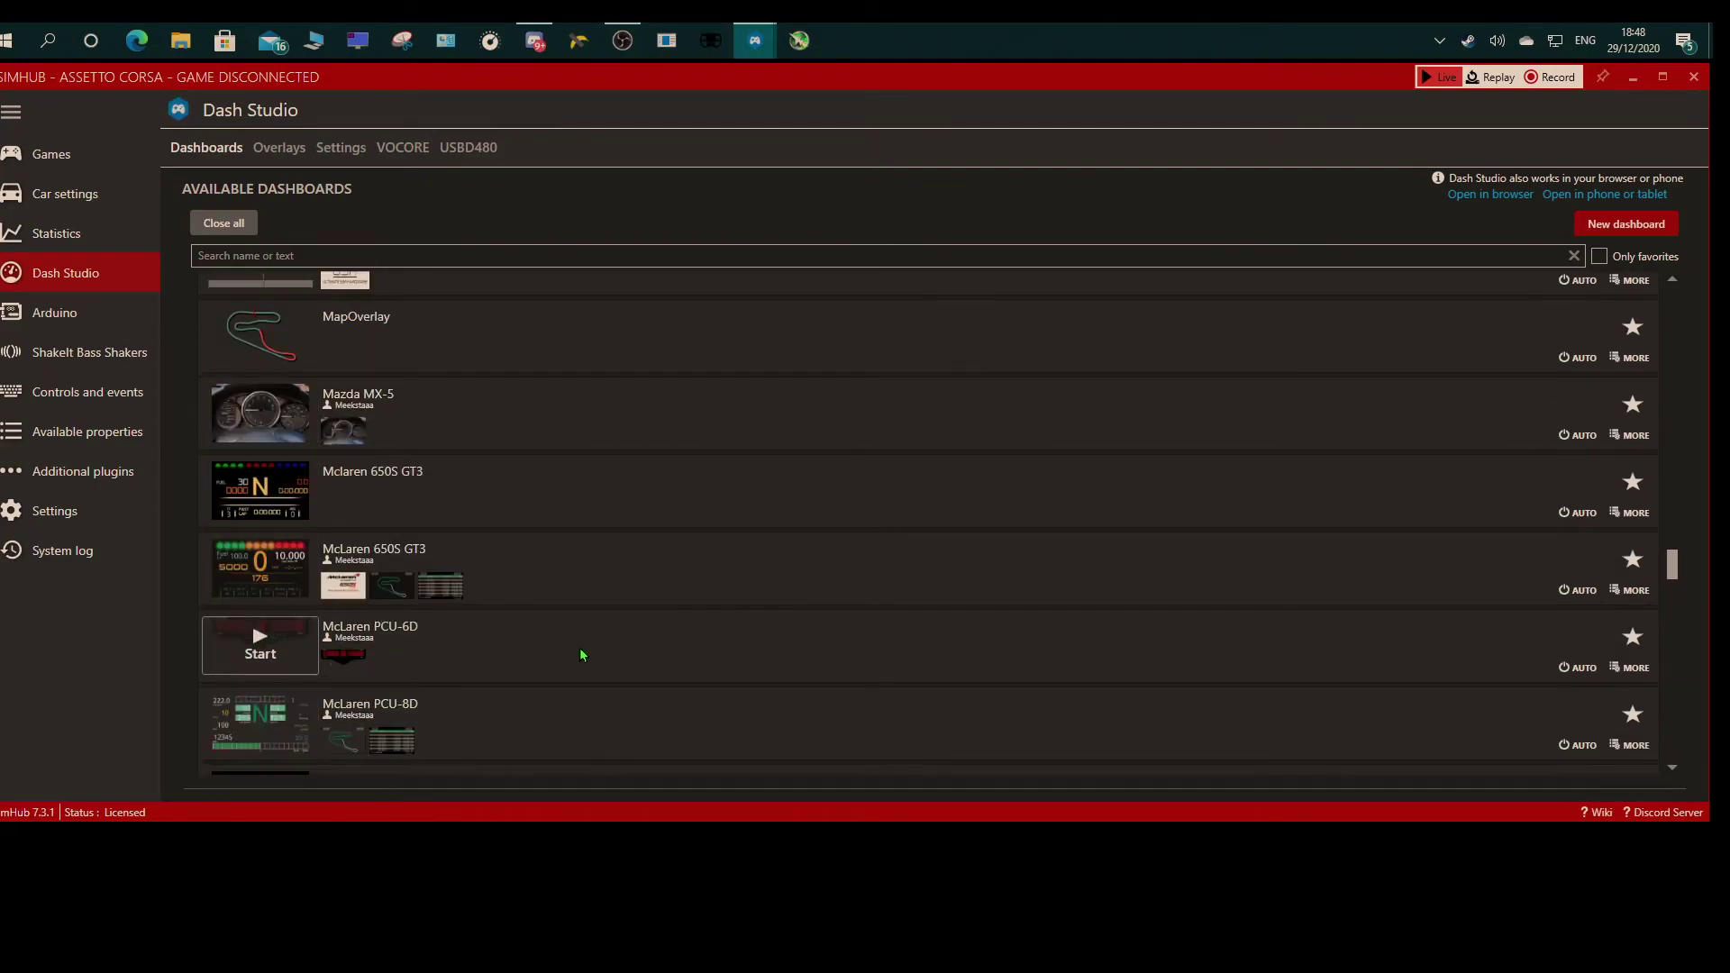
Return to Arduino's My Hardware page and scroll through the Nerzhul Gear and shift light settings
click(103, 316)
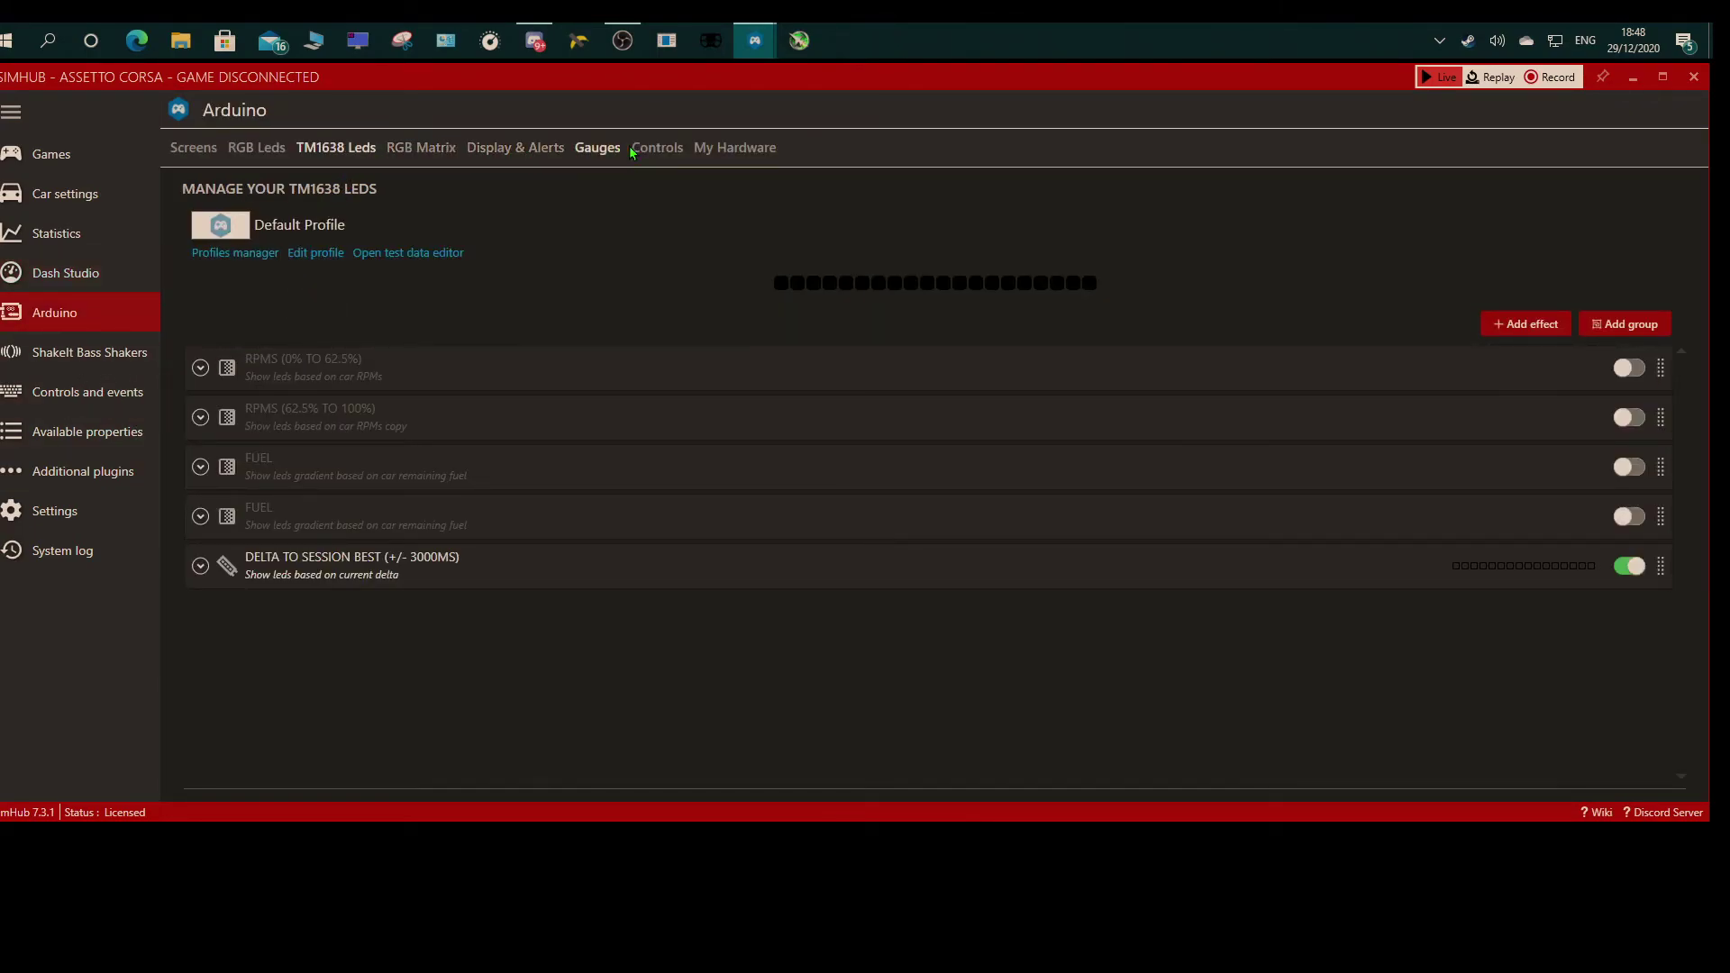
click(719, 151)
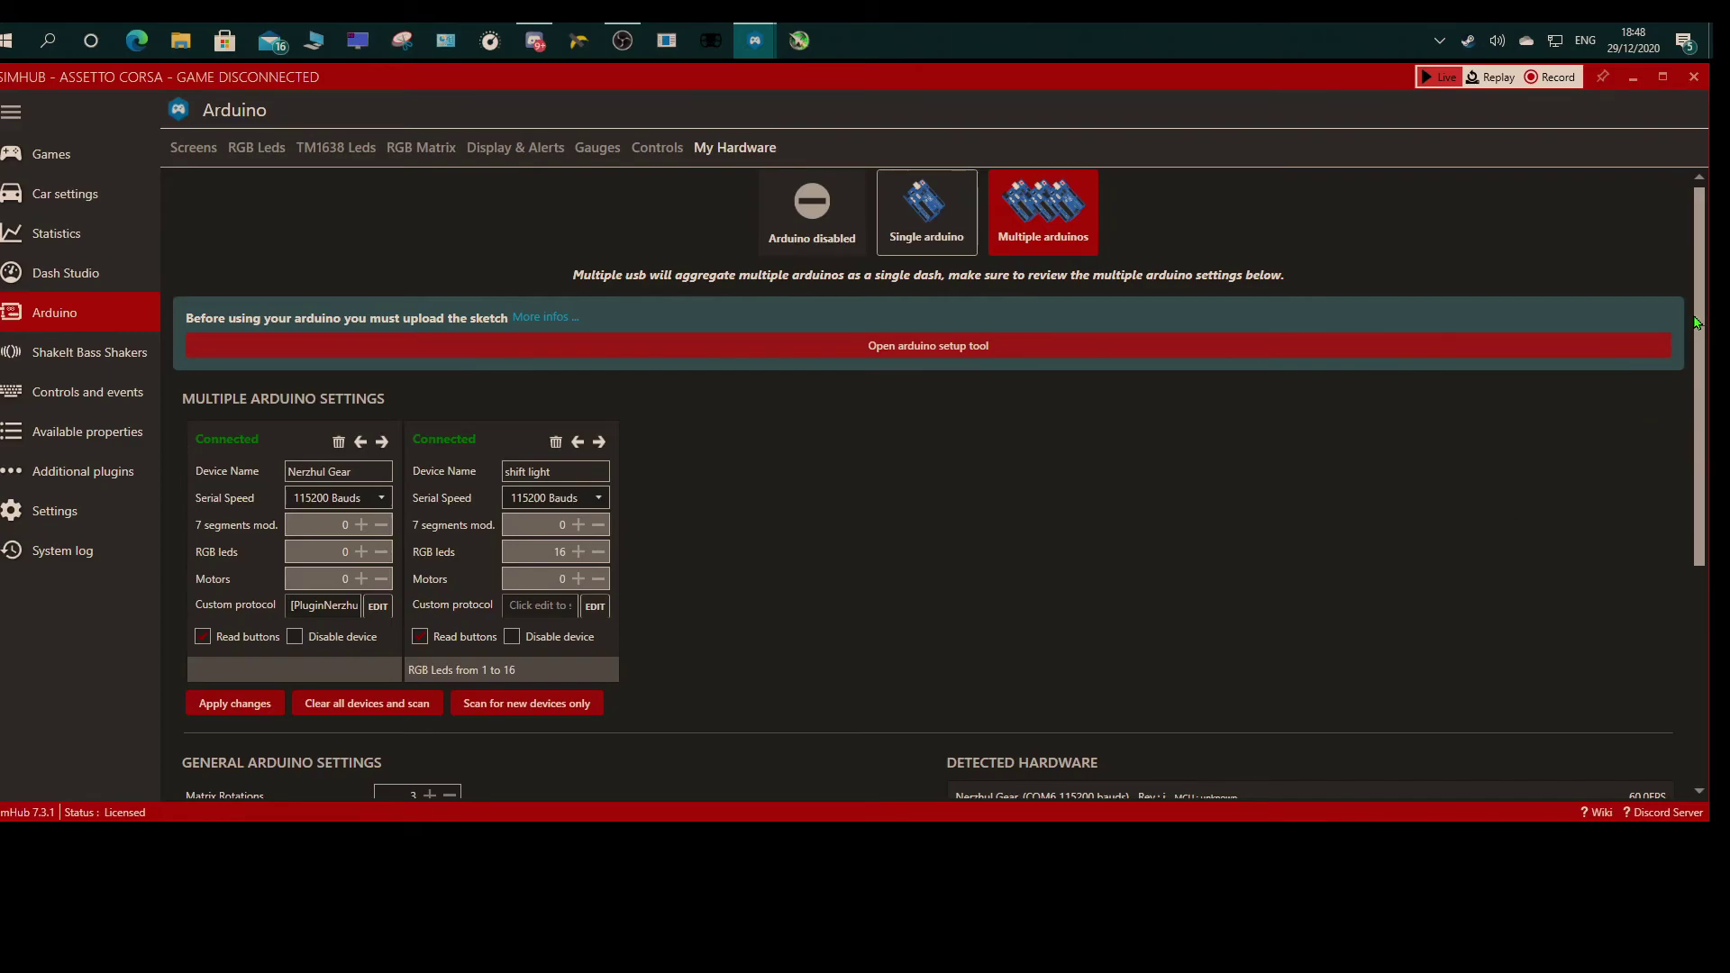
drag(1697, 323, 1696, 433)
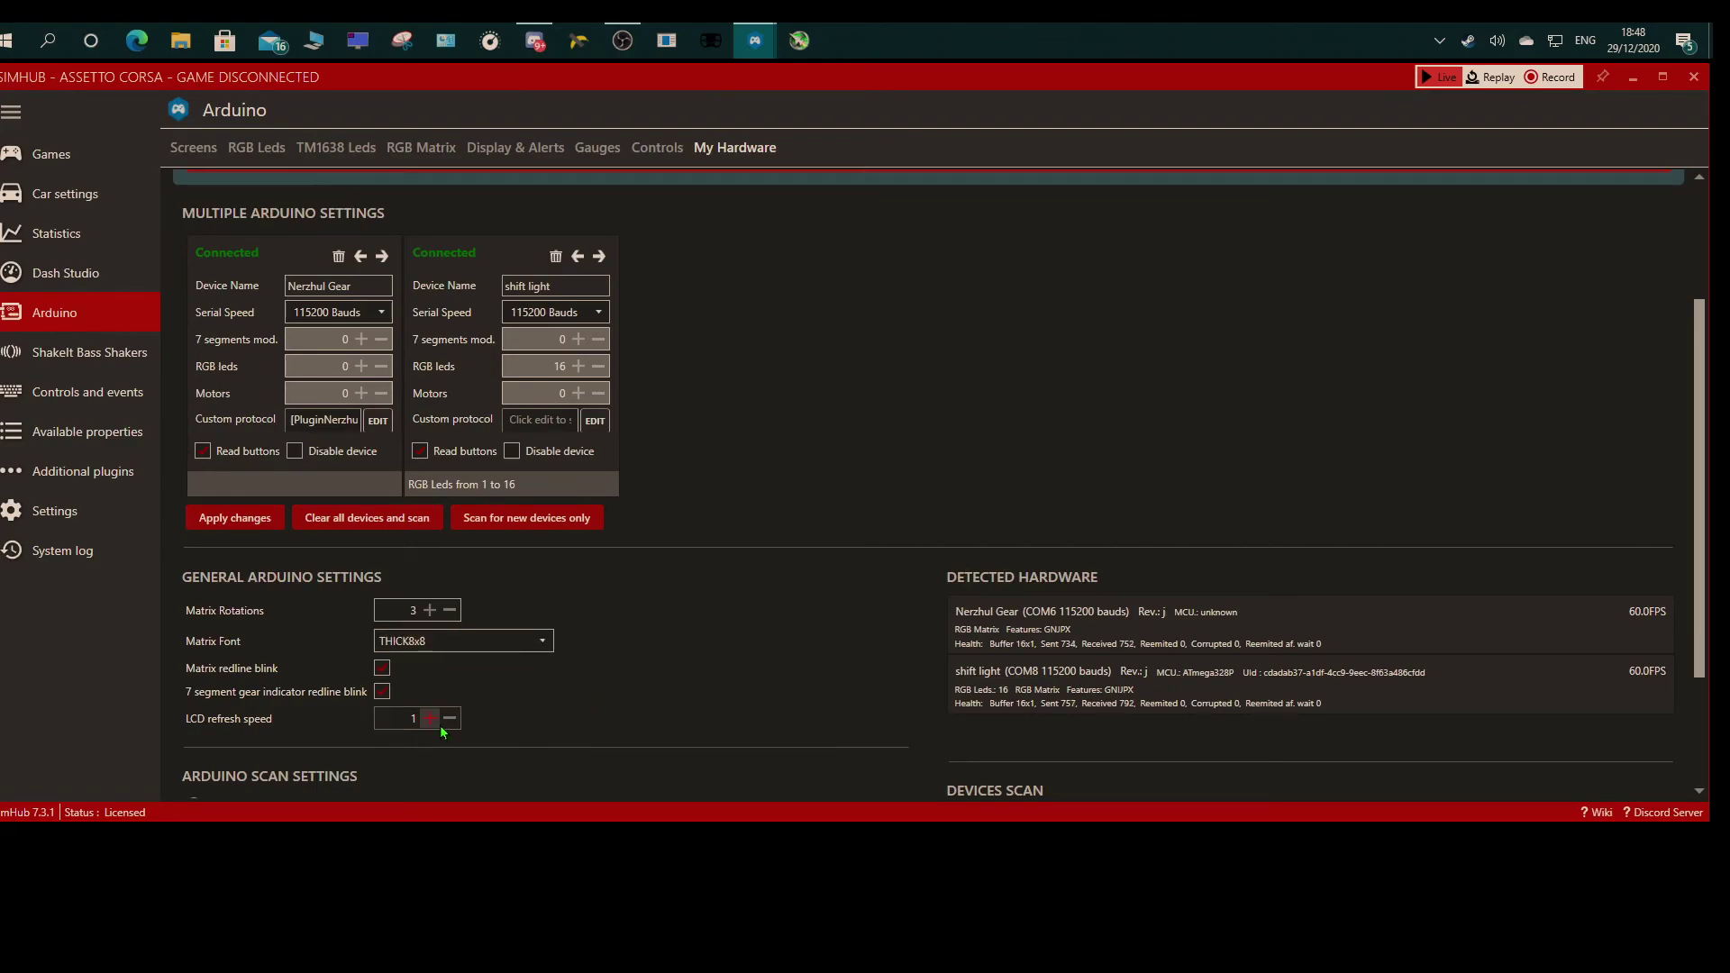
scroll(734, 639, down, 3)
scroll(729, 631, up, 6)
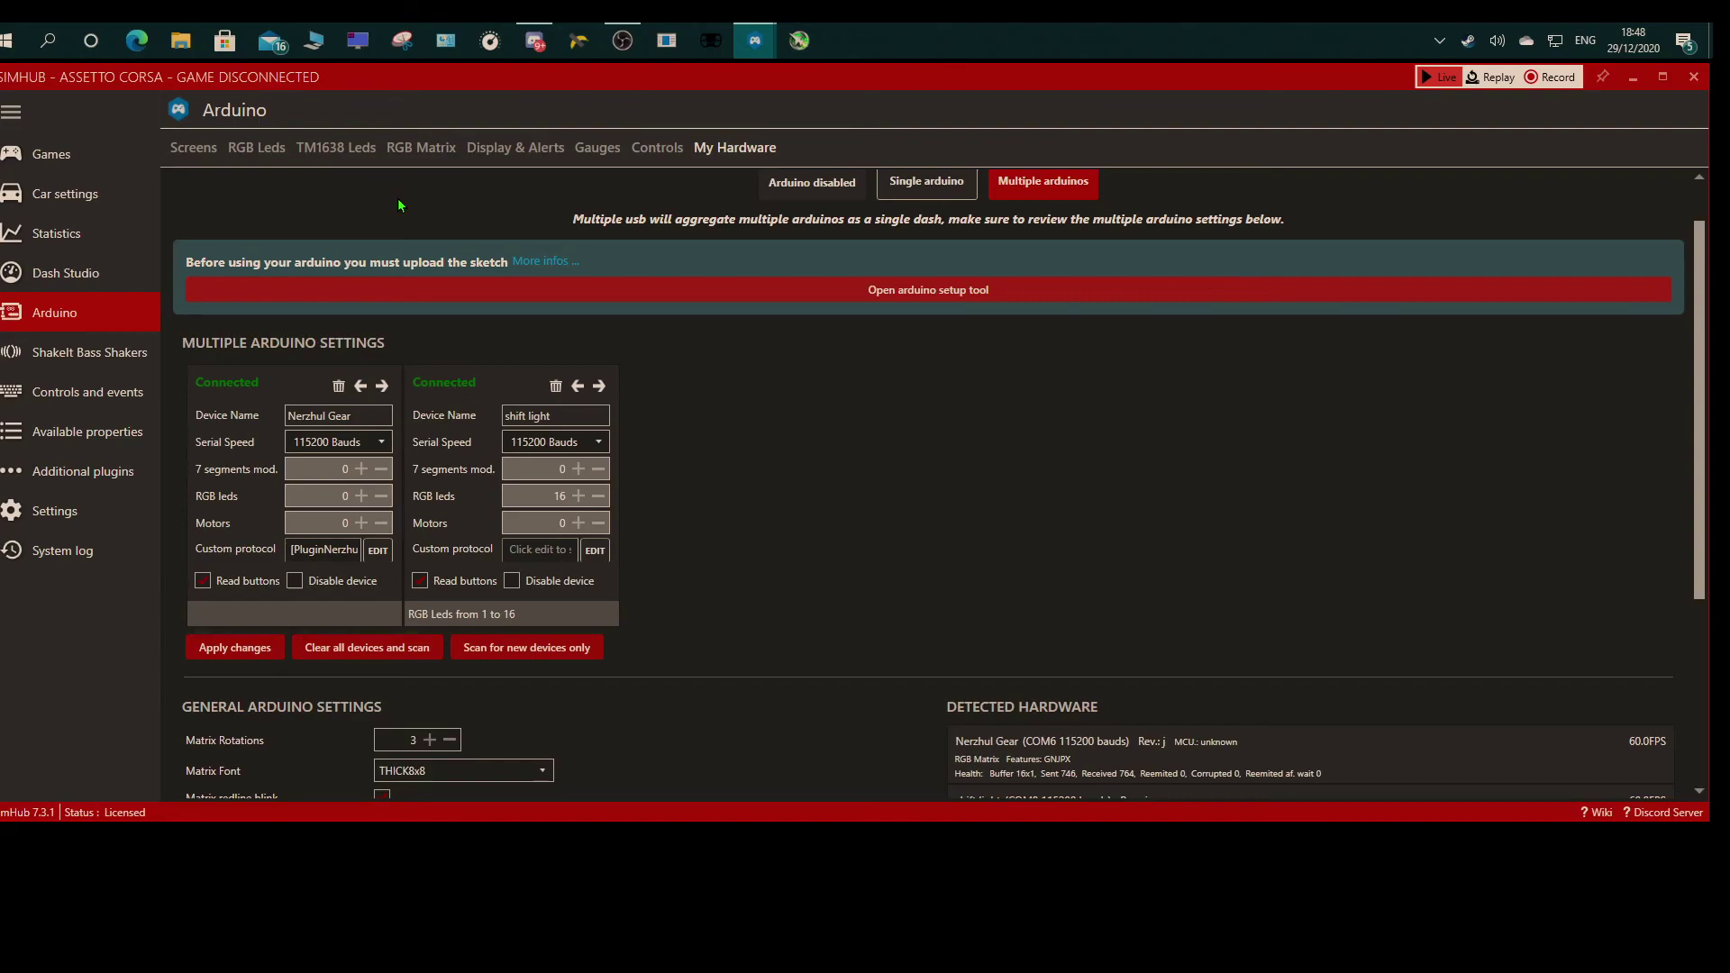
scroll(459, 213, up, 1)
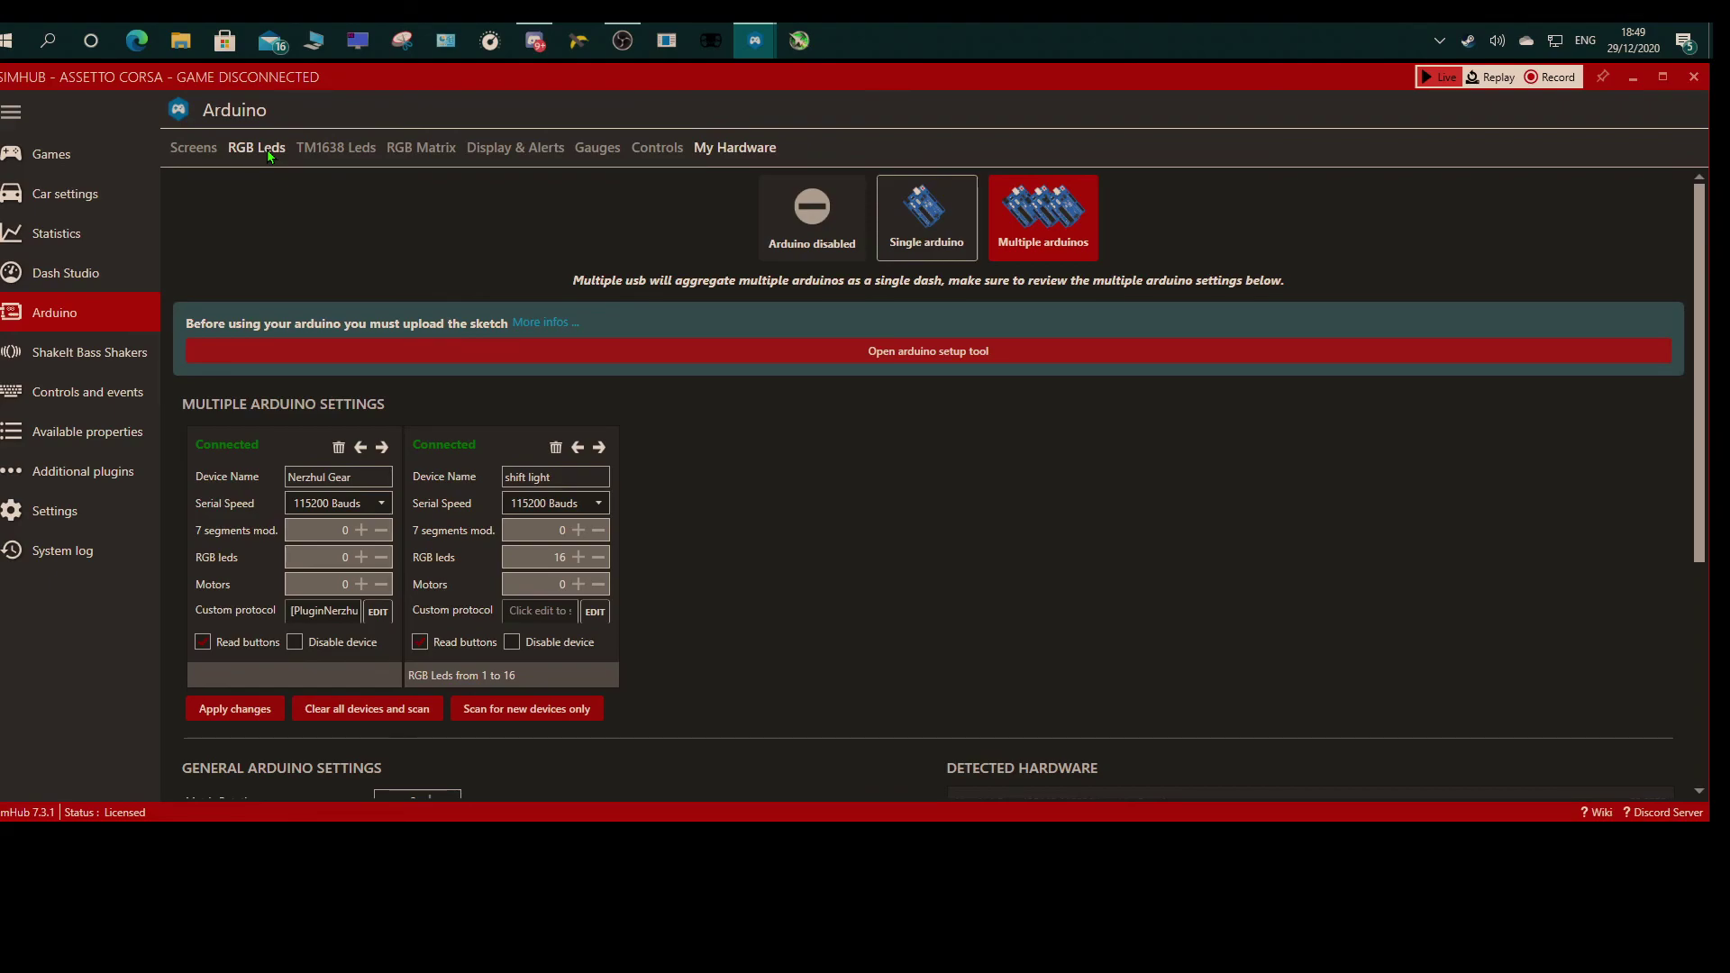
Browse the RGB Leds, Display & Alerts and Gauges pages, then go to the General settings
click(270, 155)
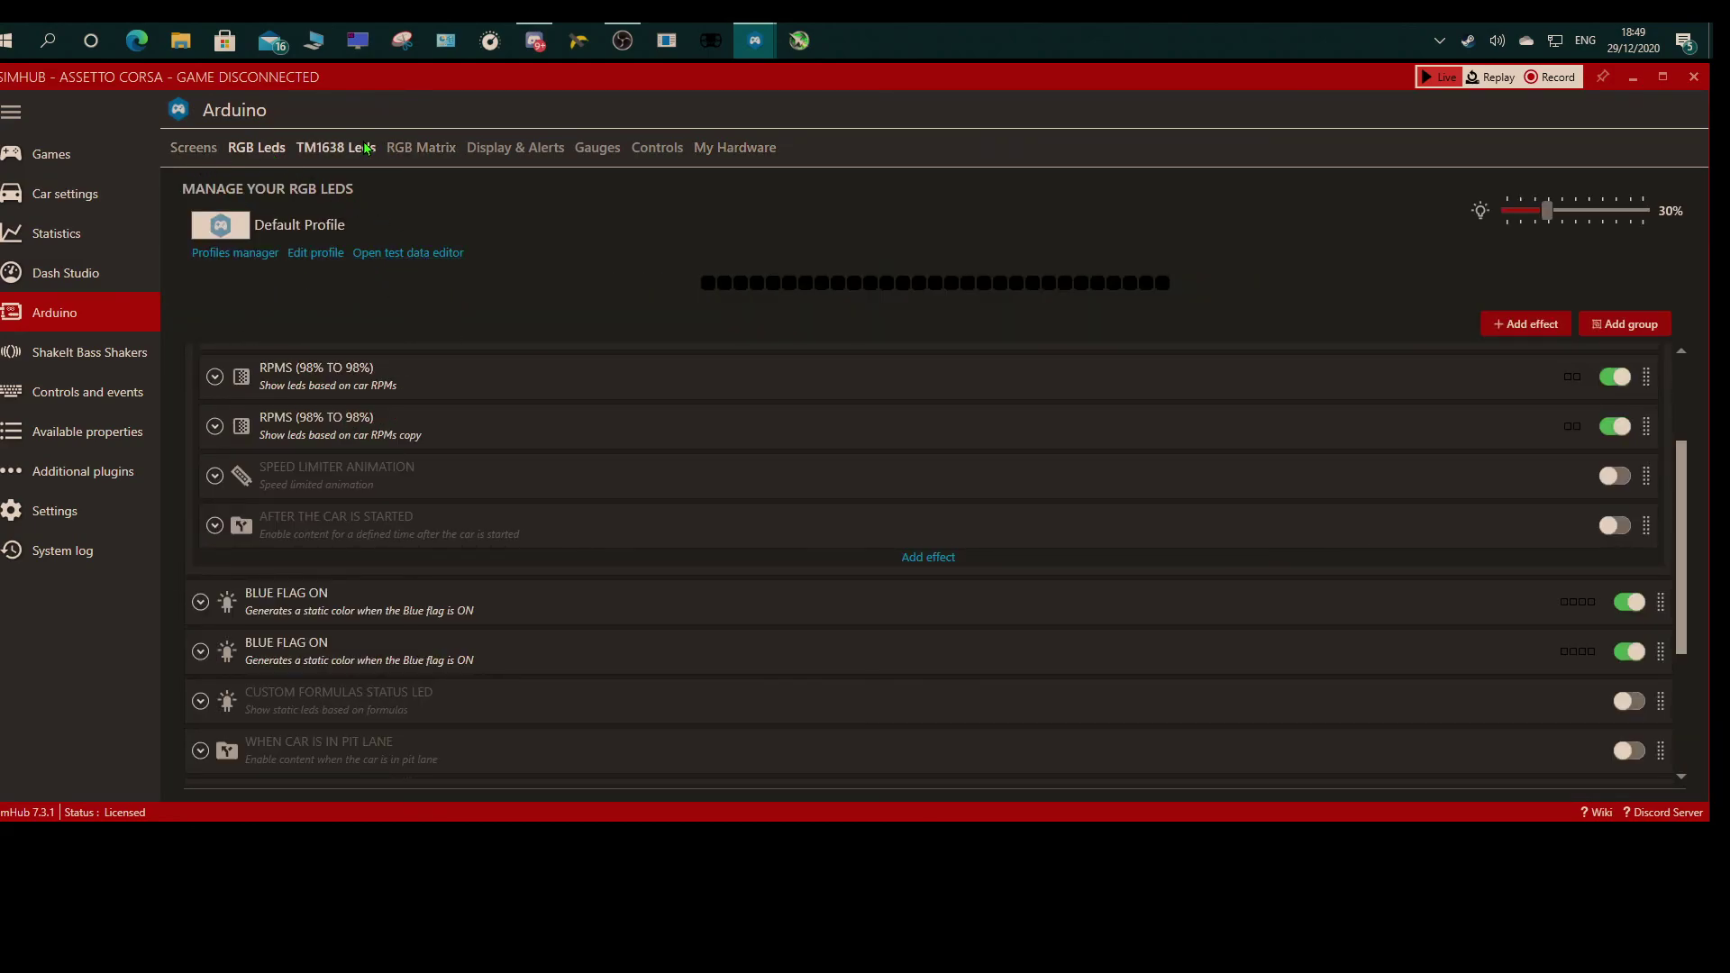
click(506, 153)
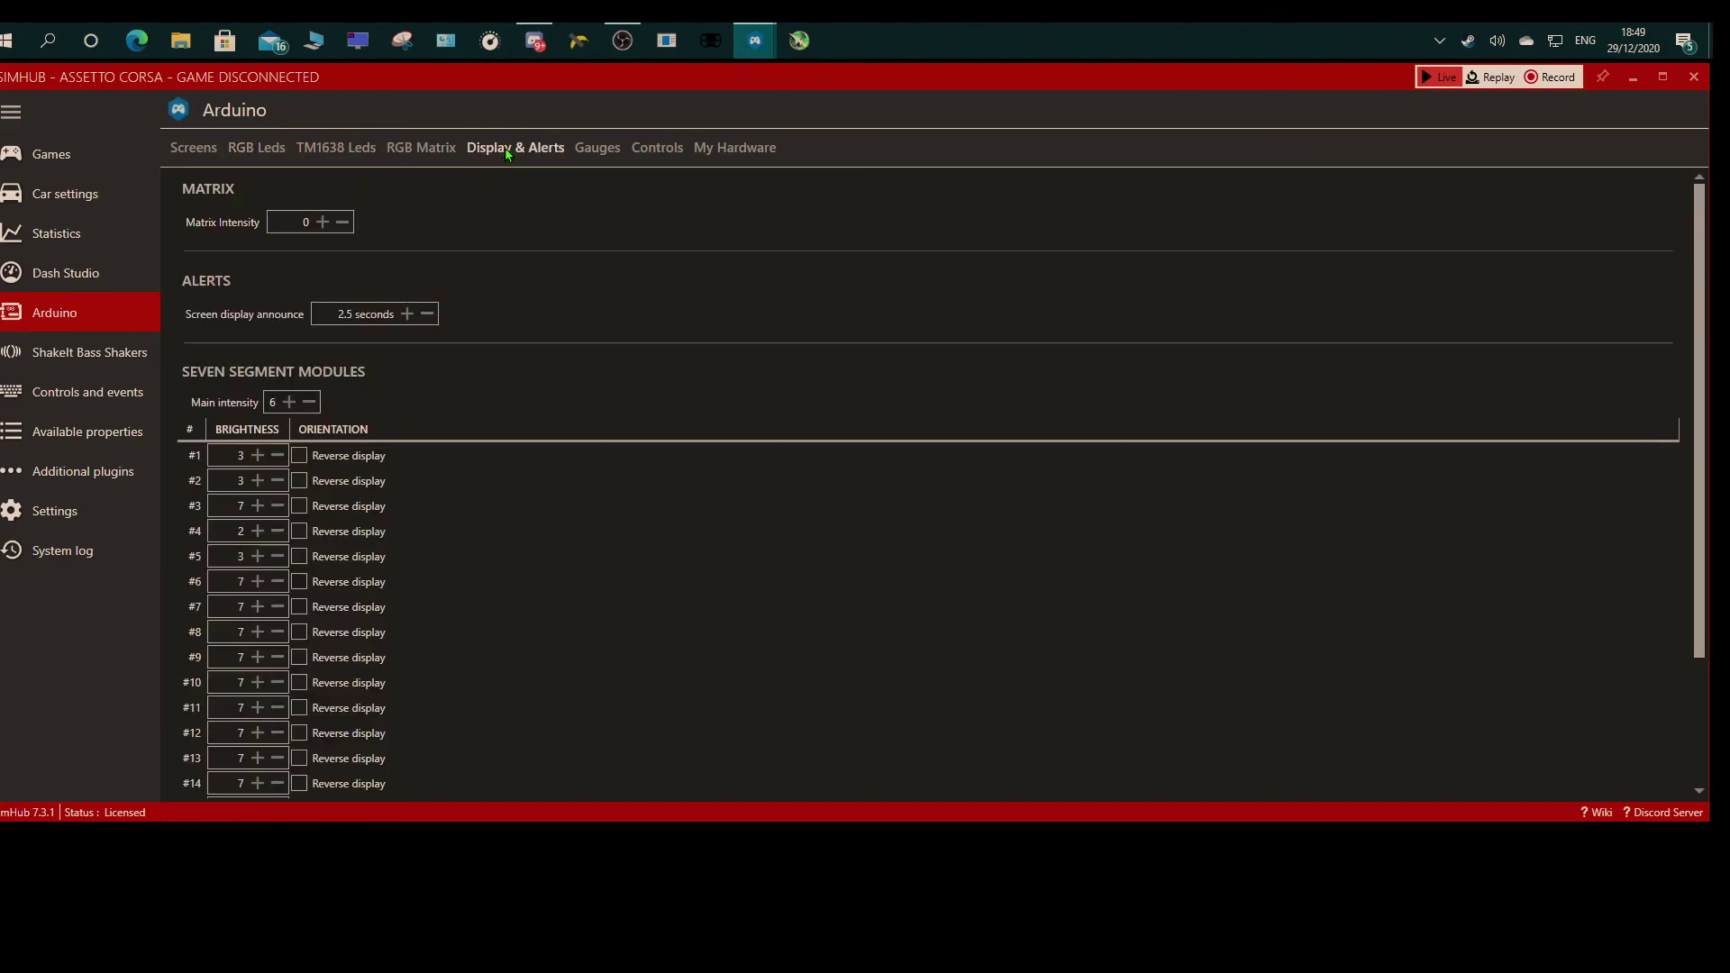
click(584, 150)
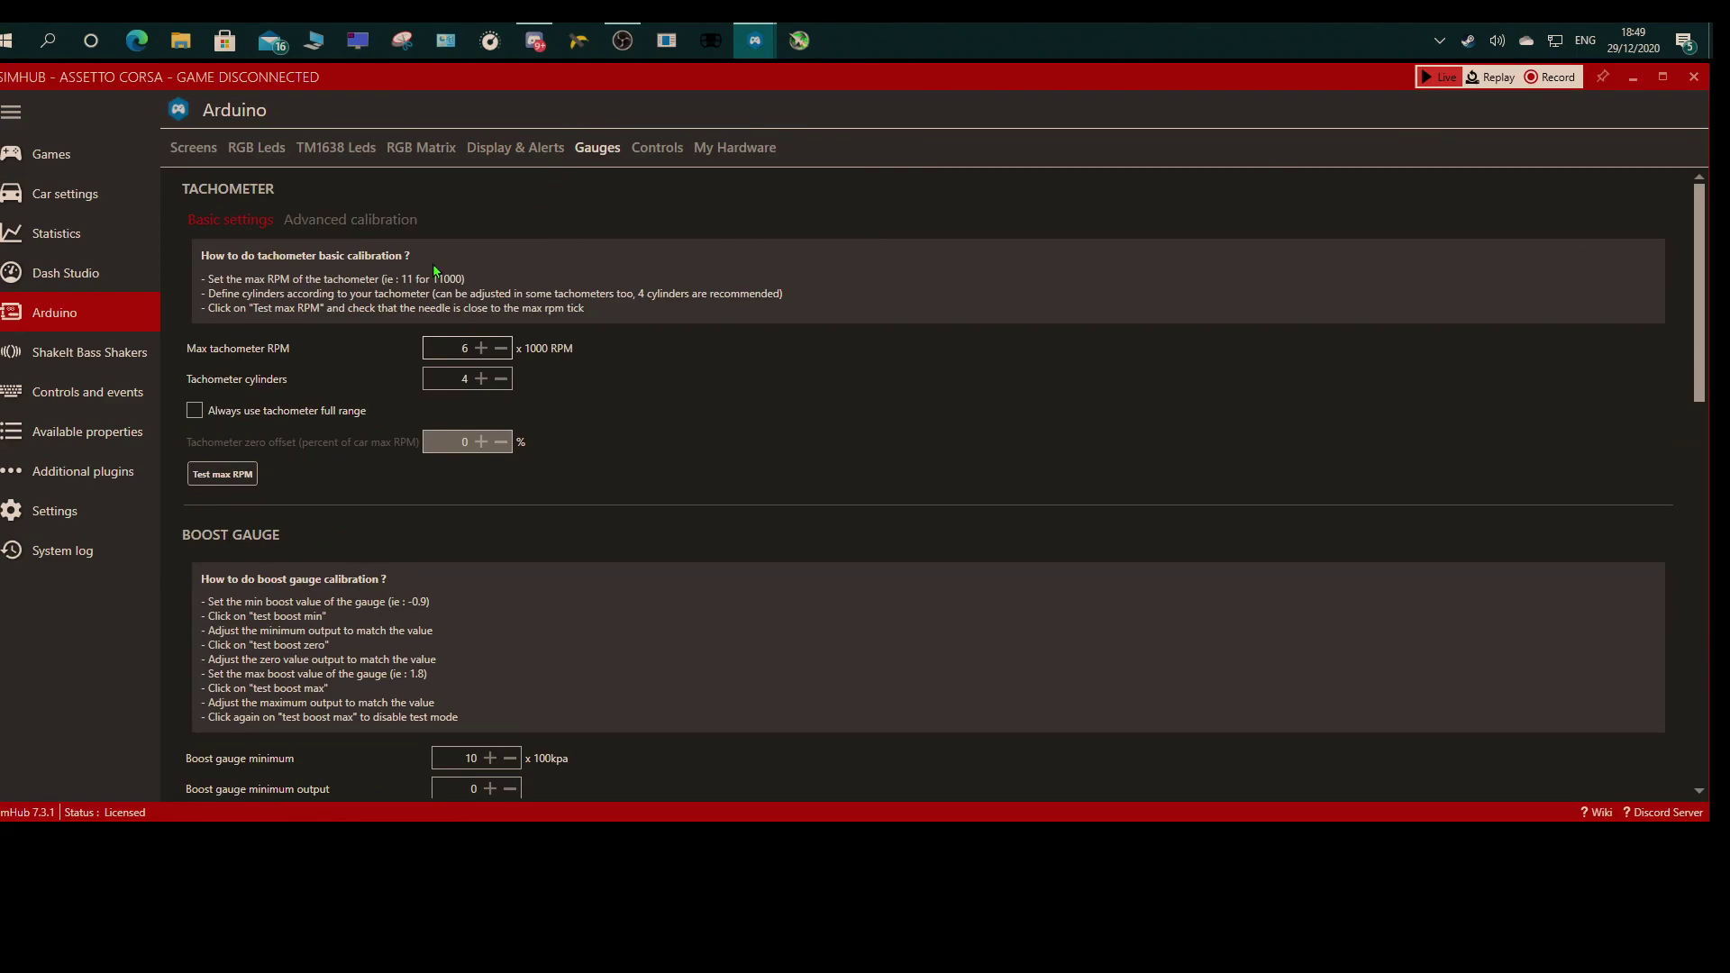
click(92, 515)
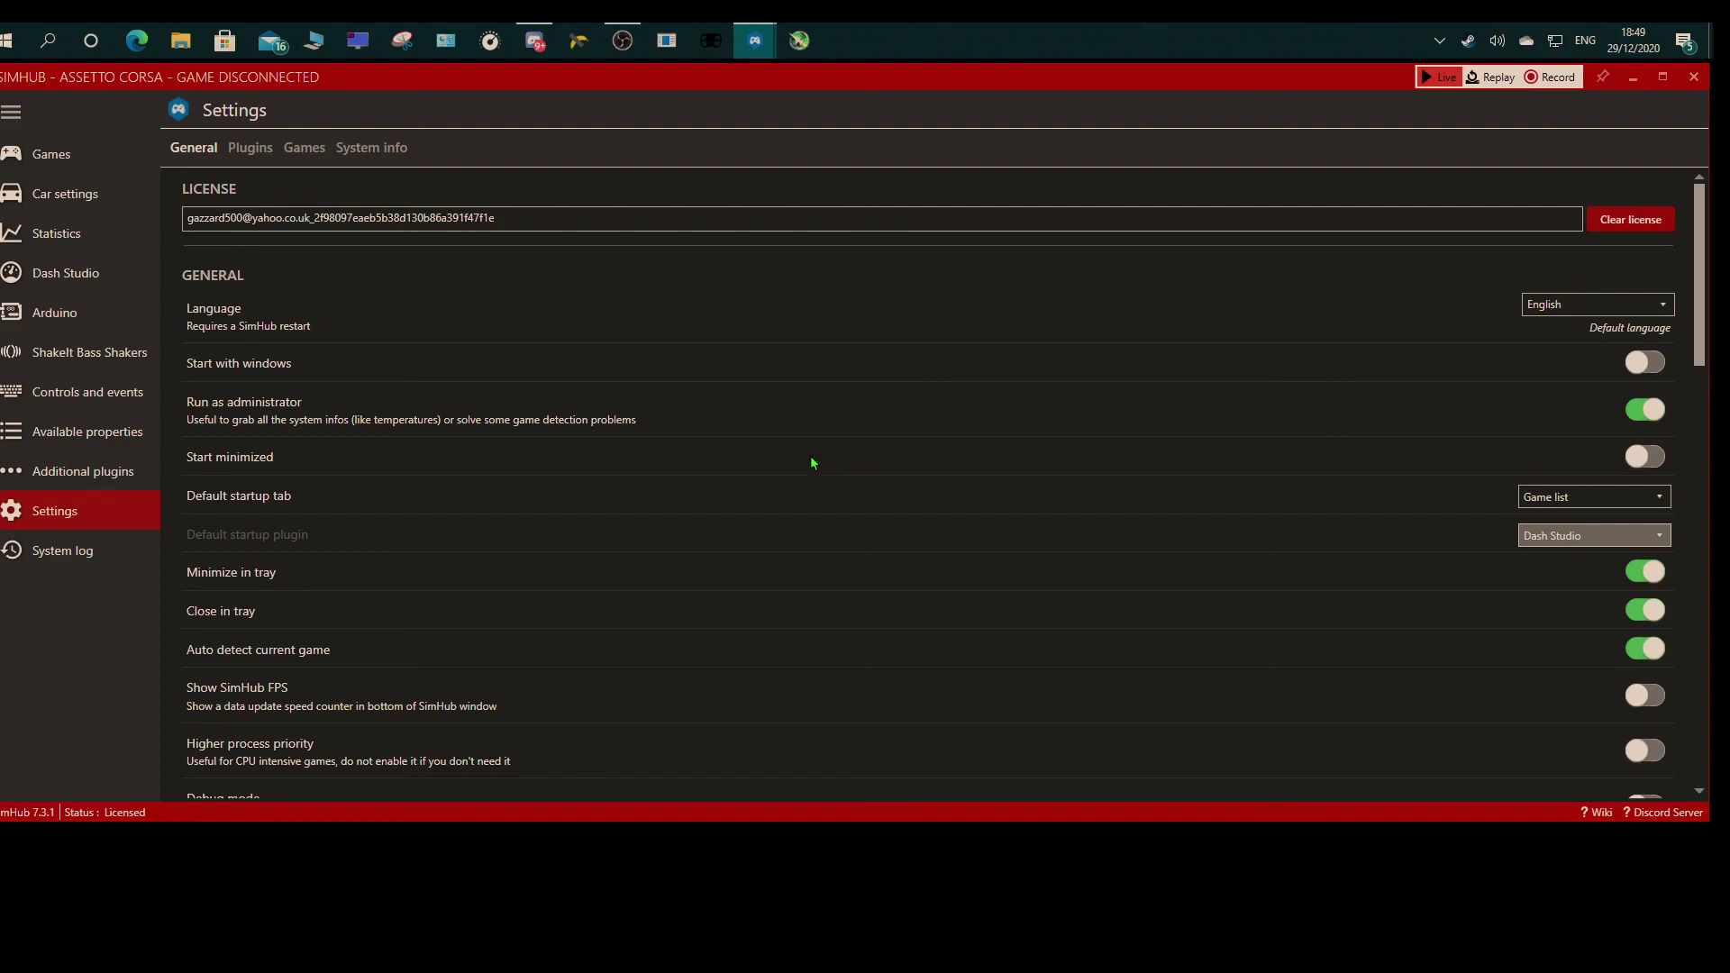
Go back to Arduino's Gauges page showing tachometer max RPM 6 and 4 cylinders
scroll(582, 461, down, 3)
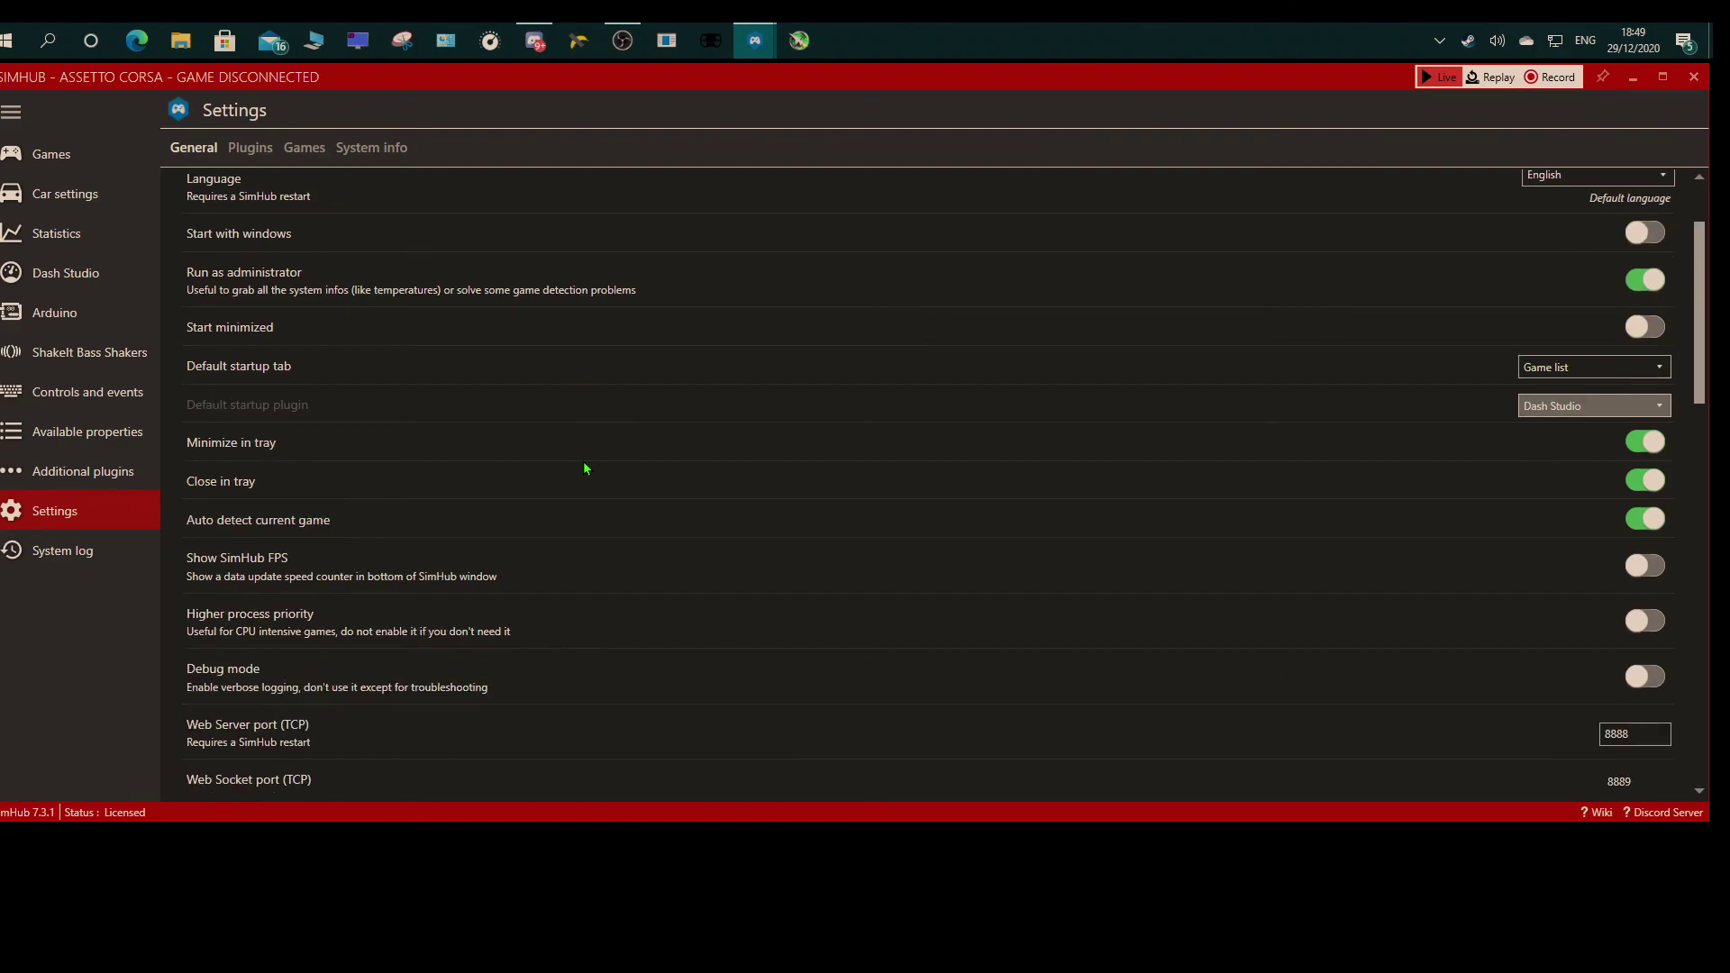
scroll(553, 429, up, 3)
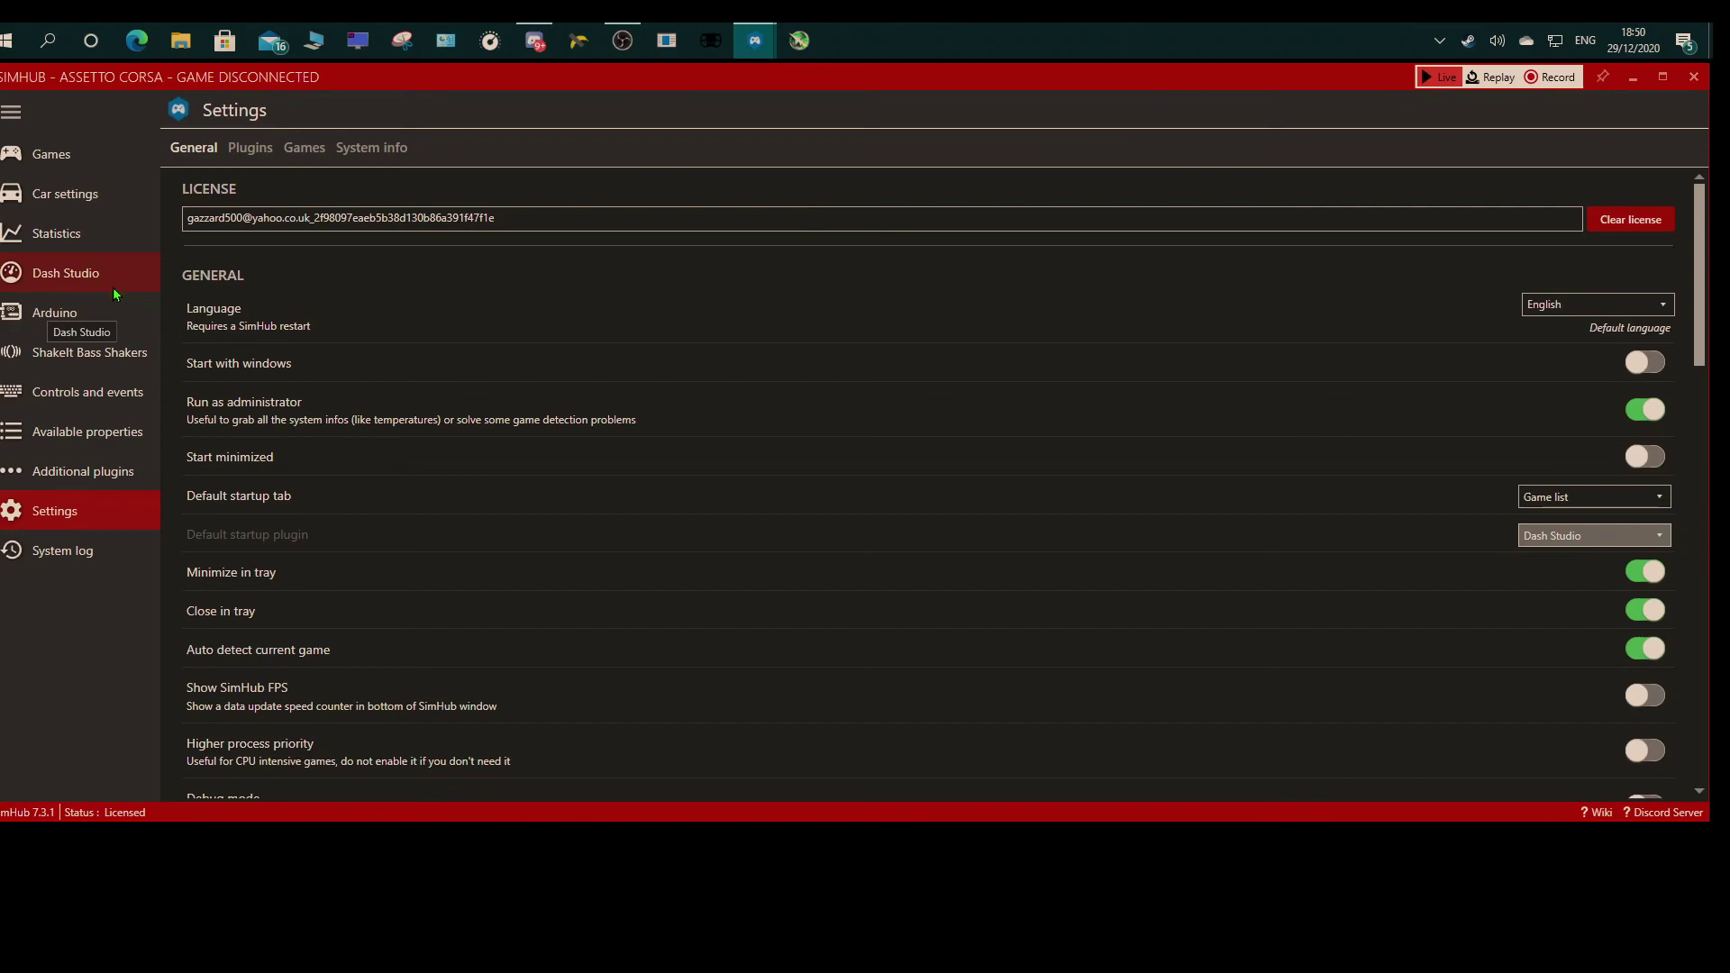
click(122, 312)
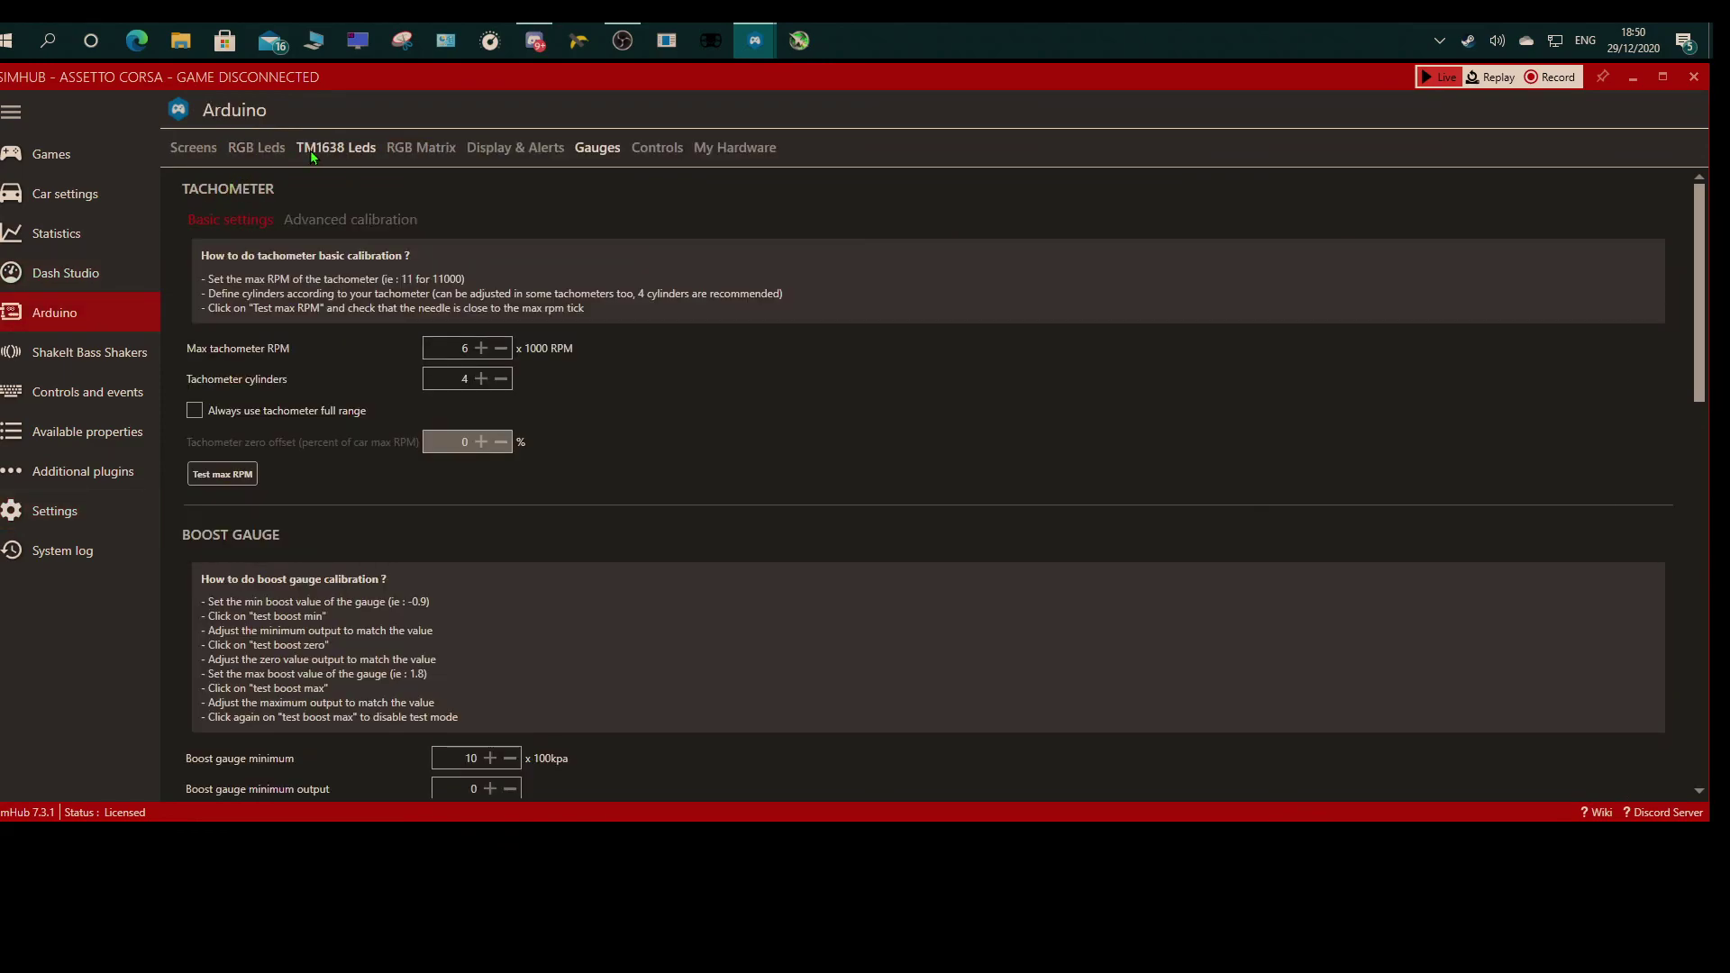